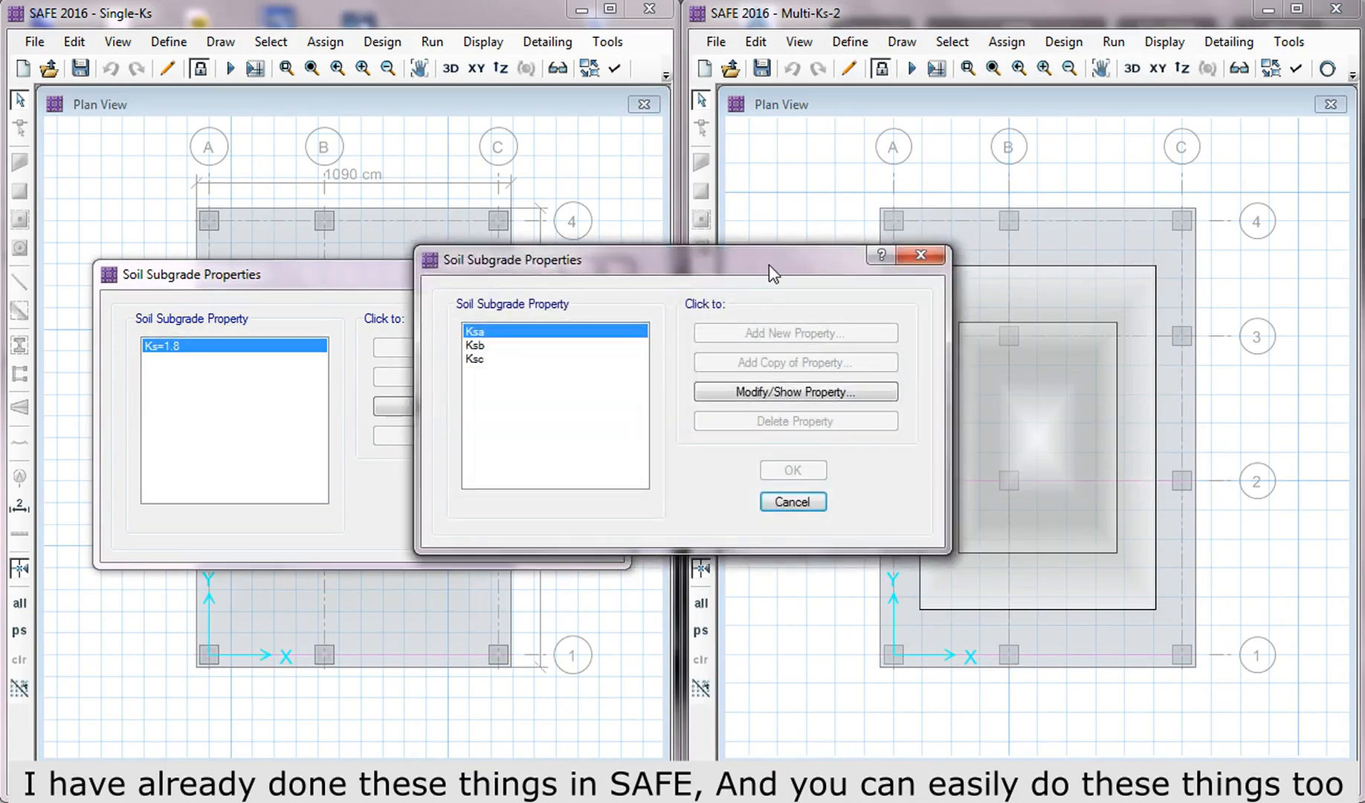
# Step: Review the soil subgrade properties defined in the Single-Ks and Multi-Ks-2 models
pyautogui.moveTo(777, 274); pyautogui.dragTo(1137, 286)
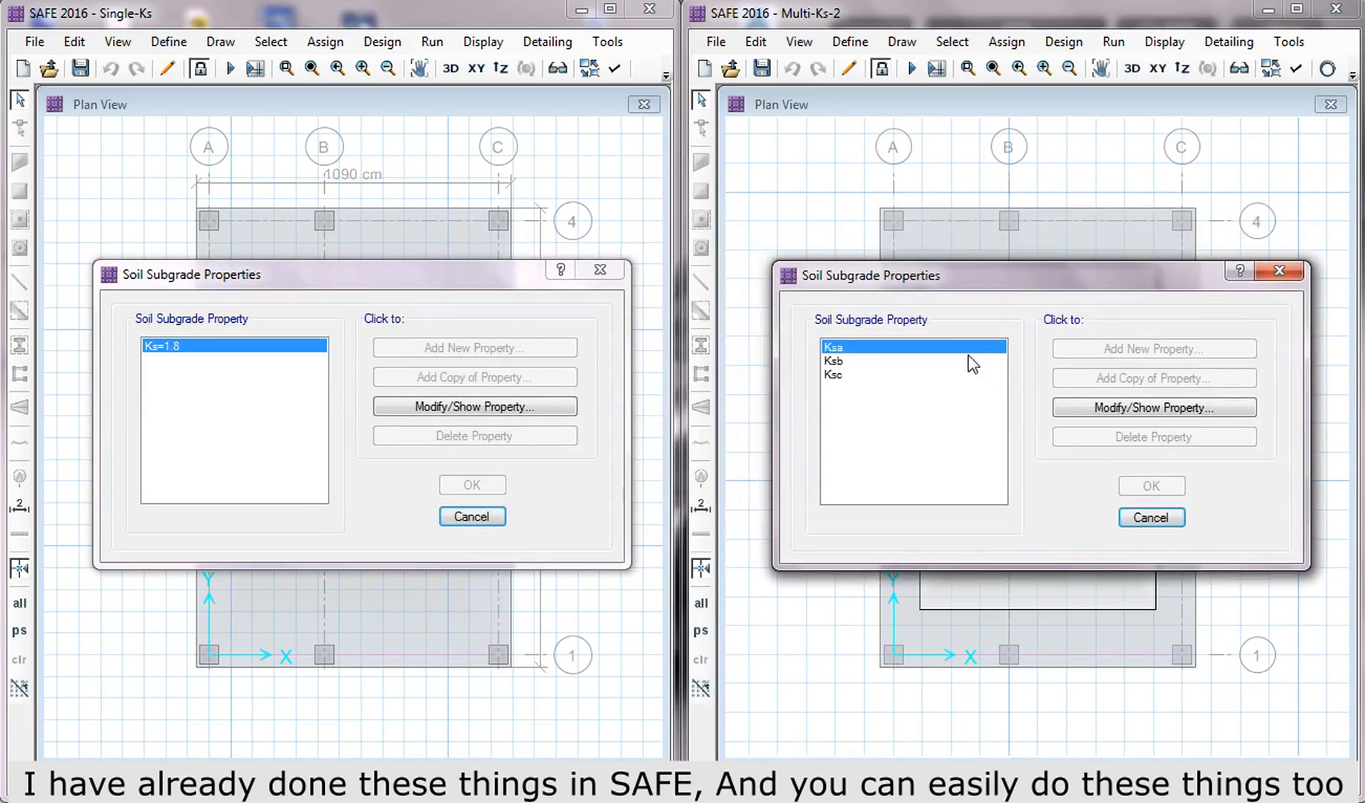
pyautogui.click(854, 350)
pyautogui.click(855, 361)
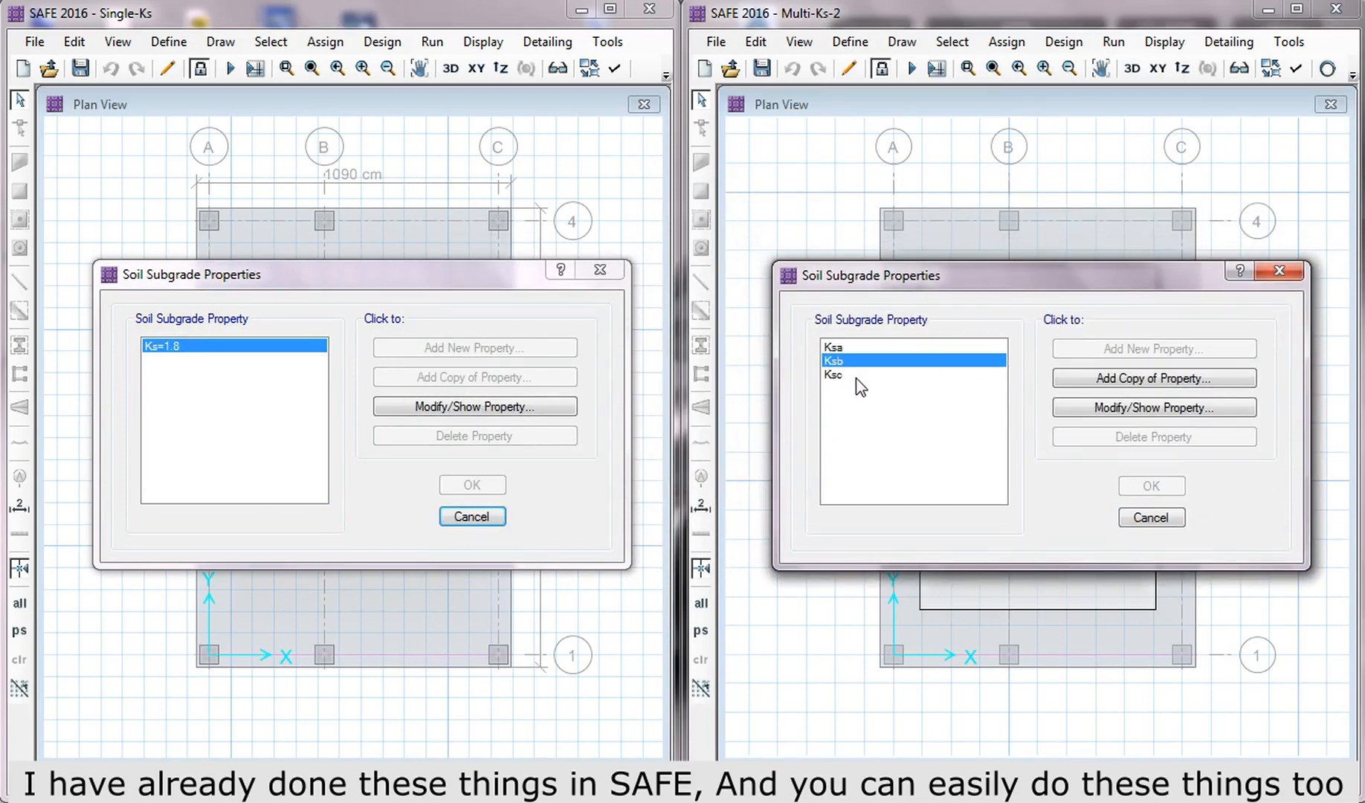
pyautogui.click(856, 375)
pyautogui.click(1151, 519)
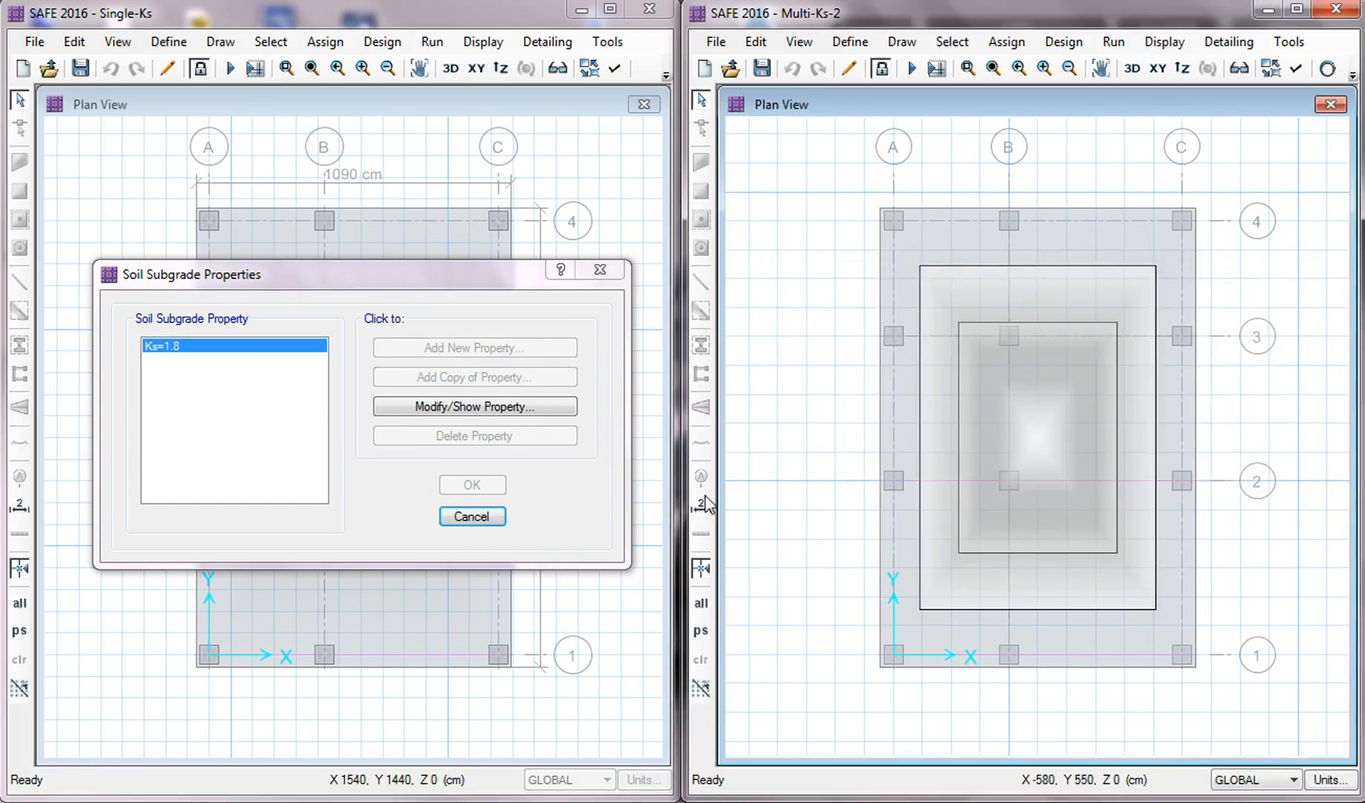
pyautogui.click(471, 516)
# Step: Inspect the foundation slab's assignments in the Single-Ks model, including its soil property
pyautogui.rightClick(417, 481)
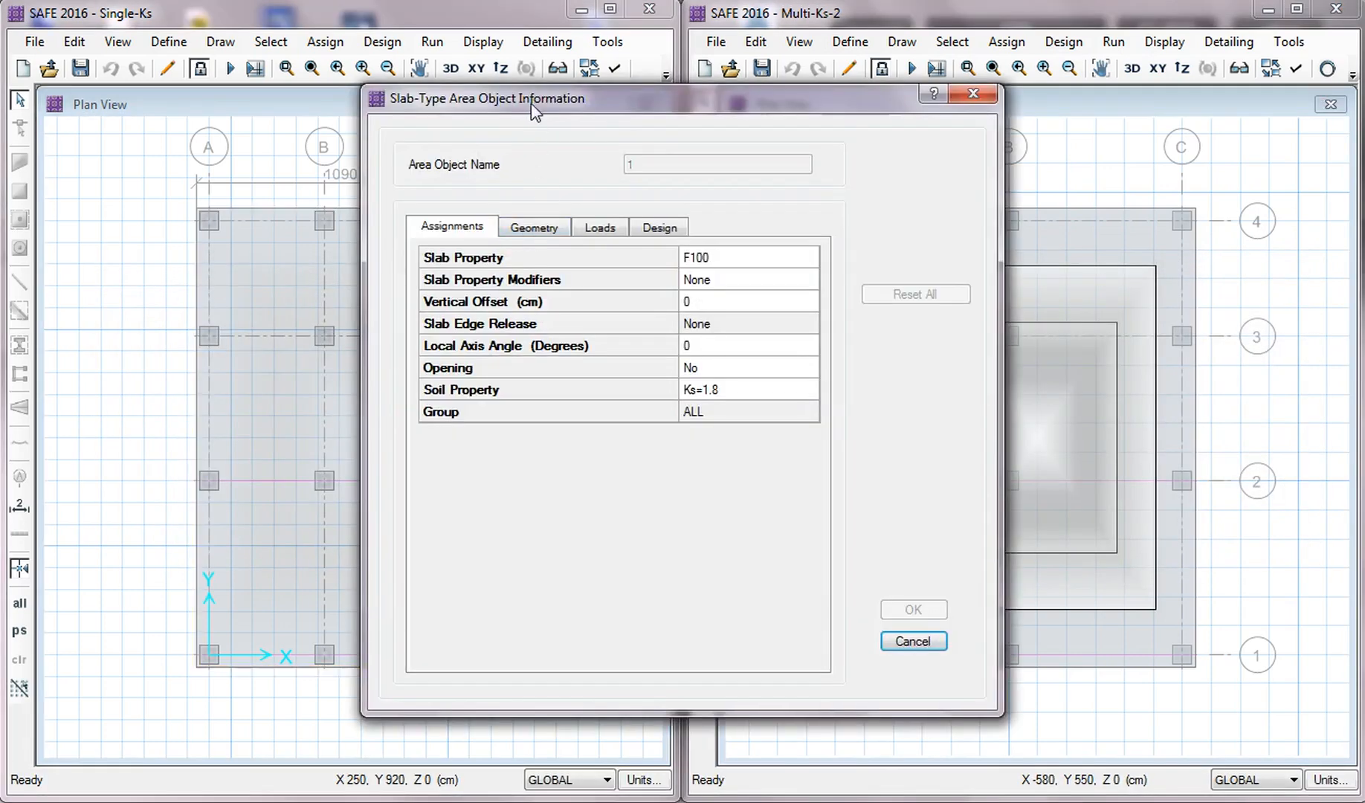
pyautogui.moveTo(531, 106); pyautogui.dragTo(208, 112)
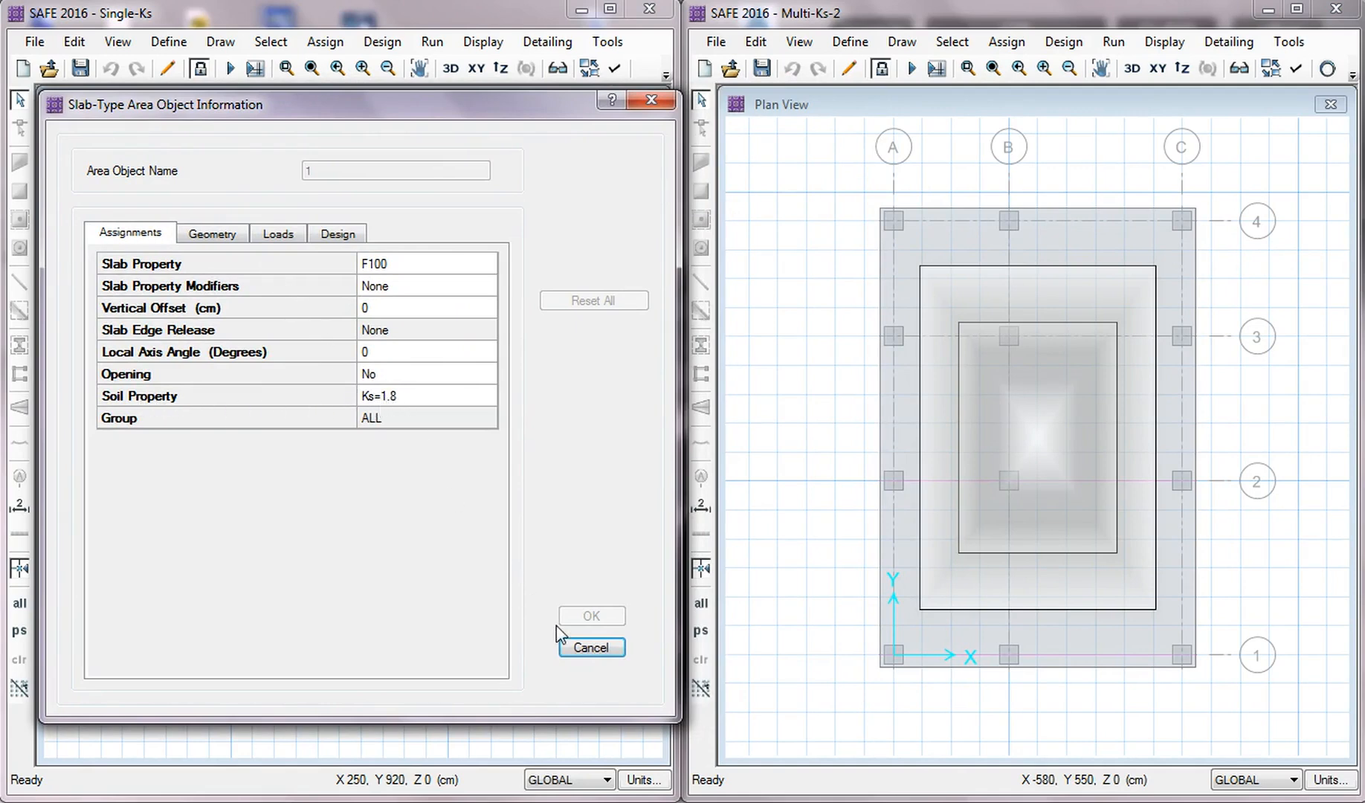
pyautogui.click(583, 649)
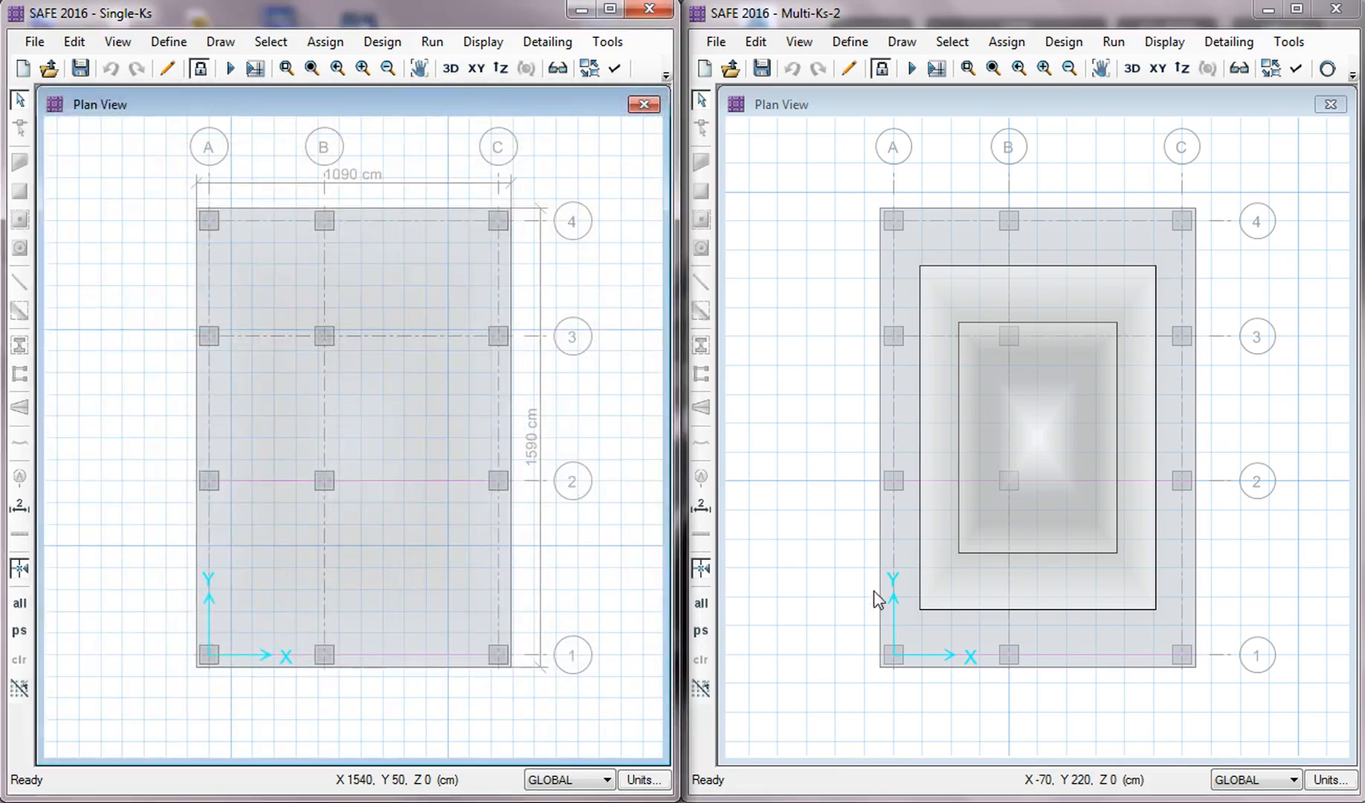
# Step: Inspect the soil property assigned to the outer, middle and inner areas of the Multi-Ks-2 foundation
pyautogui.rightClick(940, 627)
pyautogui.moveTo(832, 116); pyautogui.dragTo(659, 114)
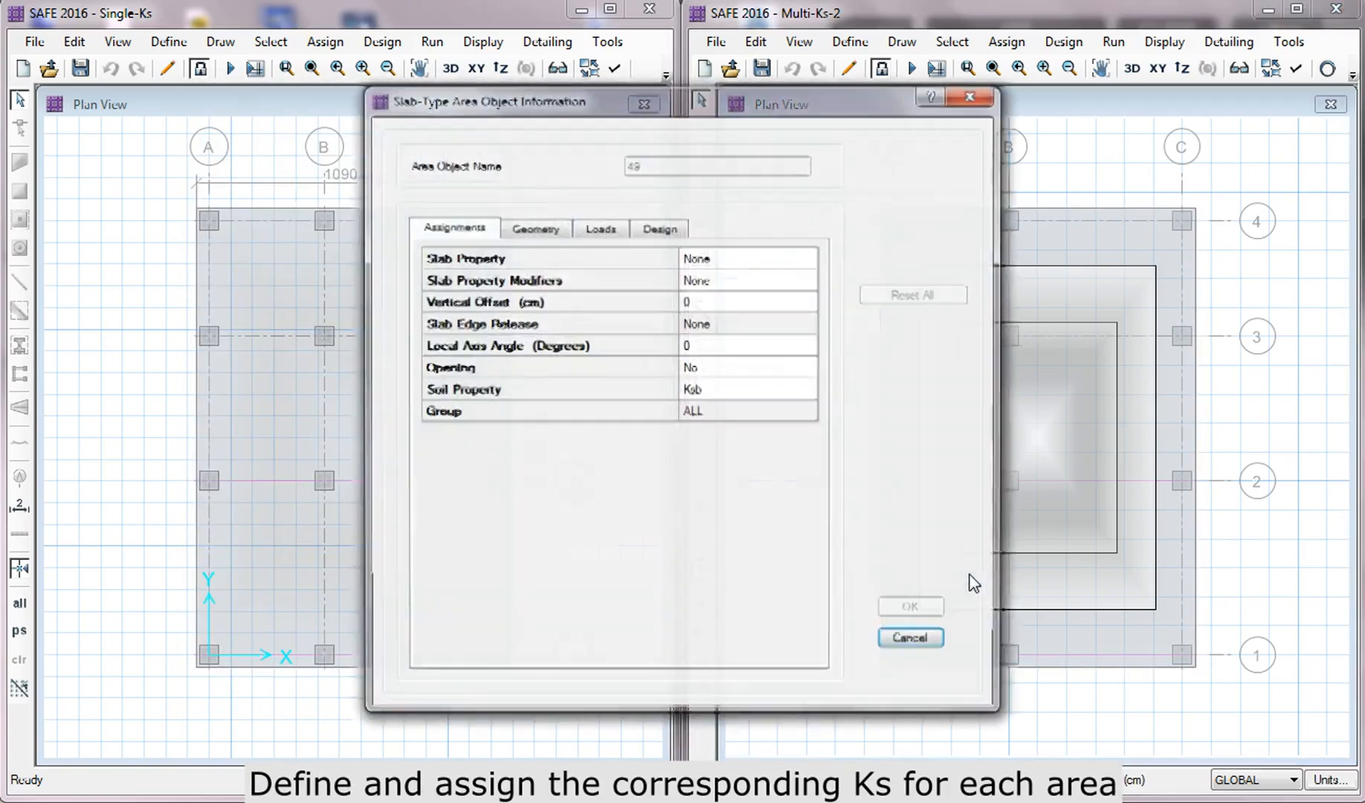
pyautogui.moveTo(879, 105); pyautogui.dragTo(725, 105)
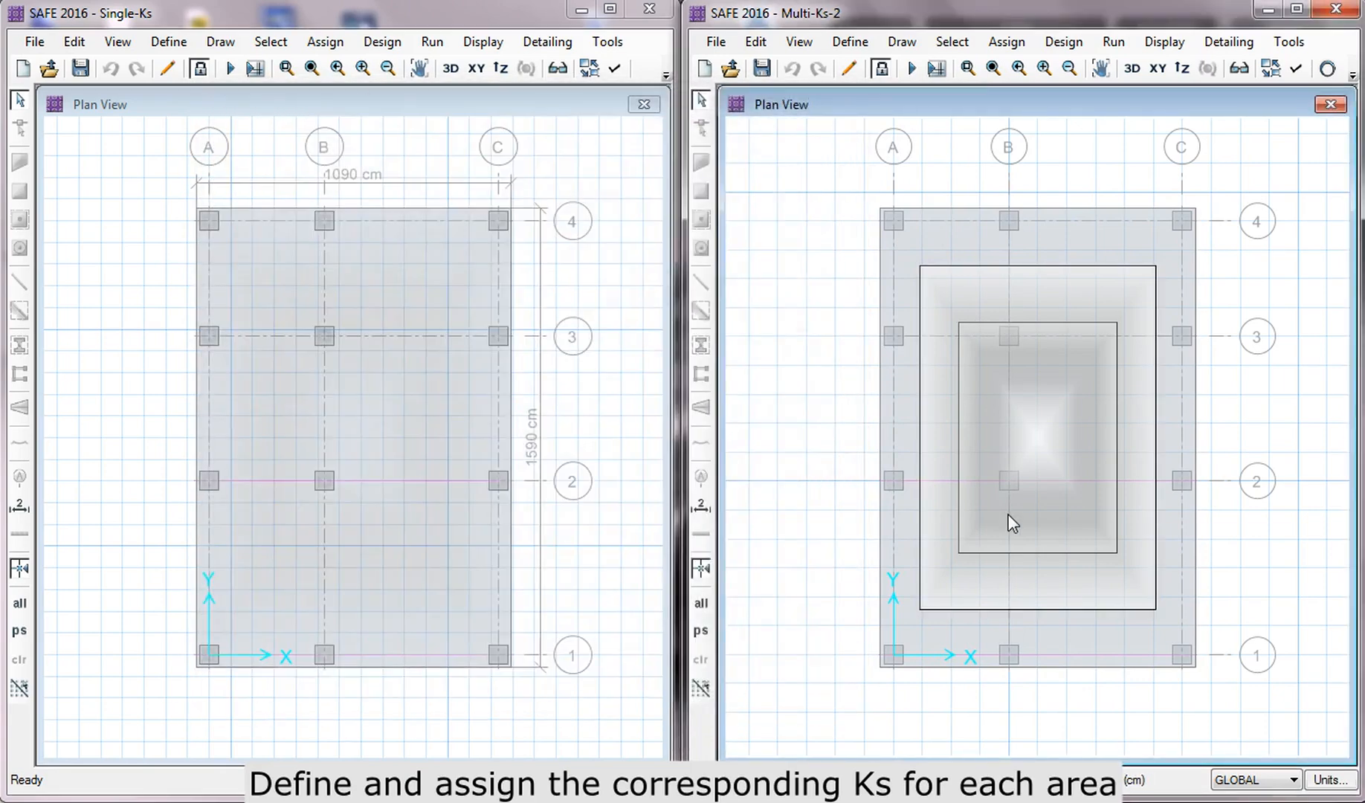
pyautogui.rightClick(1007, 514)
pyautogui.moveTo(781, 101); pyautogui.dragTo(631, 106)
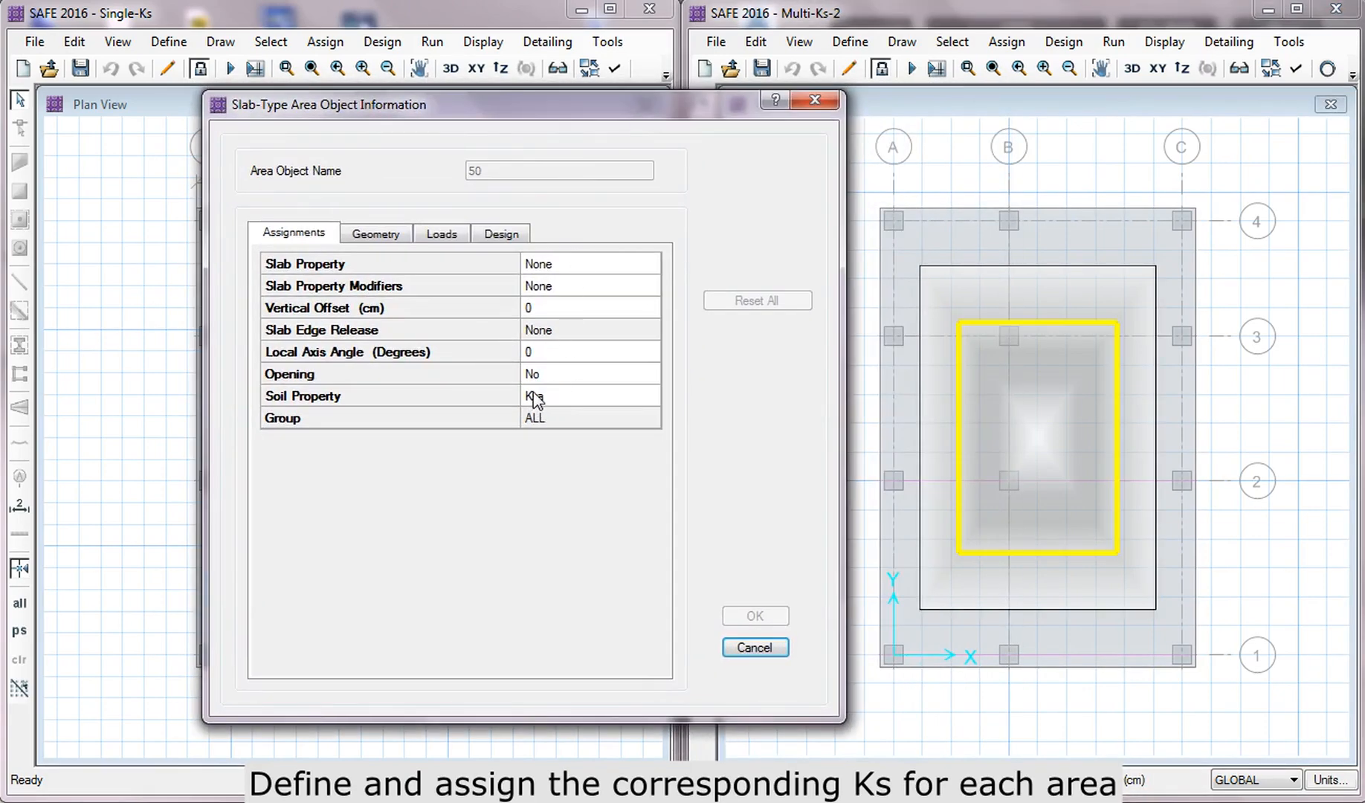
pyautogui.click(766, 650)
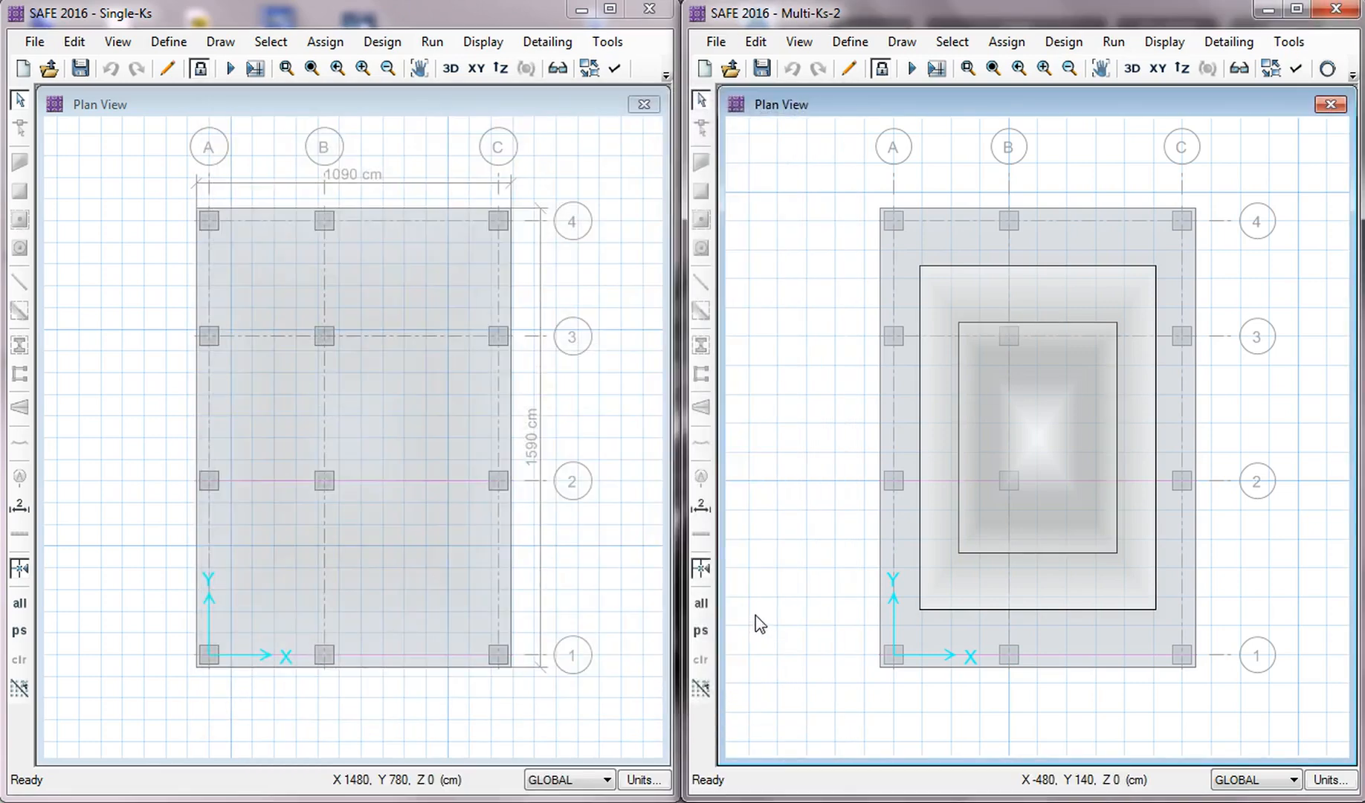
# Step: Display the design strip widths in the Multi-Ks-2 plan view
pyautogui.click(1323, 71)
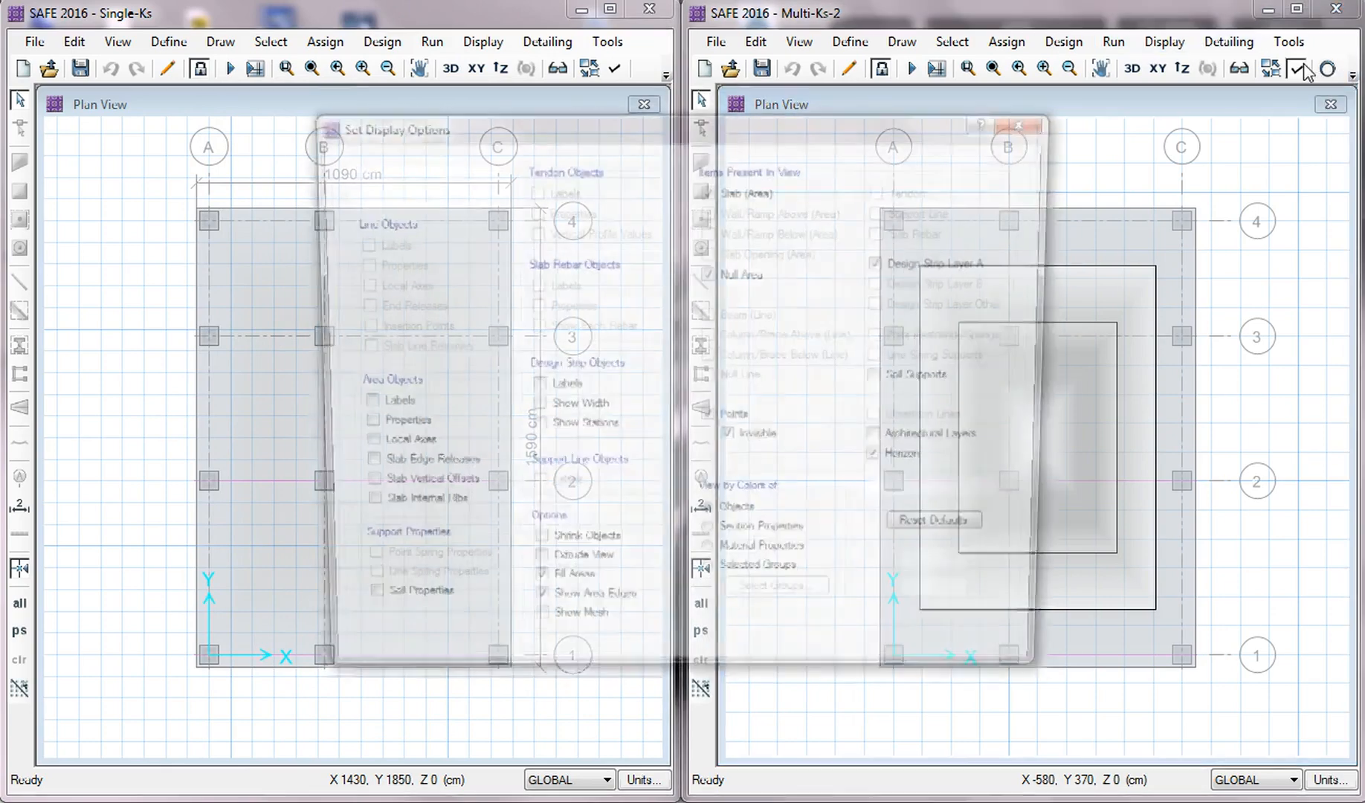
pyautogui.click(531, 408)
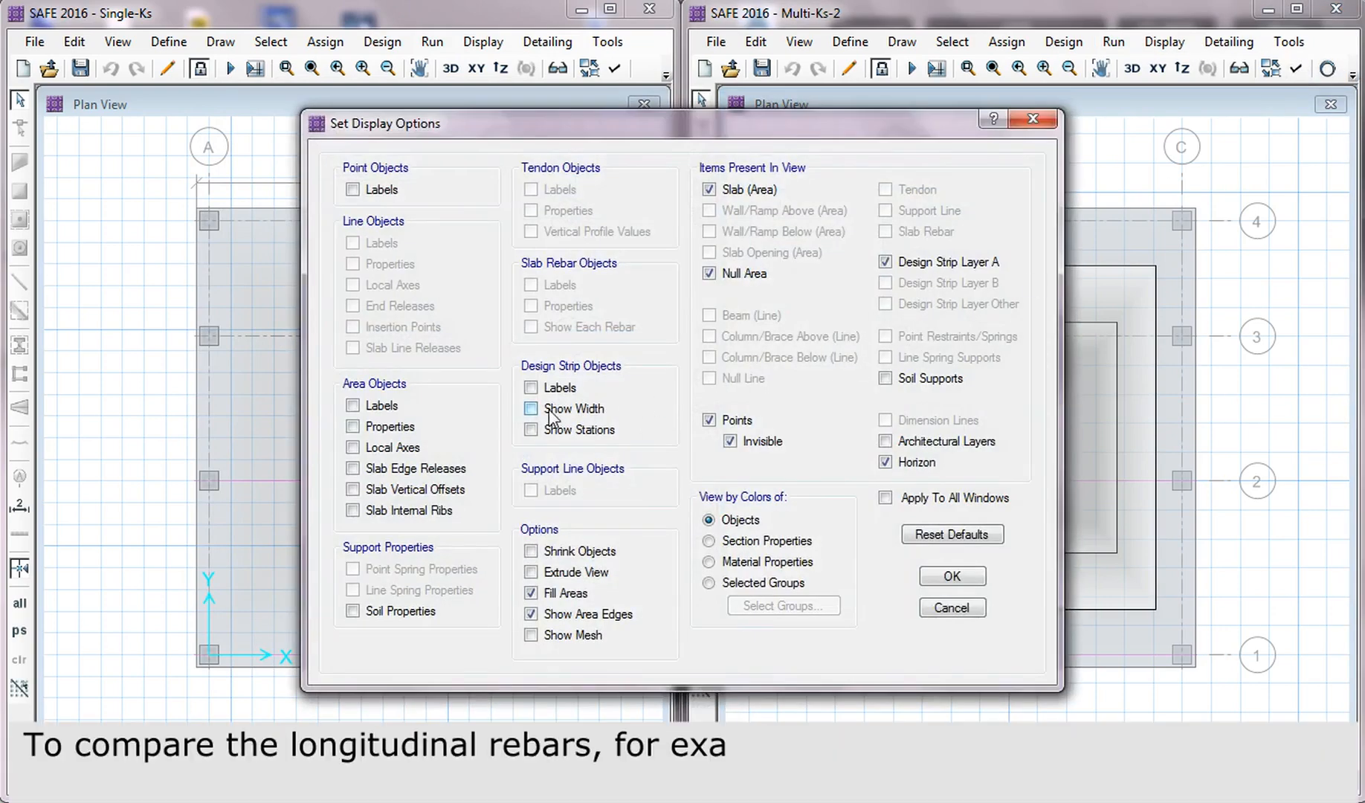
pyautogui.click(940, 576)
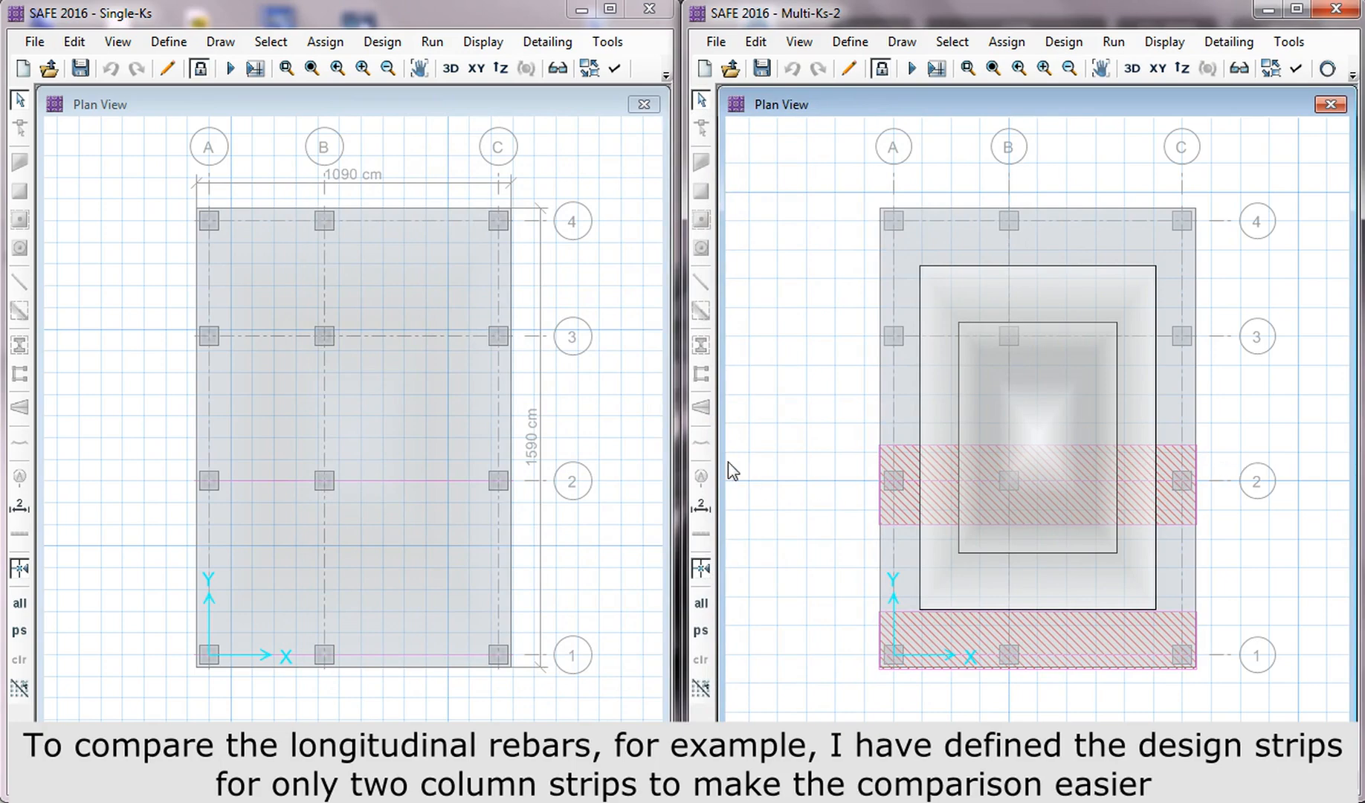
# Step: Display the design strip widths in the Single-Ks plan view
pyautogui.click(631, 444)
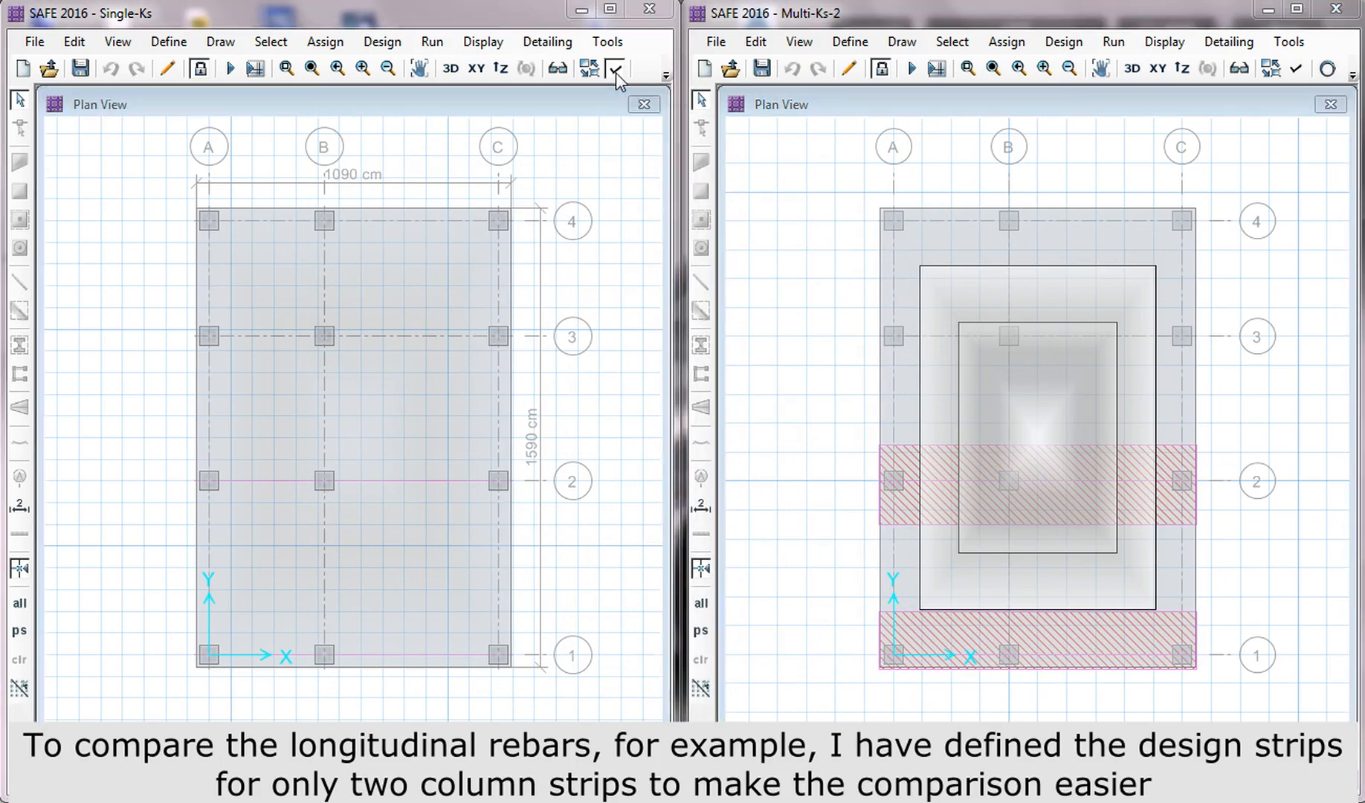
pyautogui.click(615, 68)
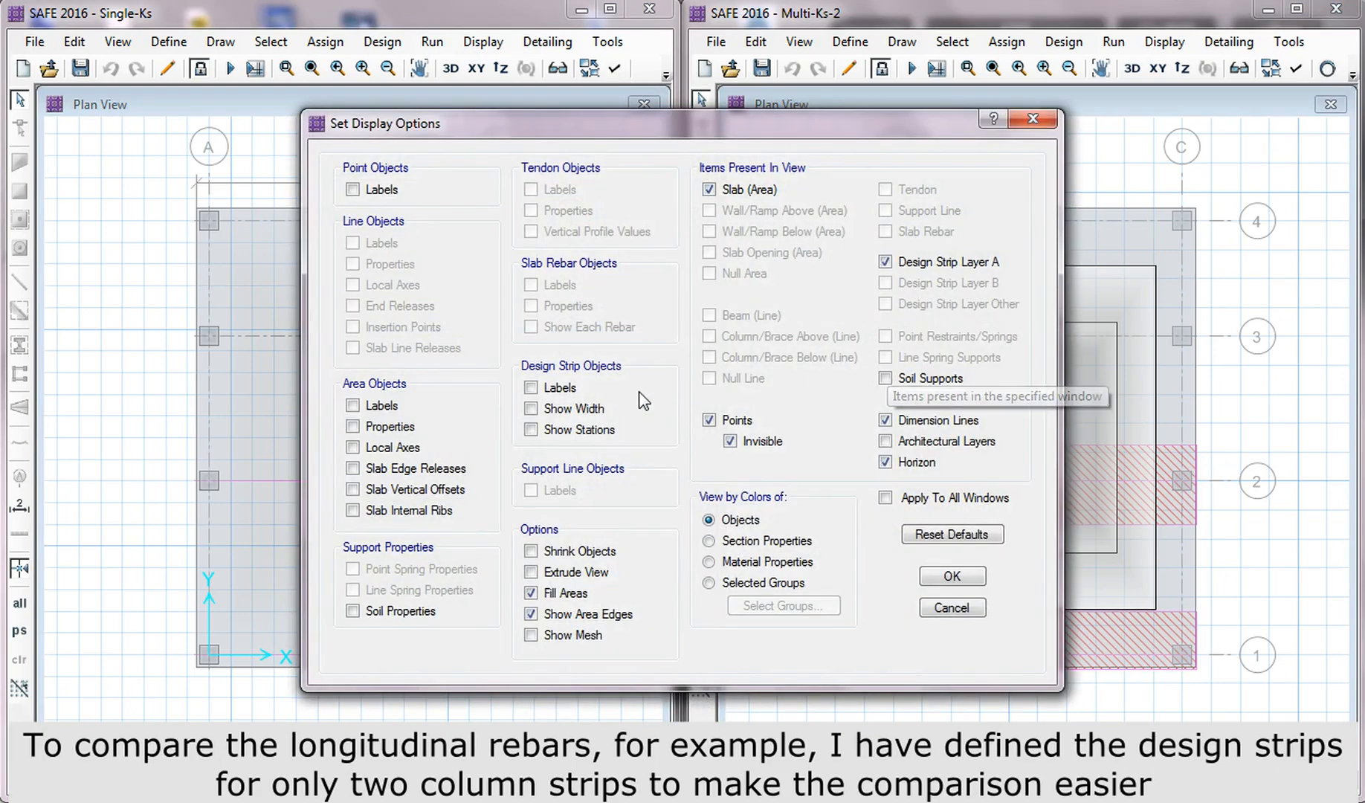
pyautogui.click(582, 408)
pyautogui.click(953, 577)
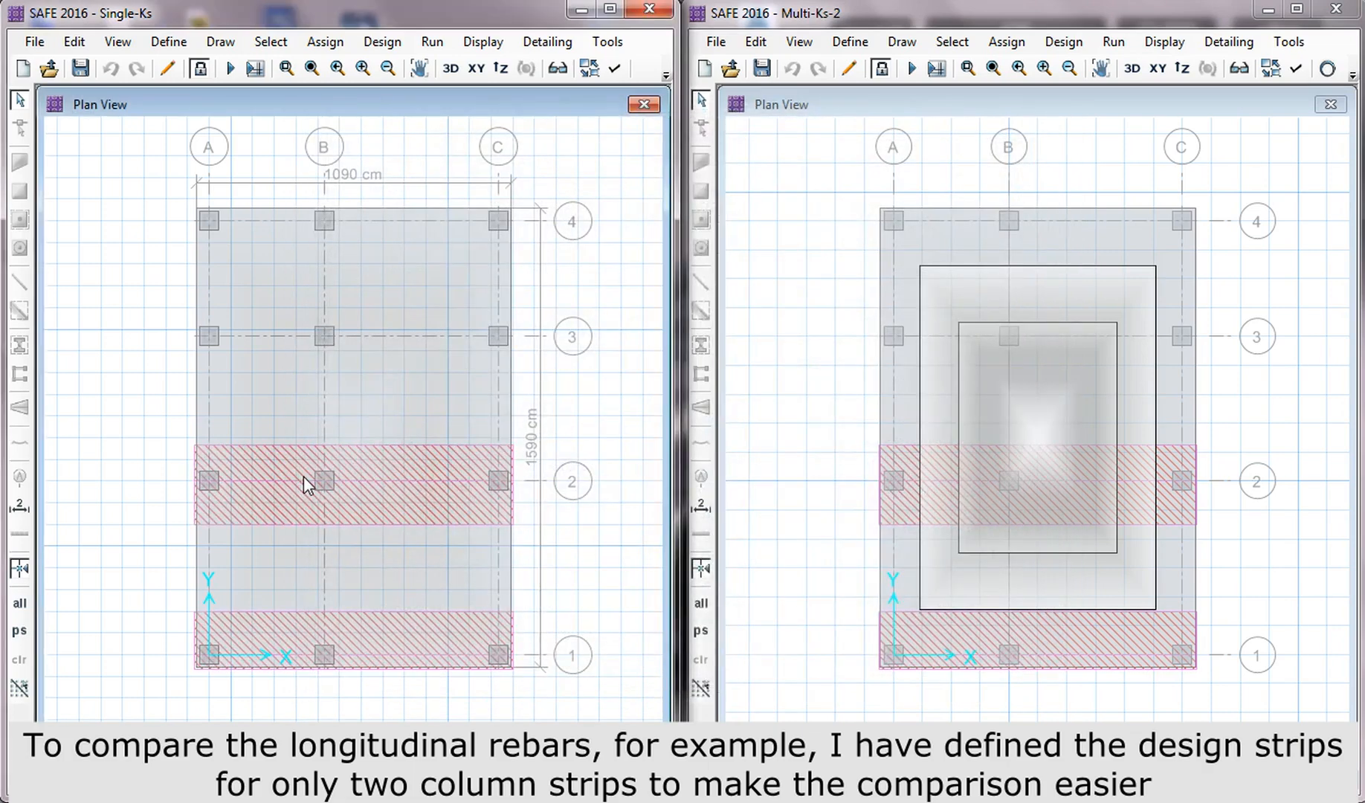
# Step: Open the reaction display settings for the Single-Ks model and set the Pressure combination to Max
pyautogui.click(666, 74)
pyautogui.click(636, 72)
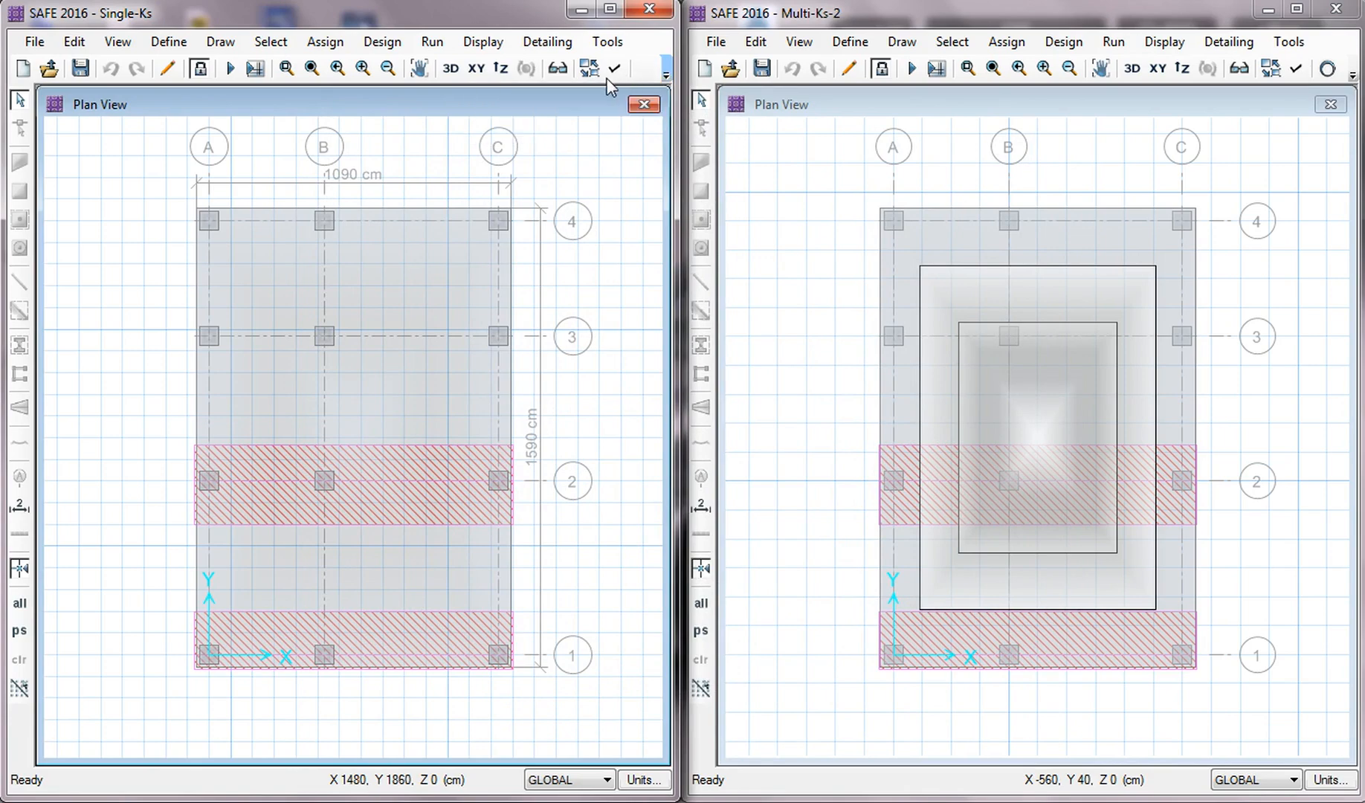
pyautogui.click(666, 75)
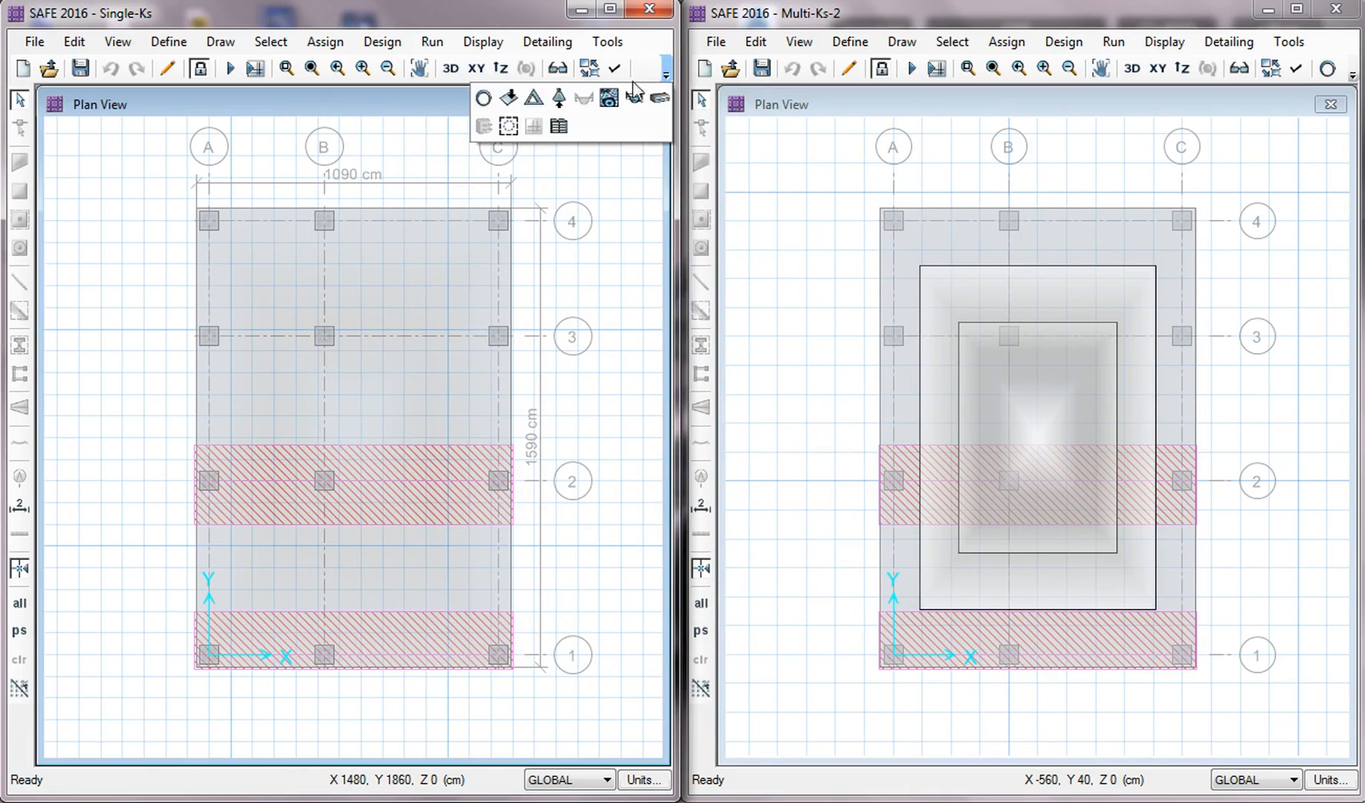
pyautogui.click(559, 97)
pyautogui.moveTo(606, 113); pyautogui.dragTo(287, 115)
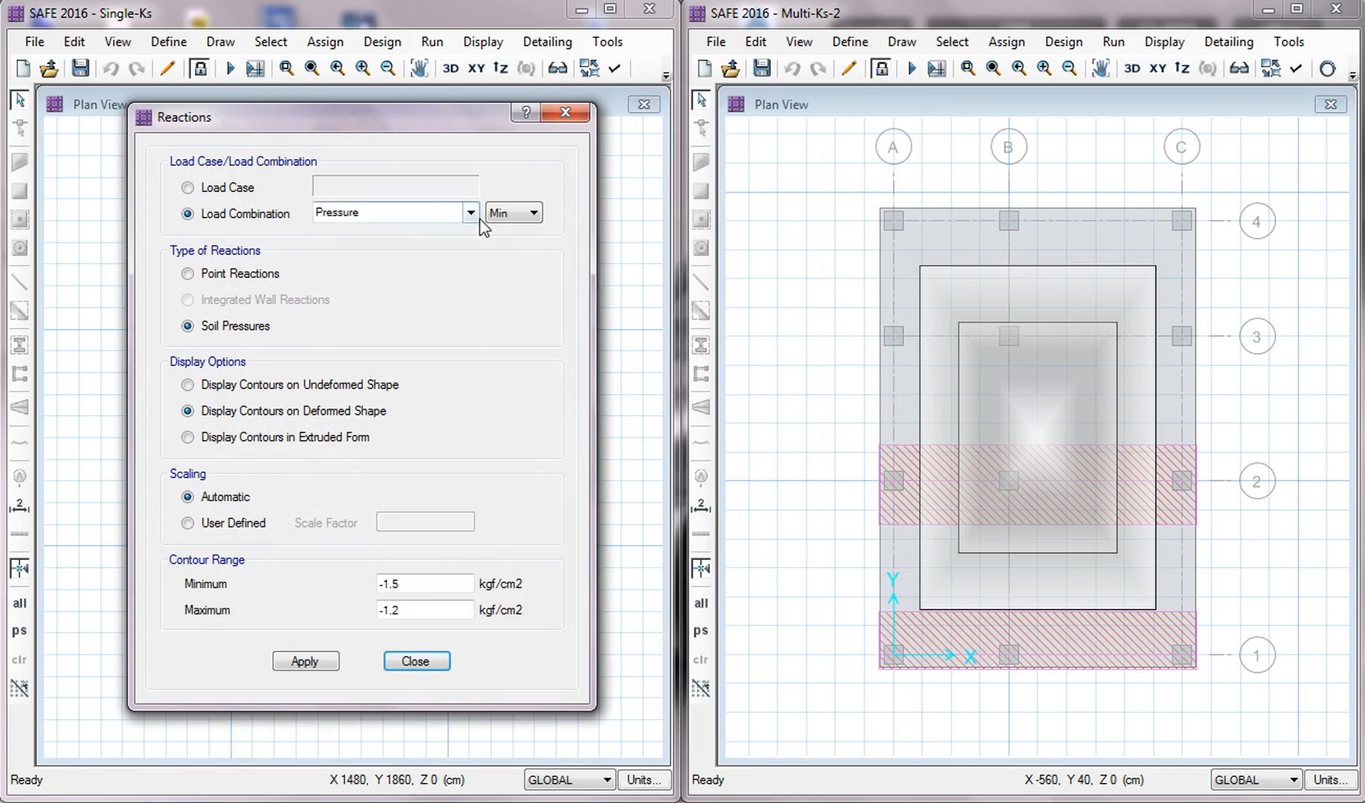
pyautogui.click(510, 216)
pyautogui.click(510, 235)
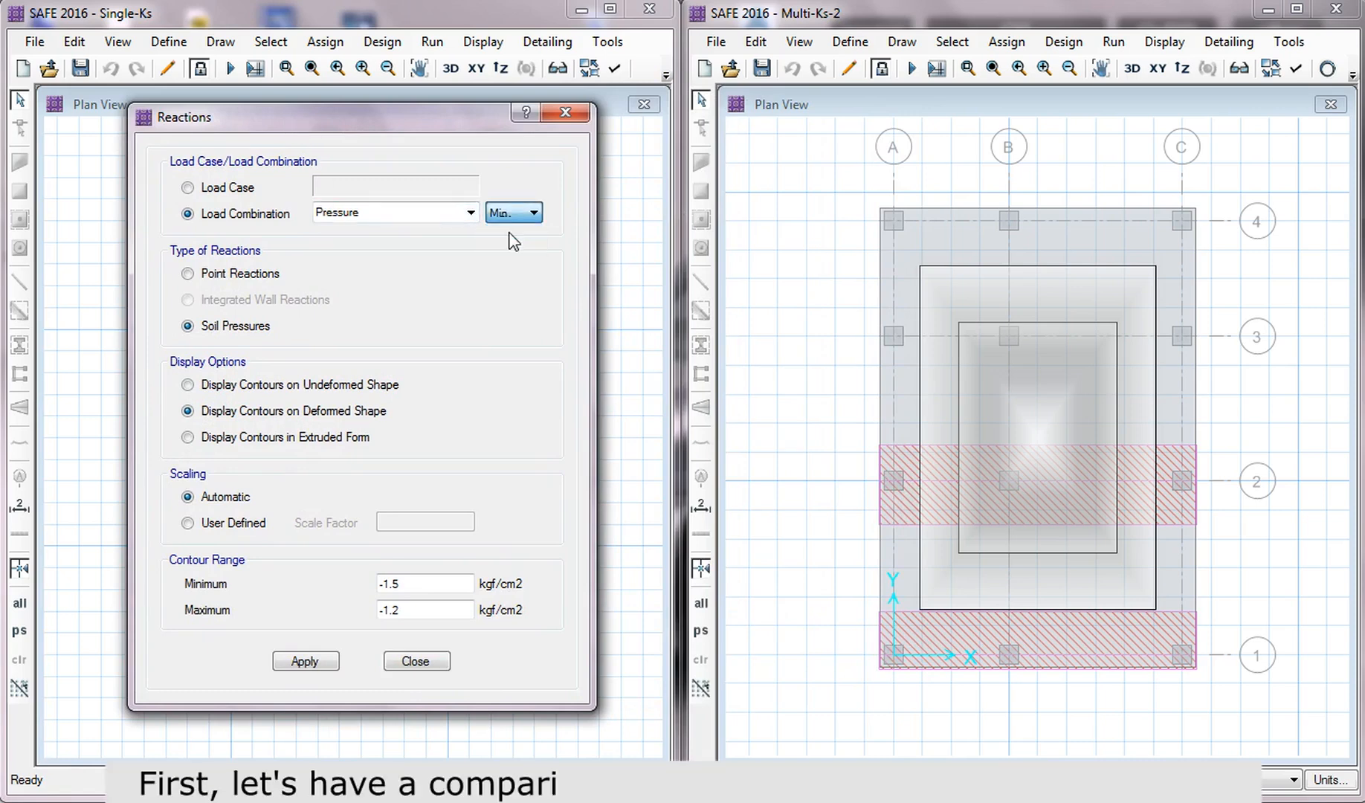
# Step: Set the Single-Ks soil pressure contour range from -0.1 to 0 kgf/cm2 and apply it
pyautogui.doubleClick(414, 587)
pyautogui.write('0')
pyautogui.press('Tab')
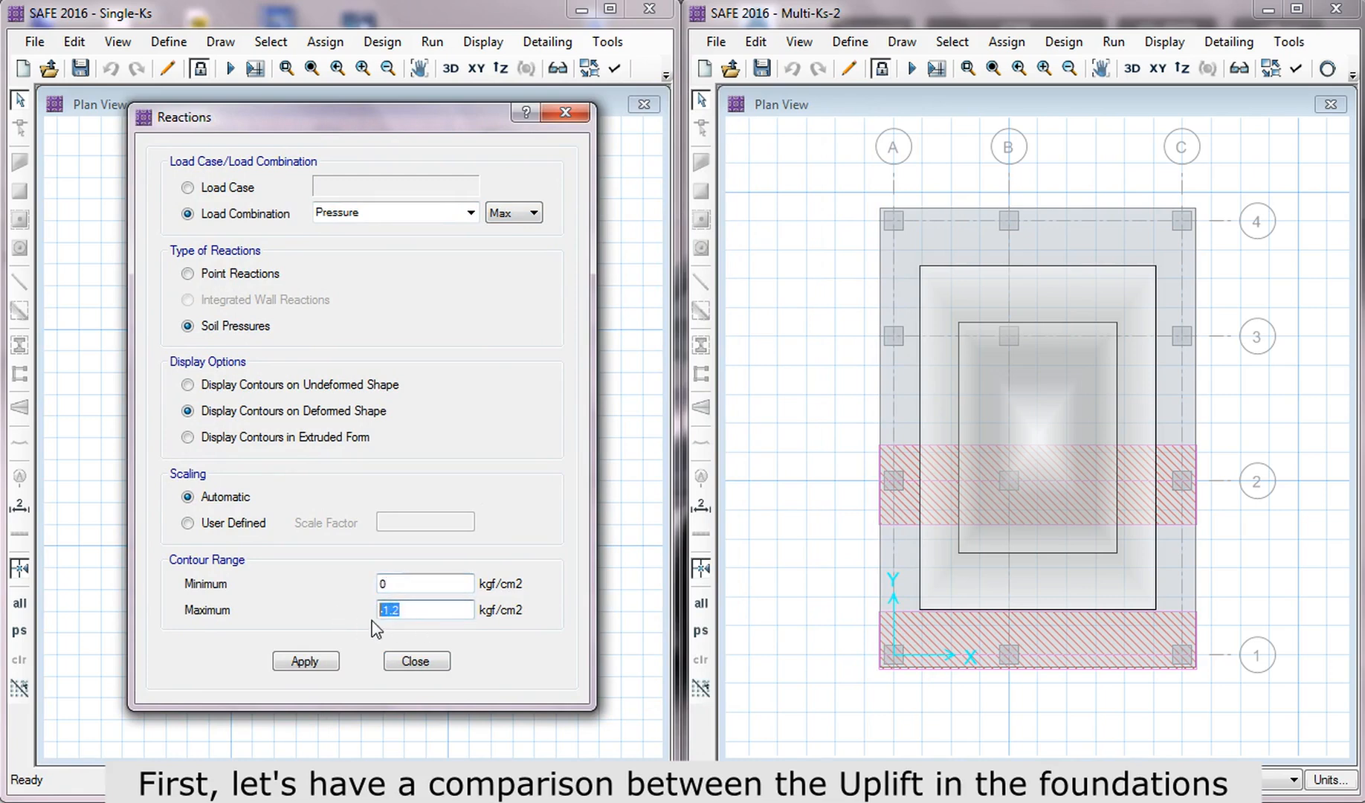
pyautogui.write('0')
pyautogui.doubleClick(389, 584)
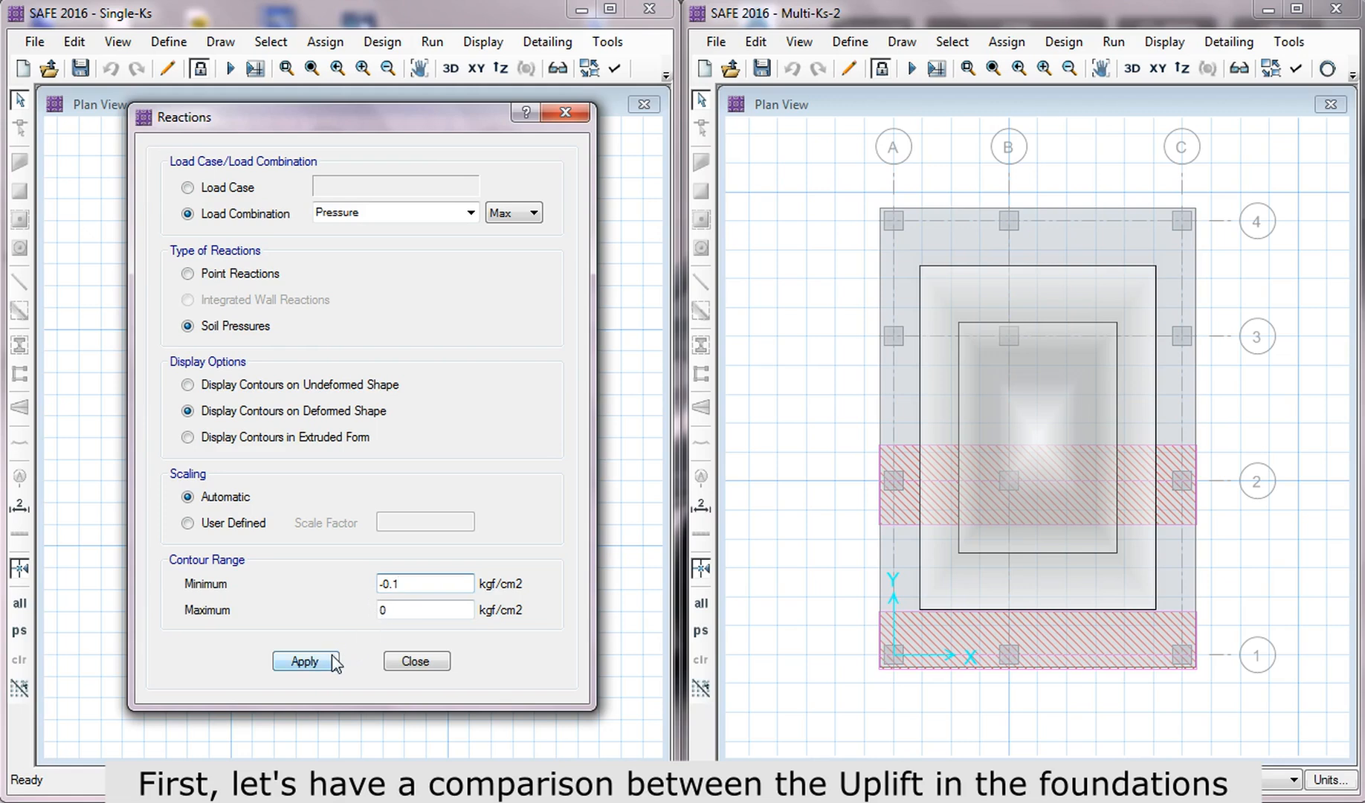
# Step: Open the reaction display settings for the Multi-Ks-2 model and set the Pressure combination to Max
pyautogui.click(1353, 75)
pyautogui.click(1353, 75)
pyautogui.click(1353, 75)
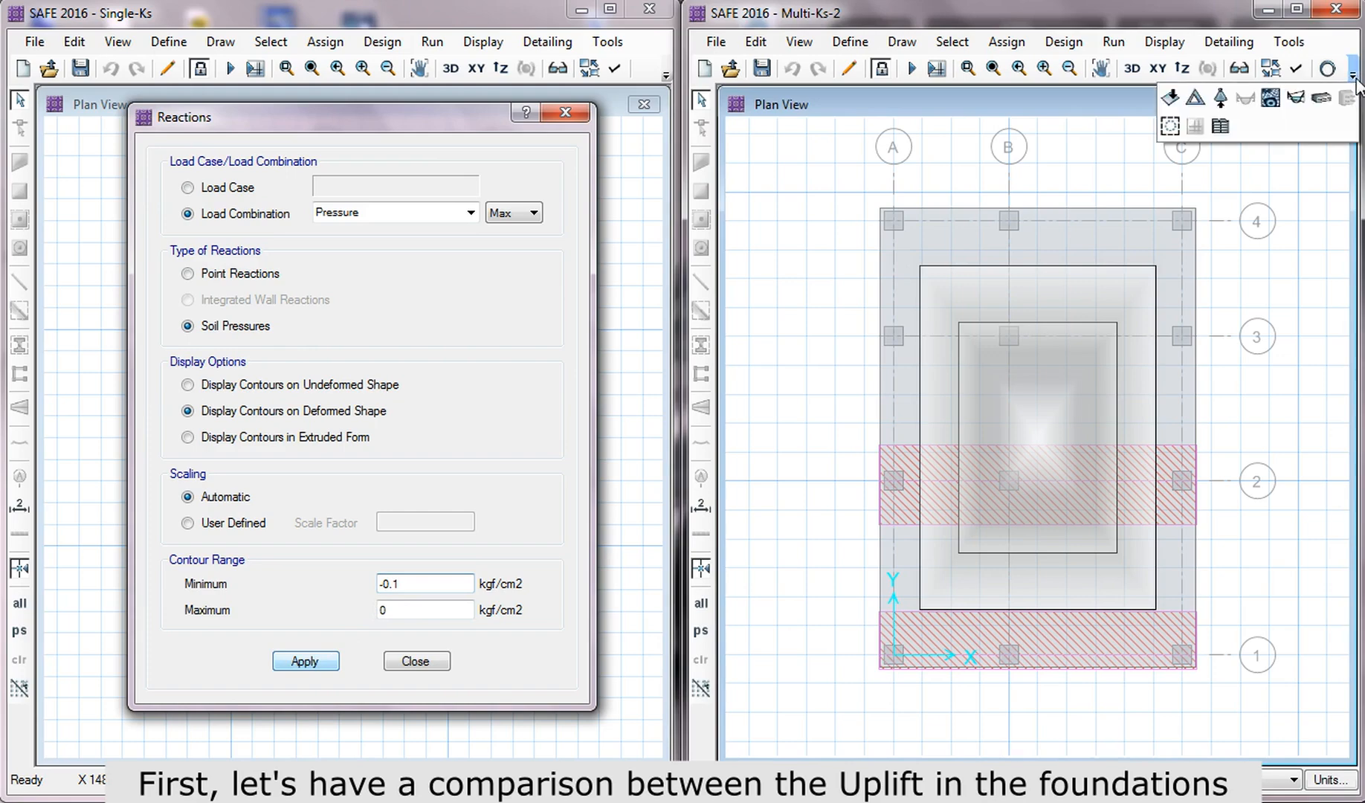
pyautogui.click(1224, 102)
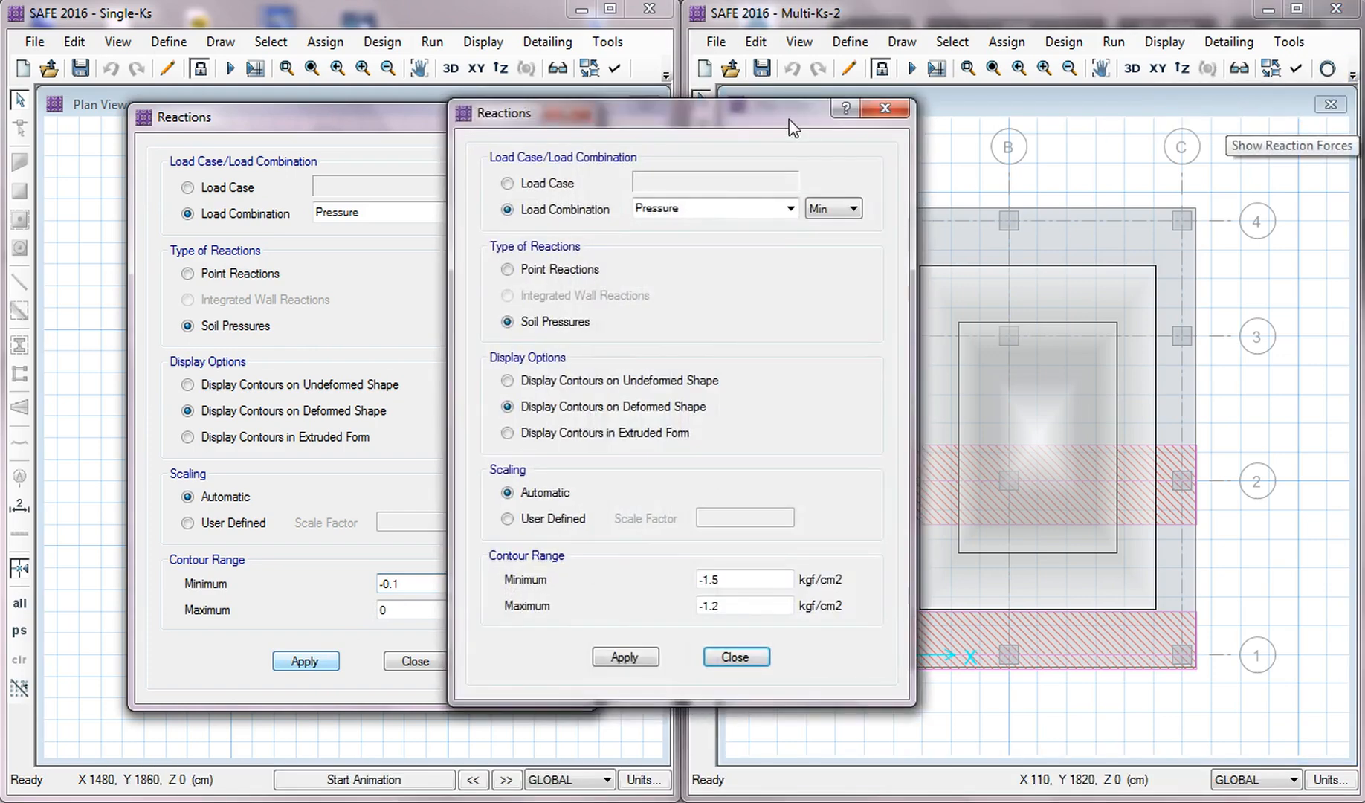
pyautogui.moveTo(789, 119); pyautogui.dragTo(1133, 135)
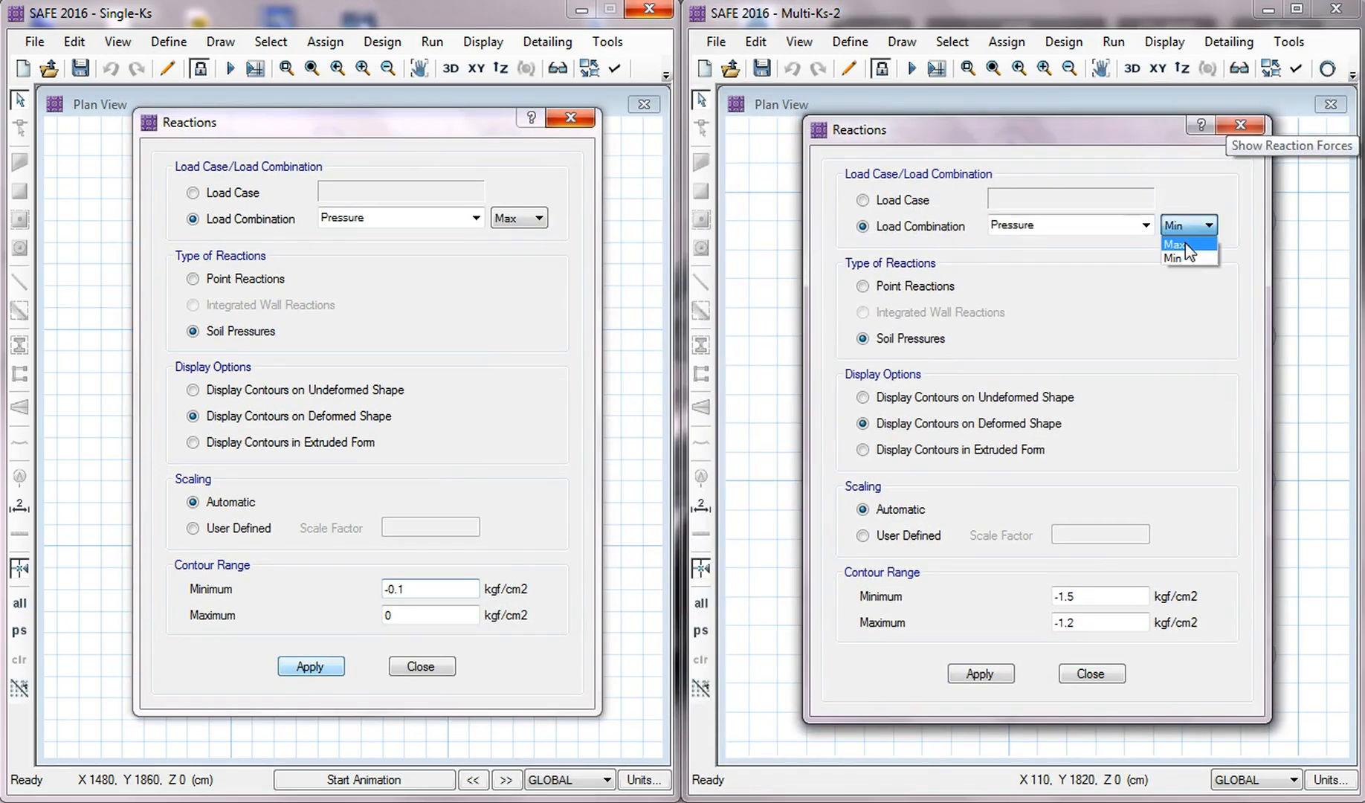
pyautogui.click(1182, 245)
# Step: Set the Multi-Ks-2 soil pressure contour range from -0.1 to 0 kgf/cm2 and apply it
pyautogui.doubleClick(1058, 596)
pyautogui.write('0')
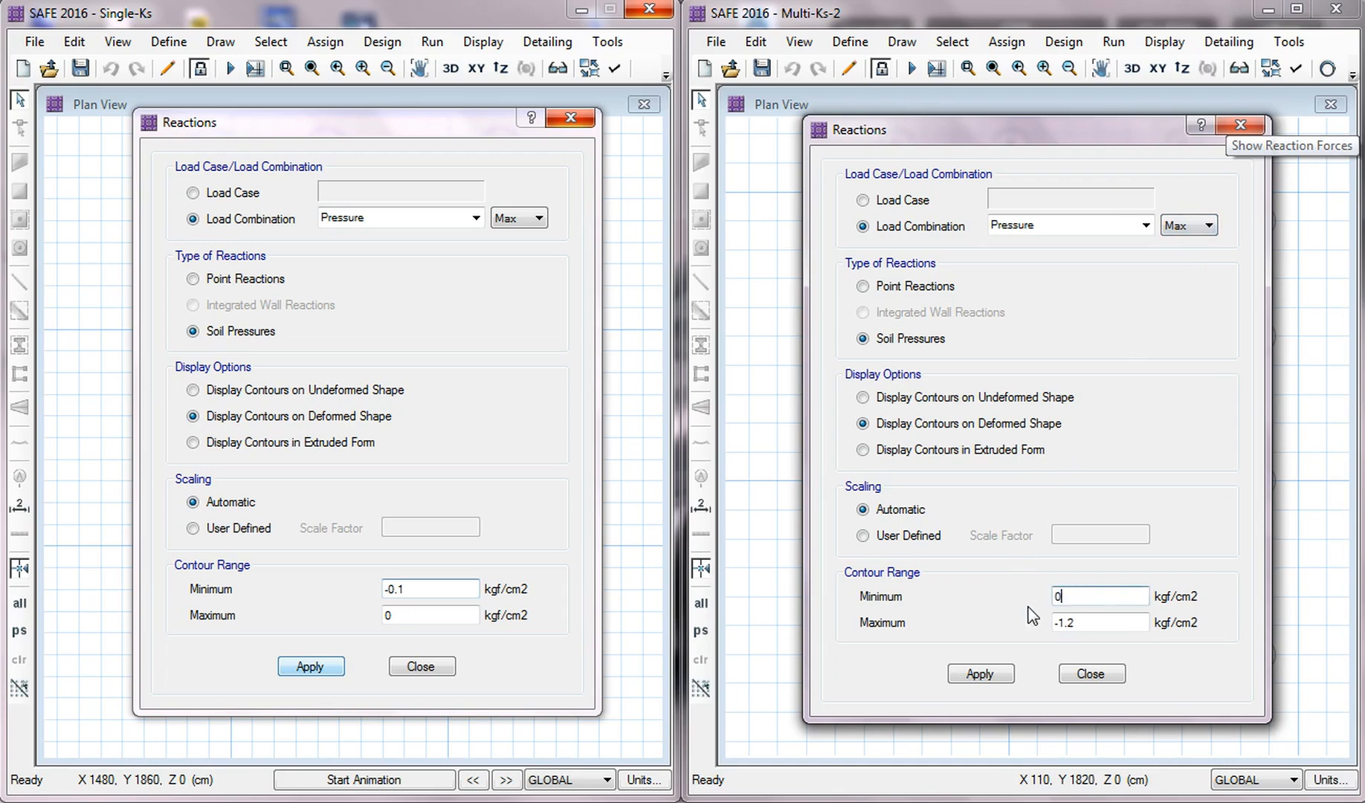
pyautogui.write('.1')
pyautogui.click(1091, 623)
pyautogui.moveTo(1090, 623); pyautogui.dragTo(1046, 628)
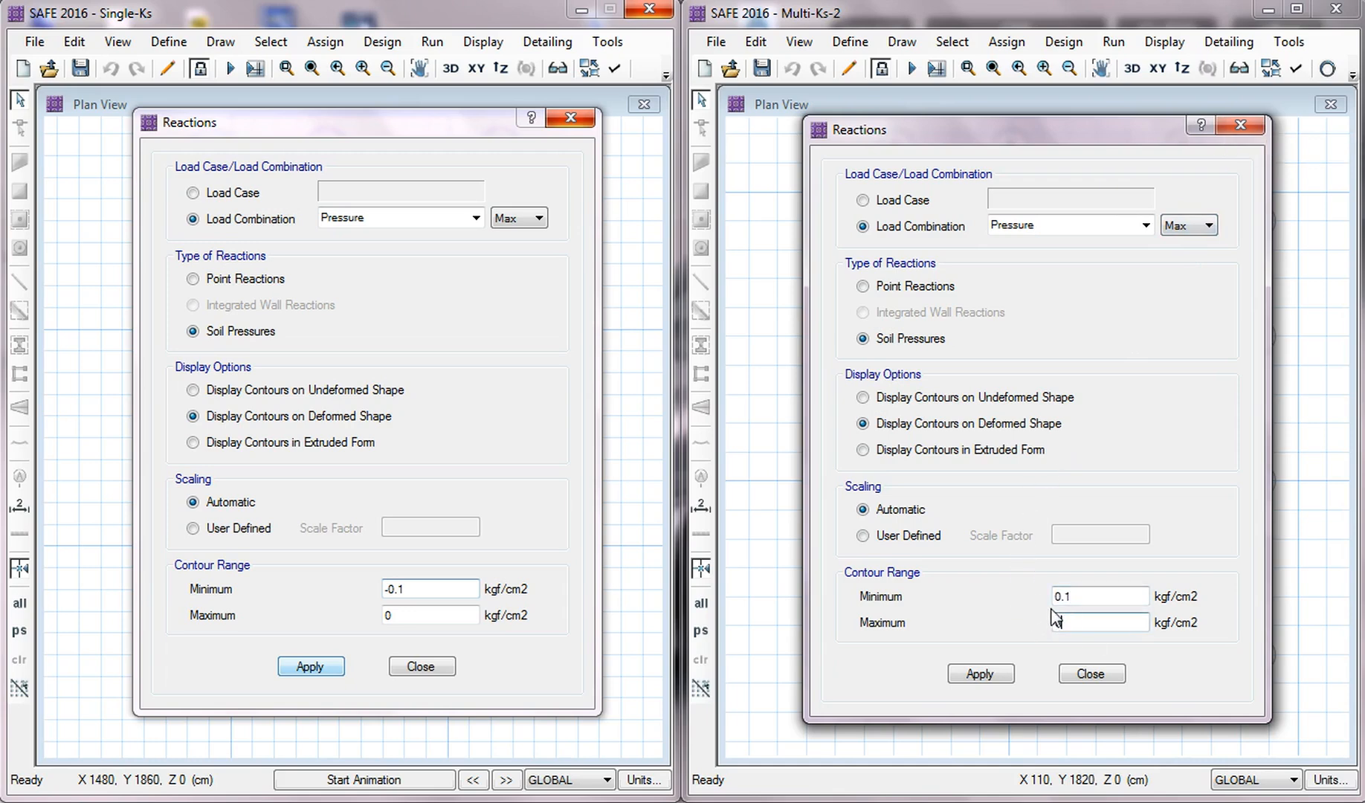
pyautogui.write('0')
pyautogui.click(1006, 671)
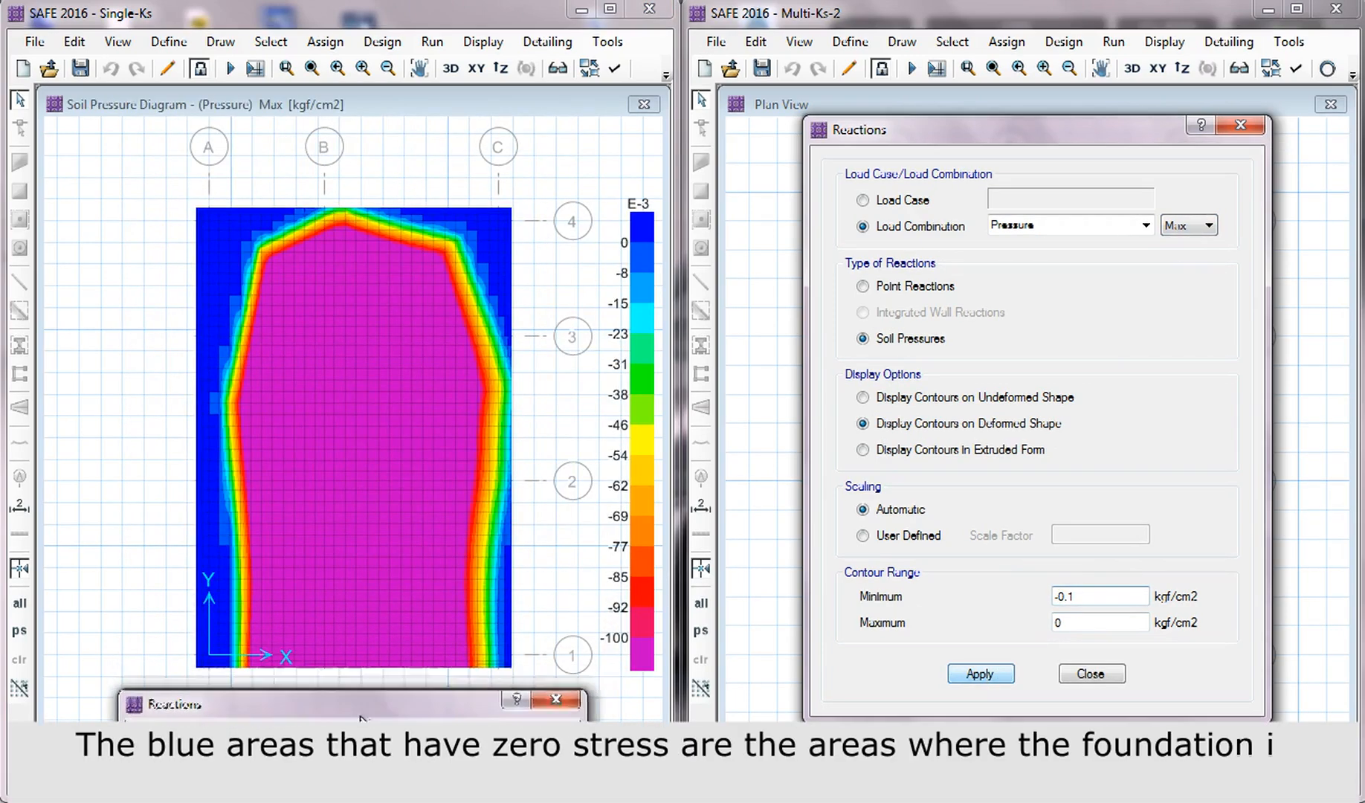
# Step: Uncover both soil pressure diagrams and compare the uplift areas of the two foundations
pyautogui.click(461, 421)
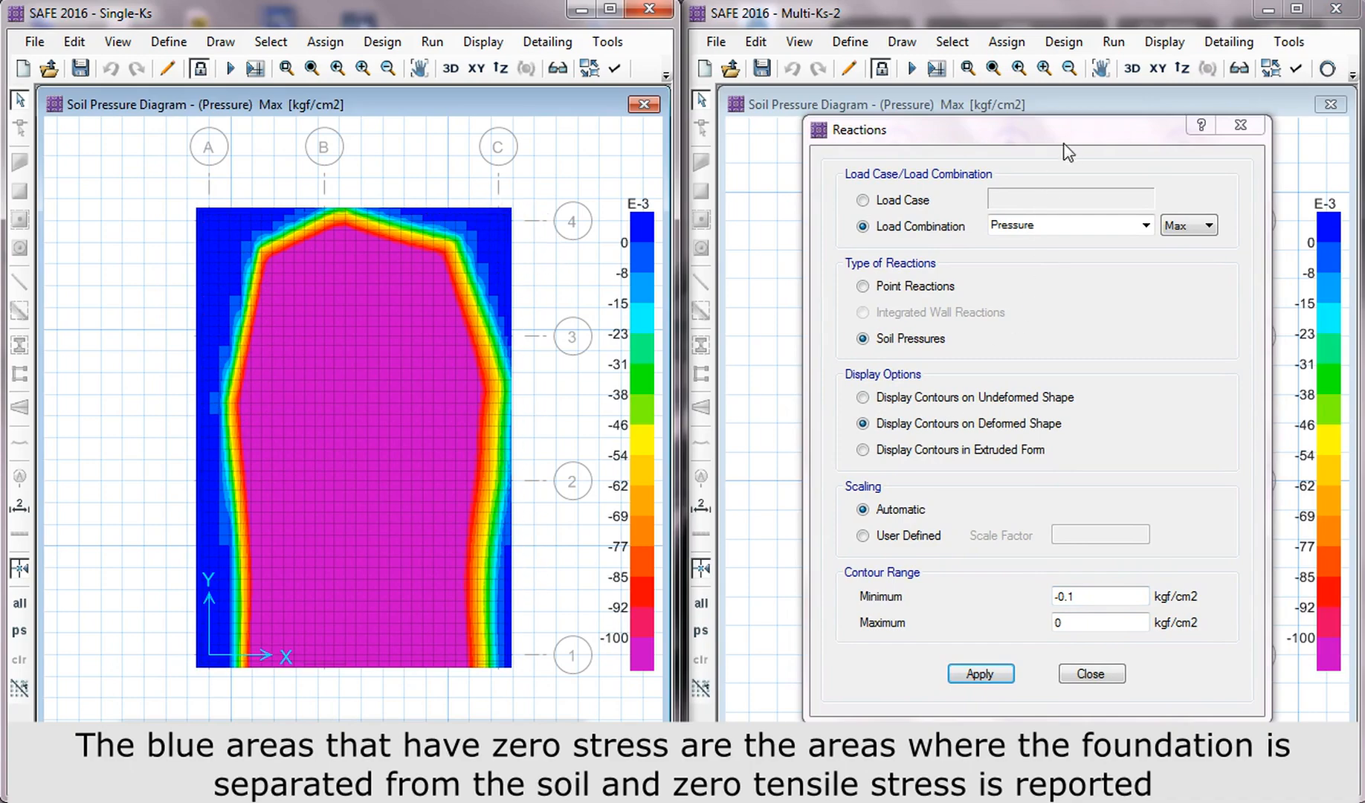
pyautogui.moveTo(1063, 136); pyautogui.dragTo(1071, 788)
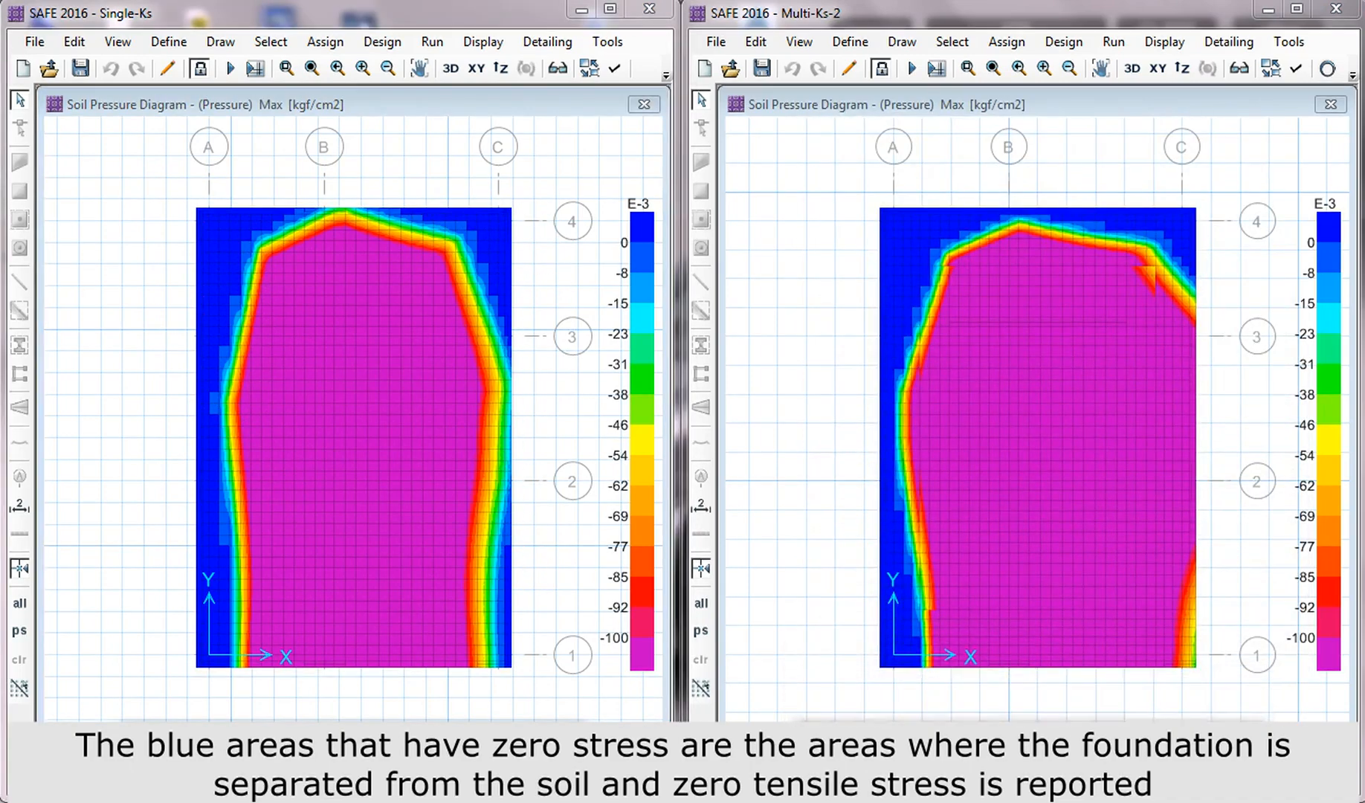
pyautogui.click(926, 641)
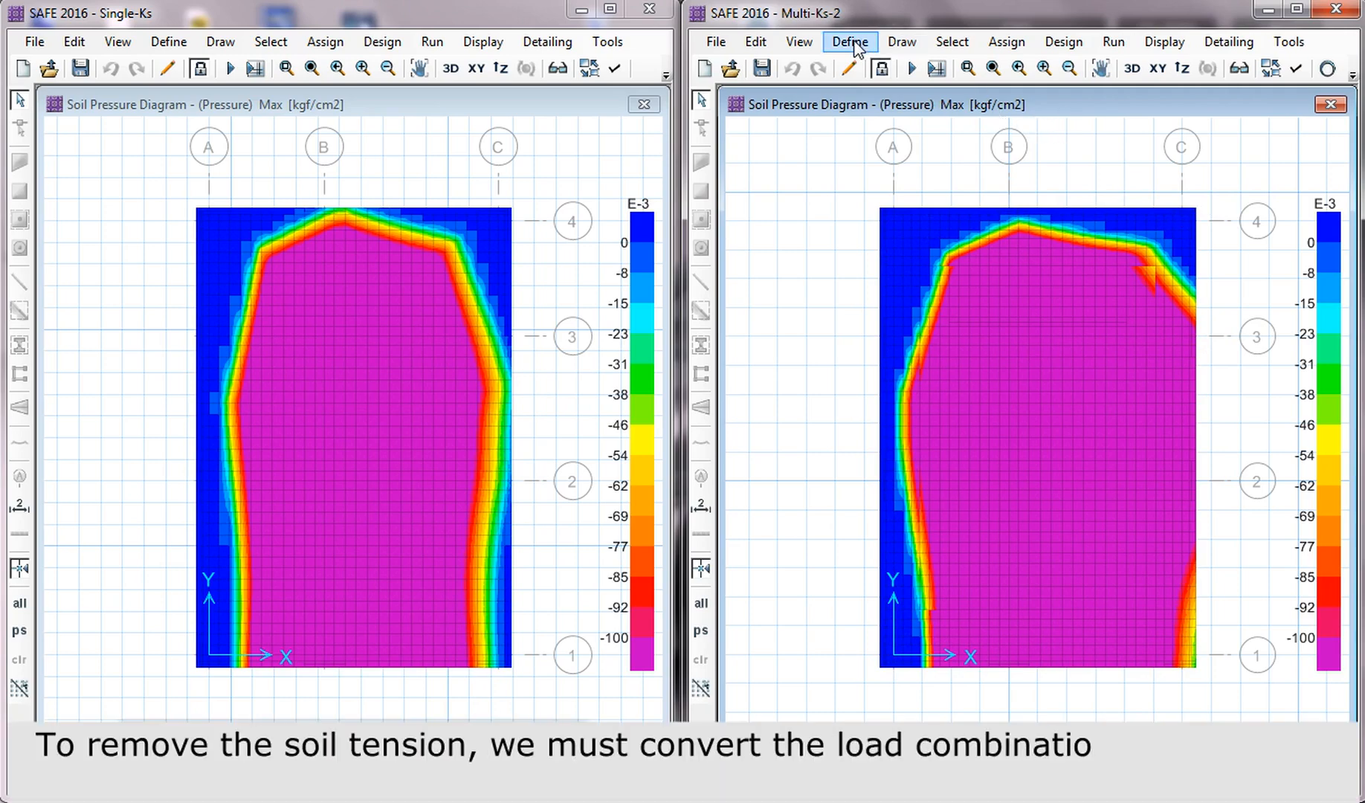
# Step: Locate the command that converts load combinations to nonlinear uplift cases in the Multi-Ks-2 model
pyautogui.click(851, 42)
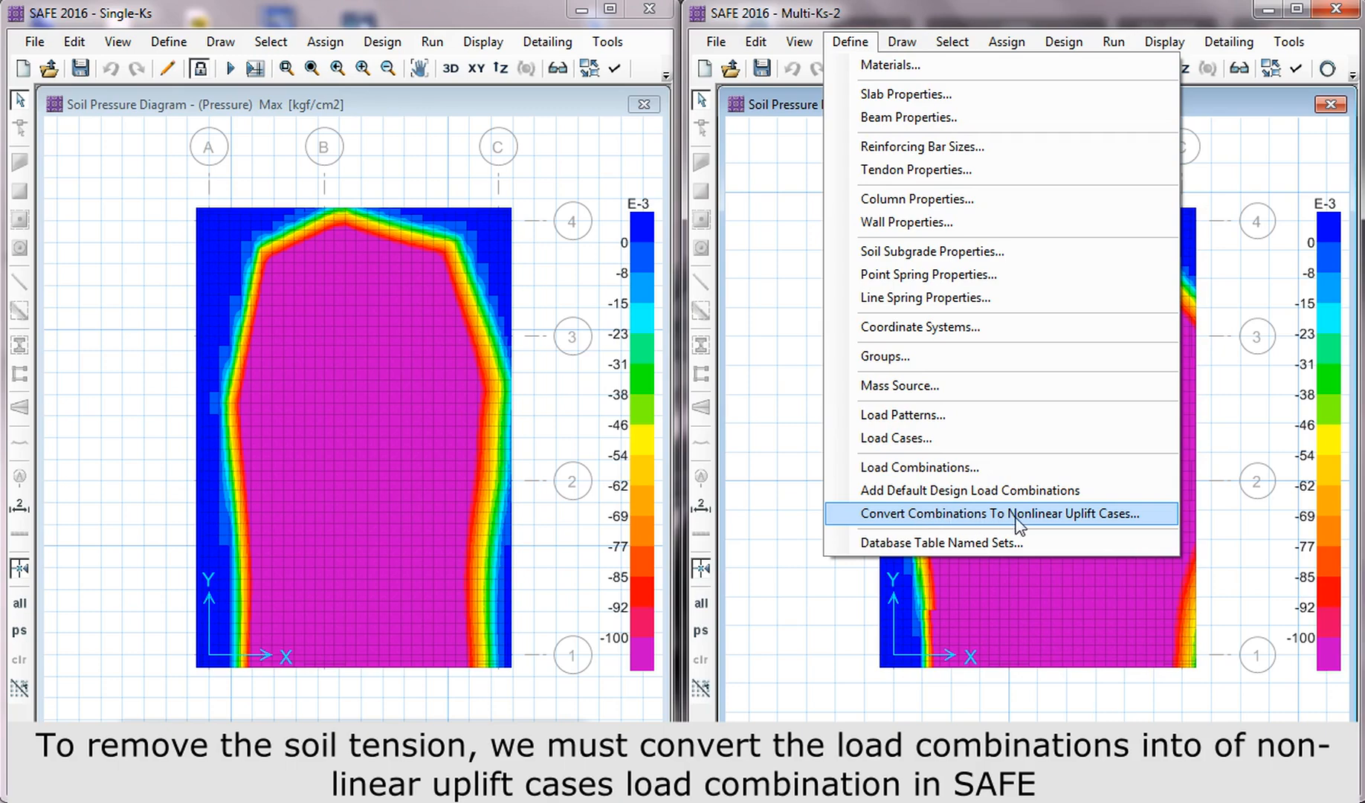
pyautogui.click(808, 31)
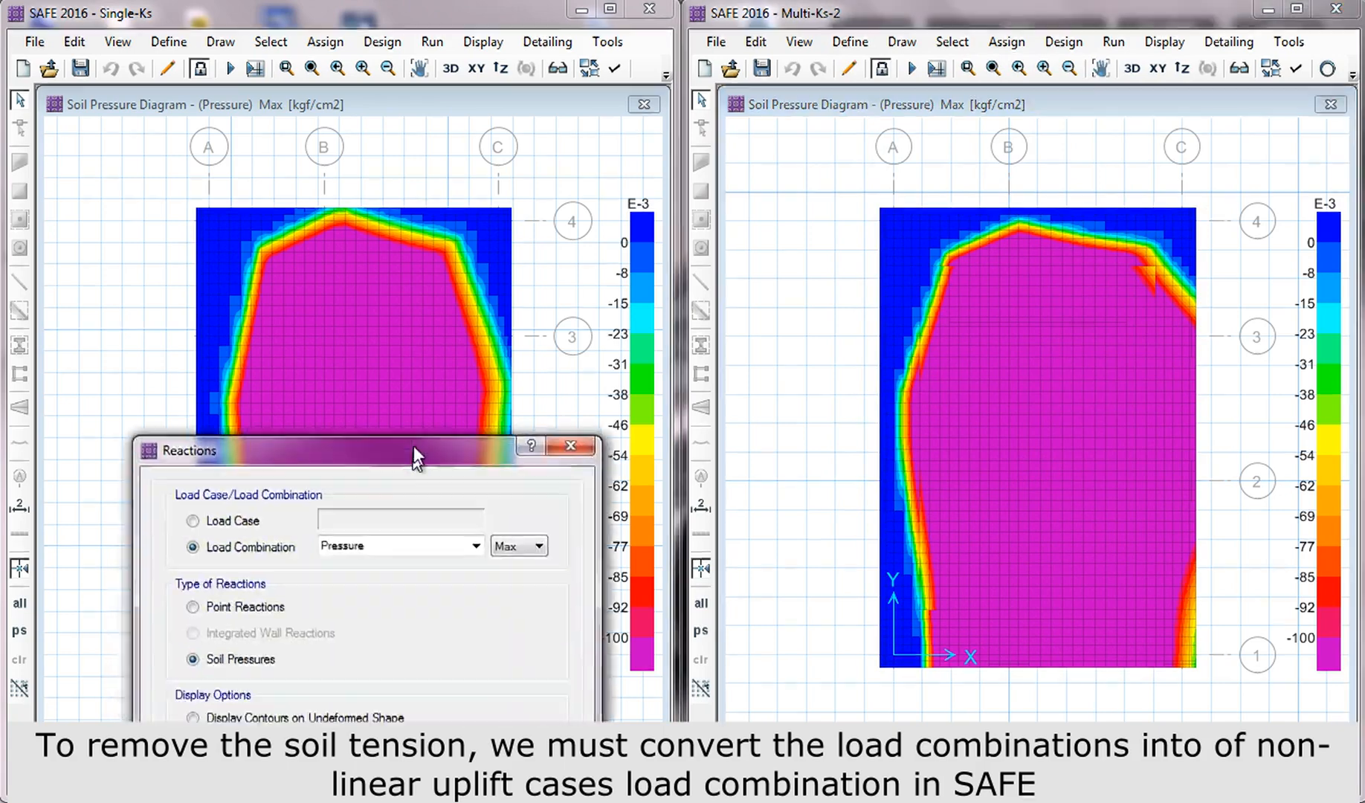
# Step: Set the Single-Ks soil pressure display to the Pressure combination's Min with a contour range of -1.5 to -1.4 kgf/cm2 and apply it
pyautogui.moveTo(414, 446); pyautogui.dragTo(394, 89)
pyautogui.click(491, 186)
pyautogui.click(491, 218)
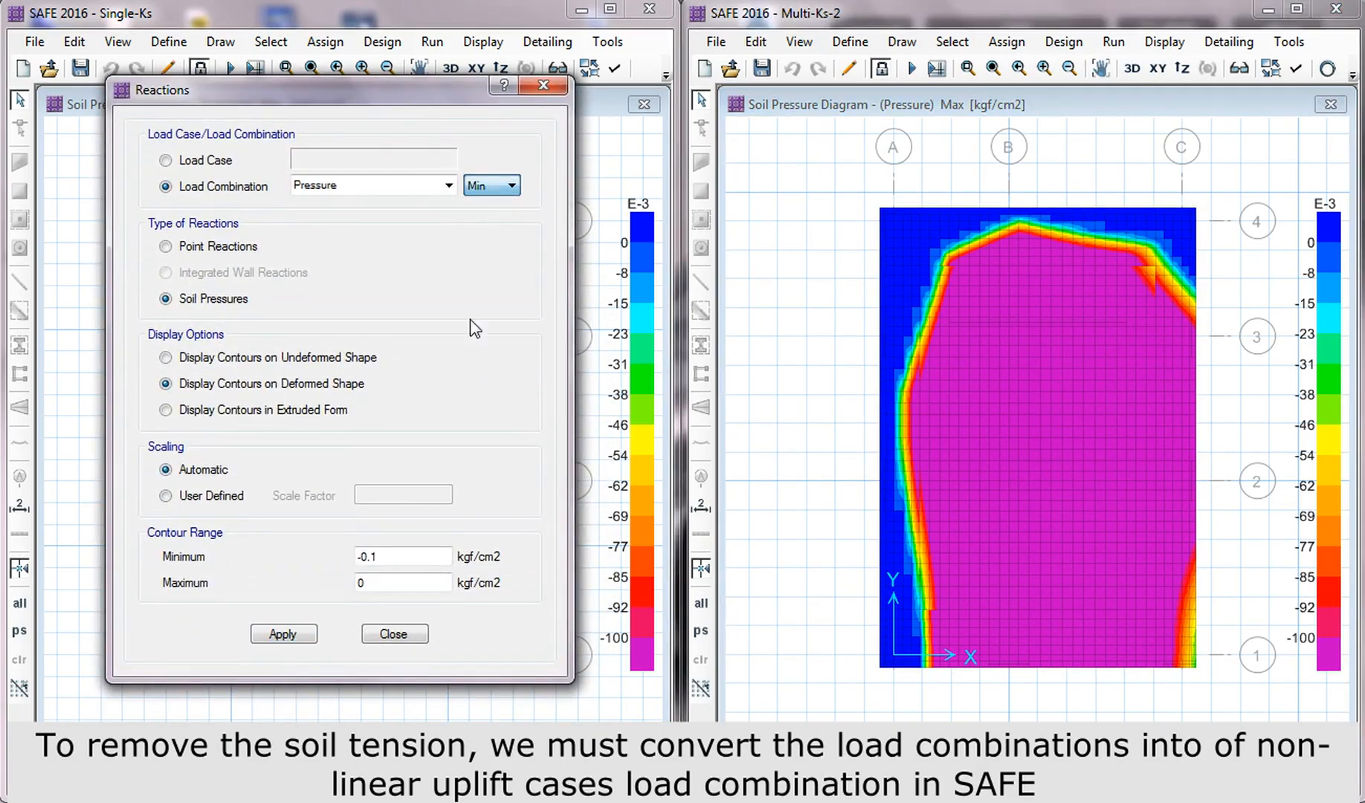
pyautogui.moveTo(392, 554); pyautogui.dragTo(302, 567)
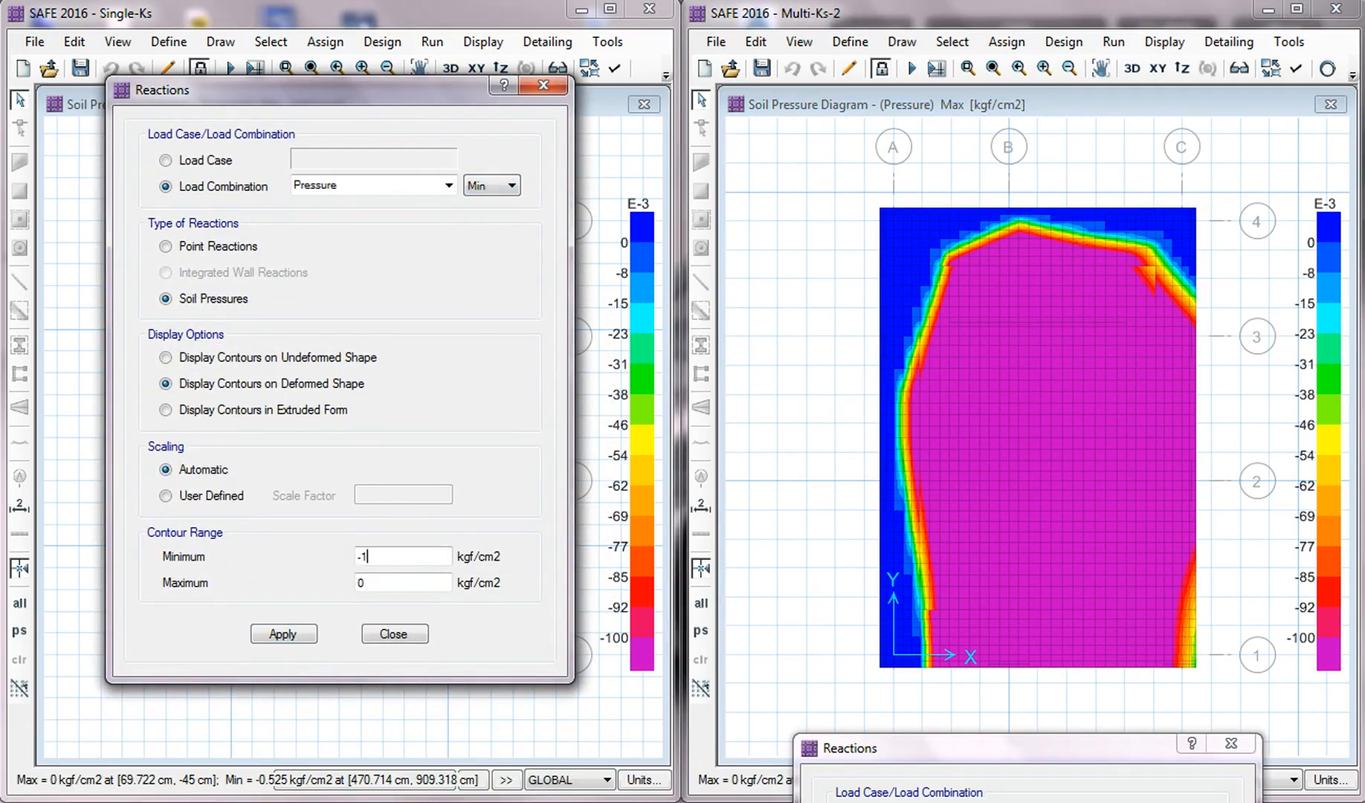
pyautogui.write('-1.5')
pyautogui.press('Tab')
pyautogui.write('-')
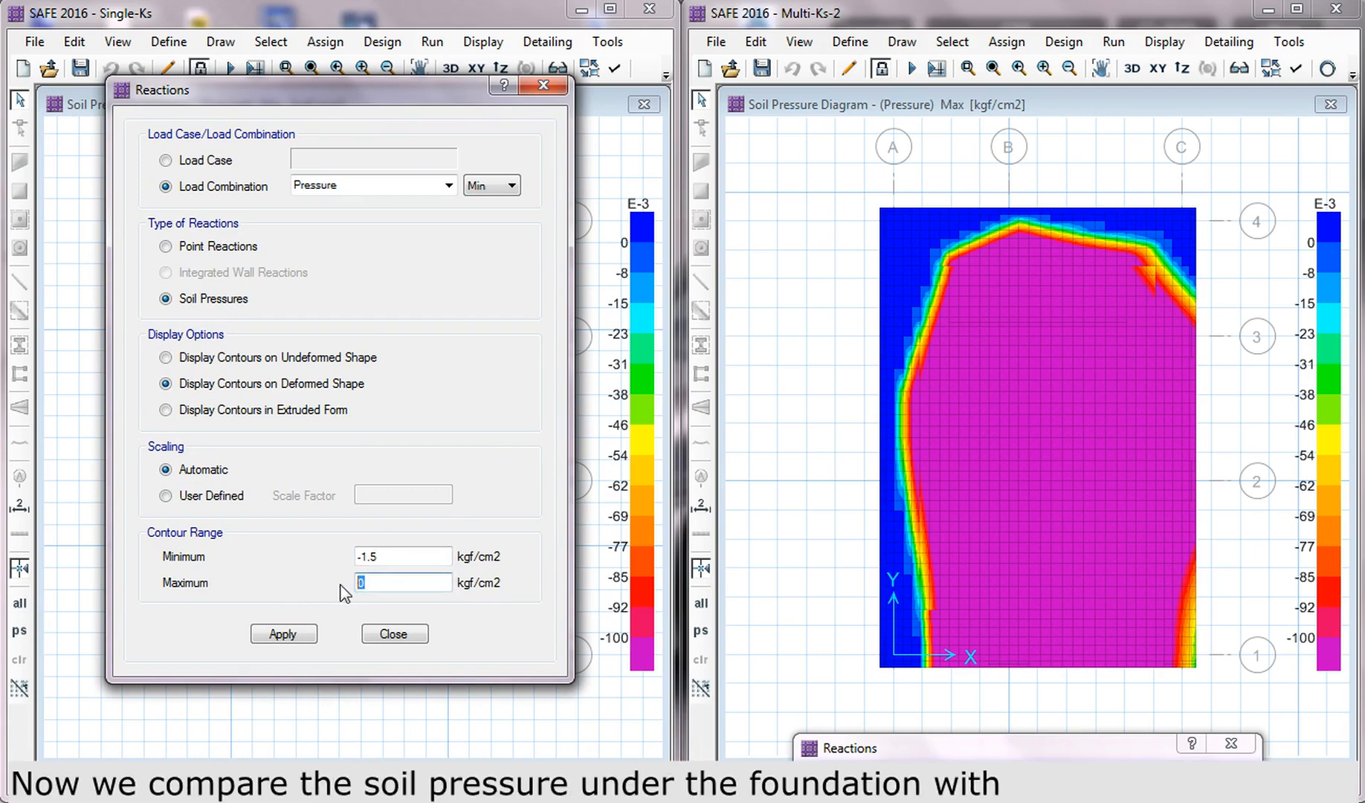
pyautogui.write('1.4')
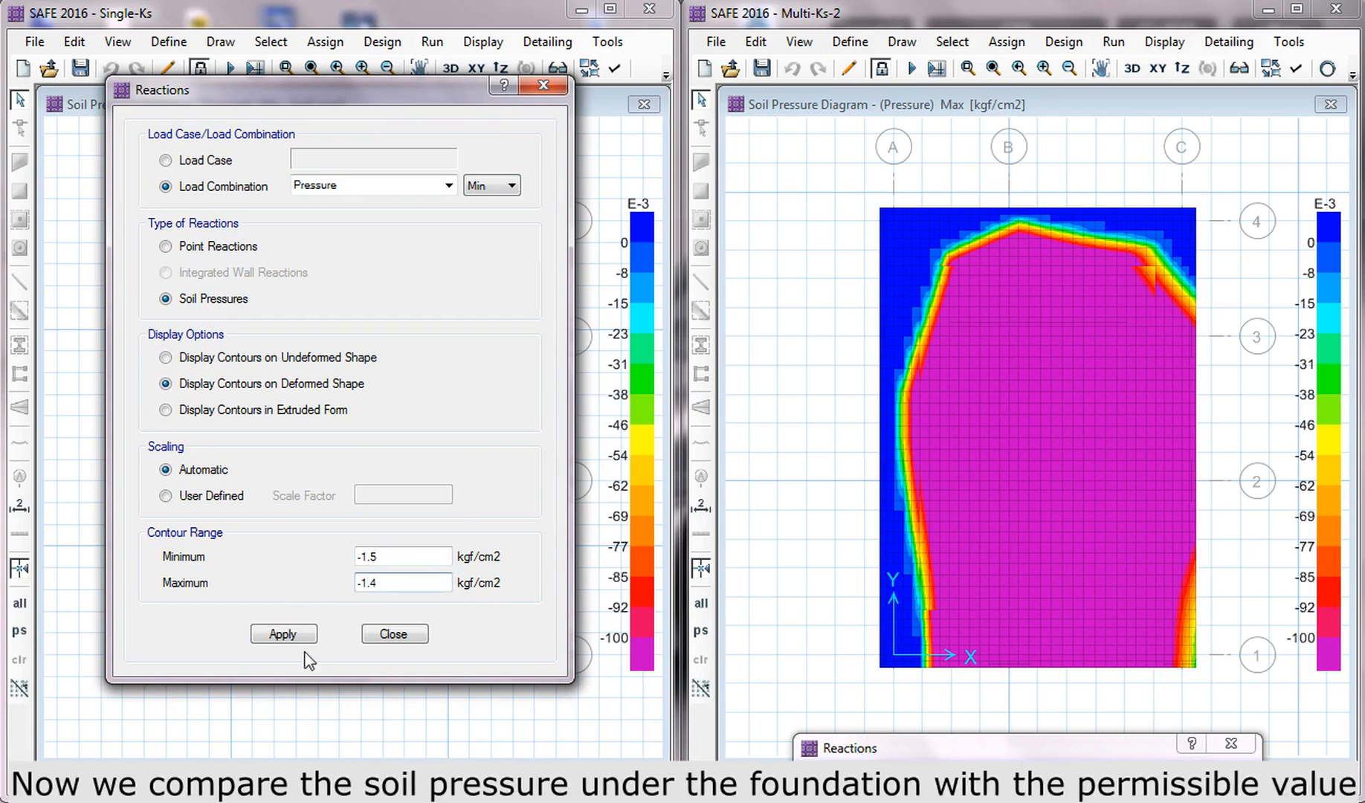
# Step: Set the Multi-Ks-2 reaction display to the Pressure combination's Min with a contour range of -1.5 to -1.4 kgf/cm2
pyautogui.click(1008, 753)
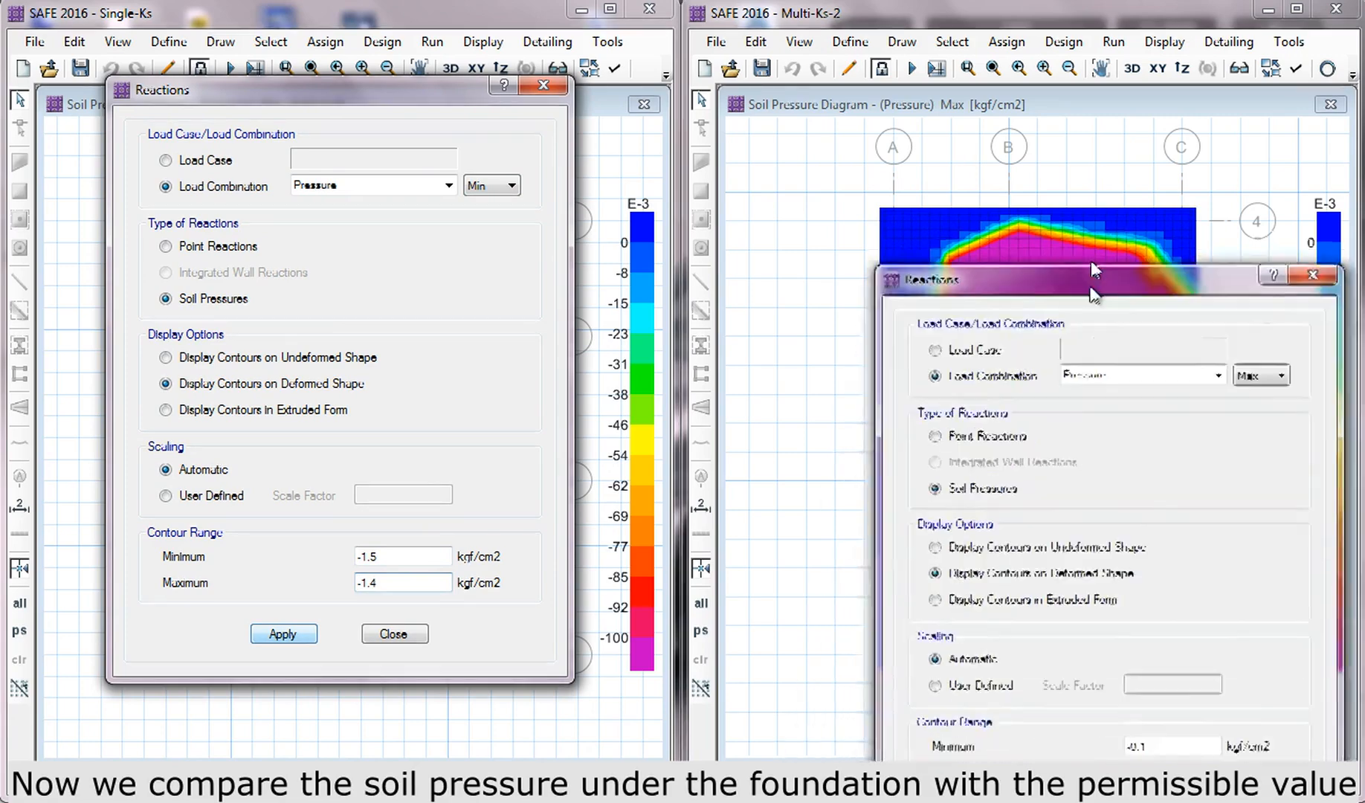
pyautogui.click(1198, 210)
pyautogui.click(1197, 243)
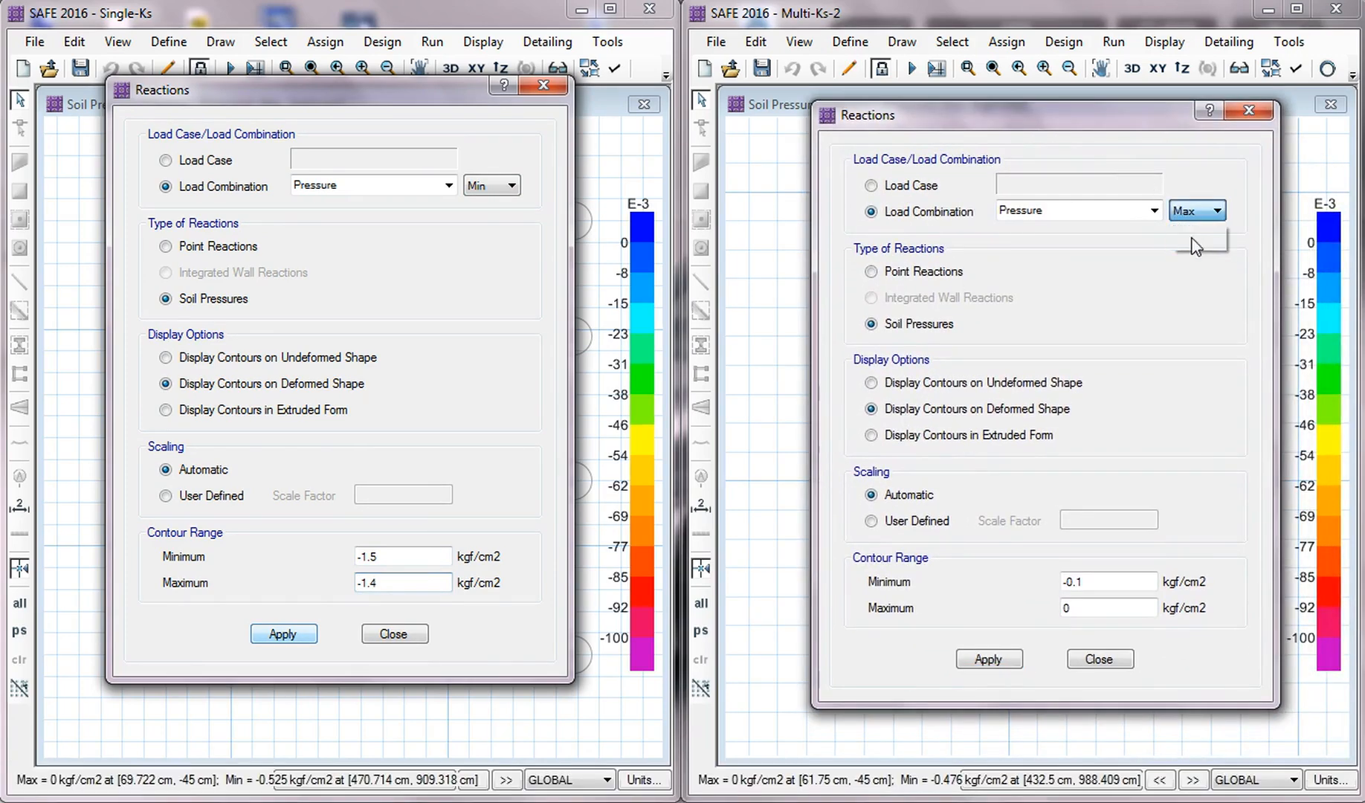
pyautogui.doubleClick(1075, 582)
pyautogui.write('-1.5')
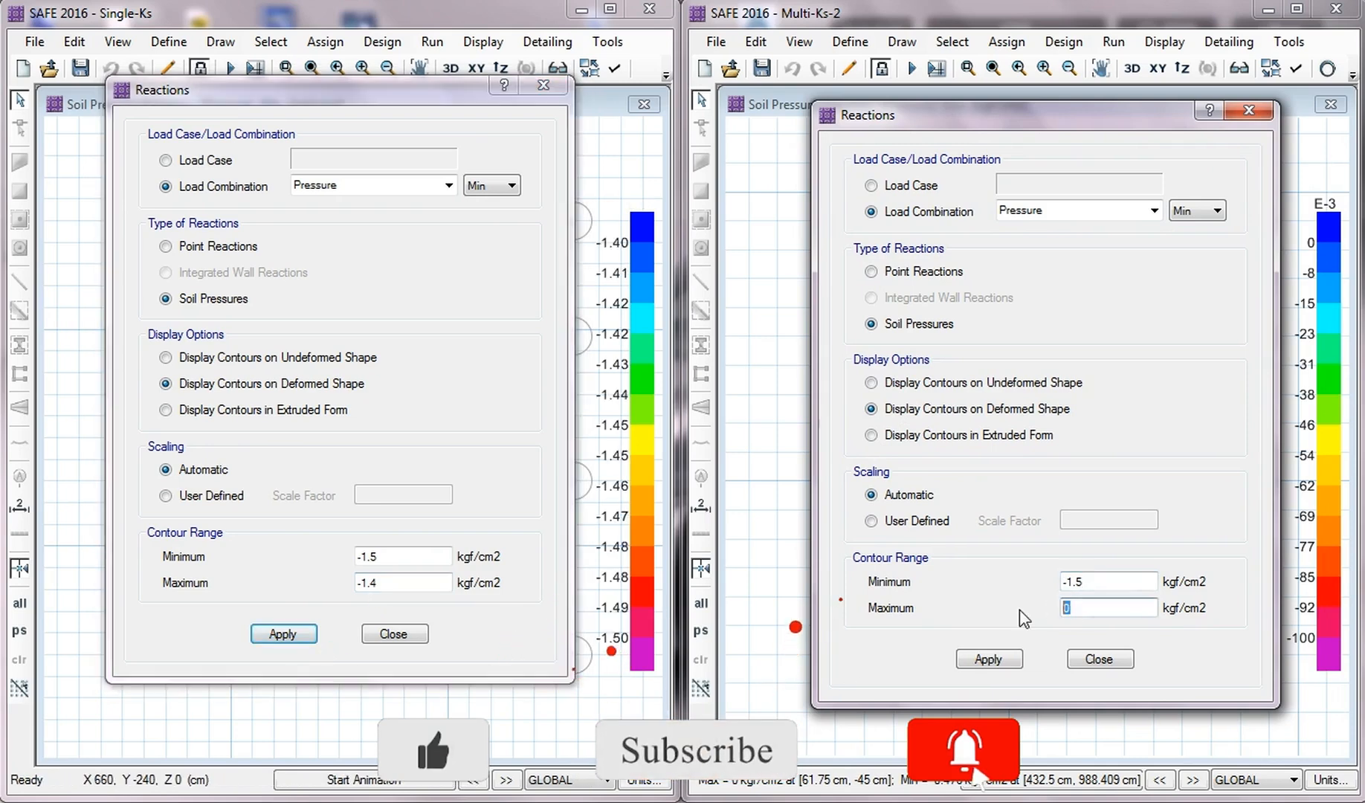
pyautogui.doubleClick(1086, 608)
pyautogui.write('-1.4')
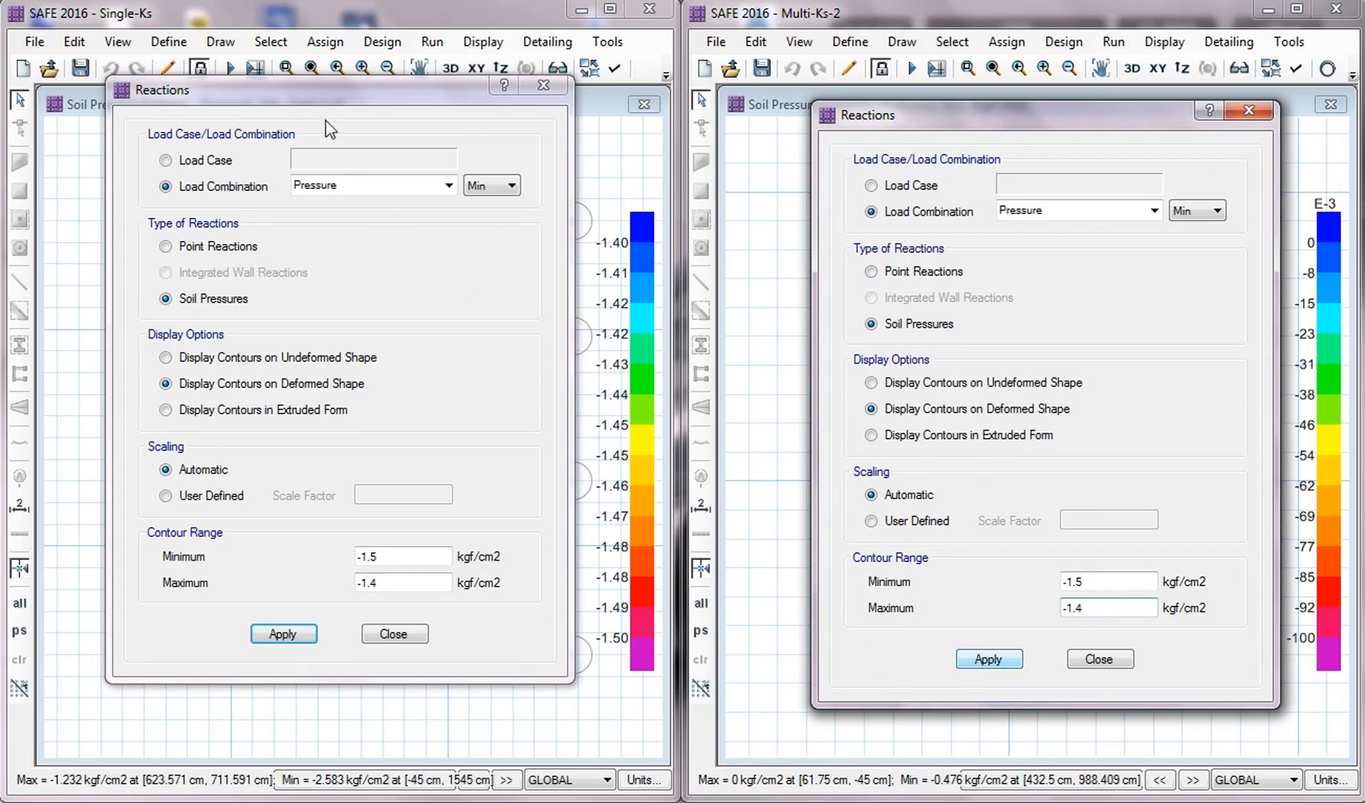
# Step: Apply the Multi-Ks-2 reaction settings and uncover both soil pressure diagrams to compare the areas exceeding the allowable pressure
pyautogui.moveTo(311, 104); pyautogui.dragTo(283, 739)
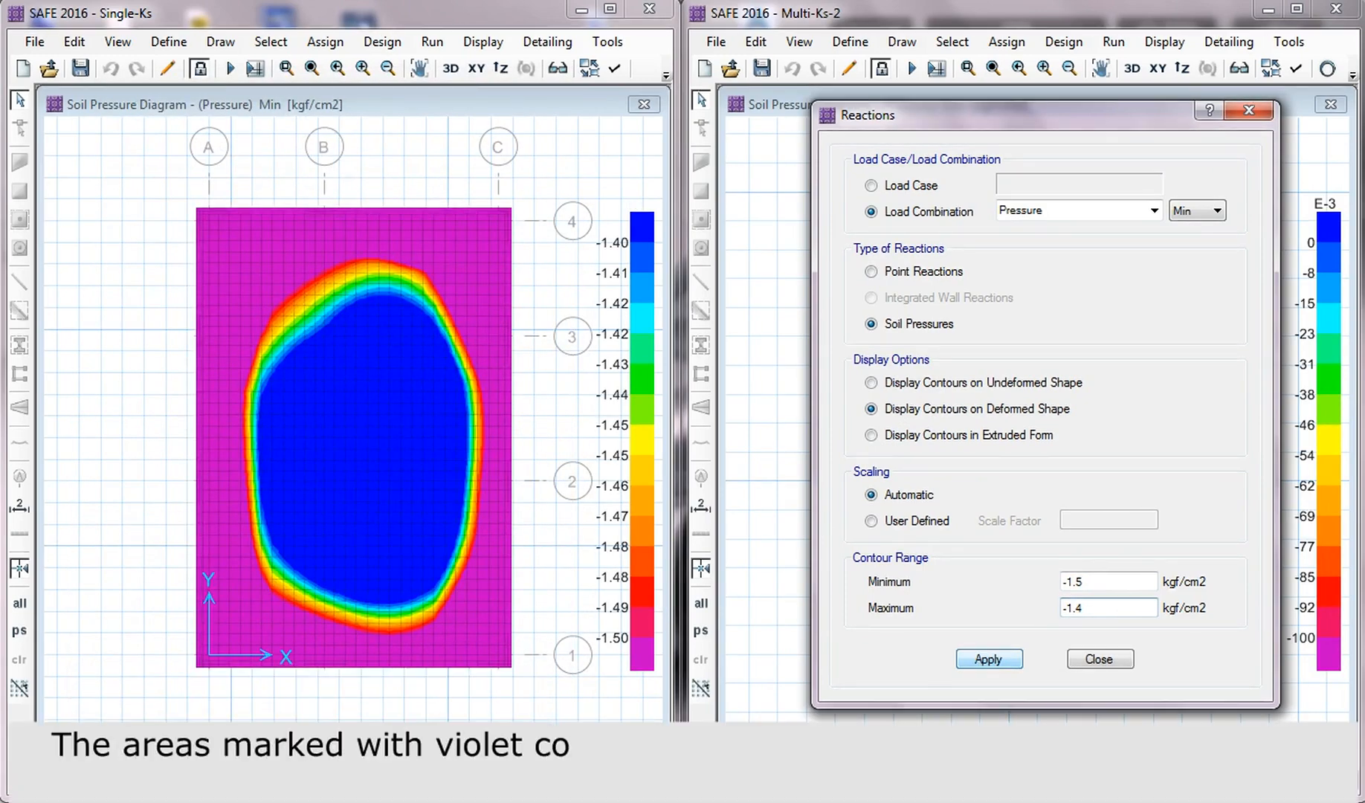
pyautogui.click(361, 668)
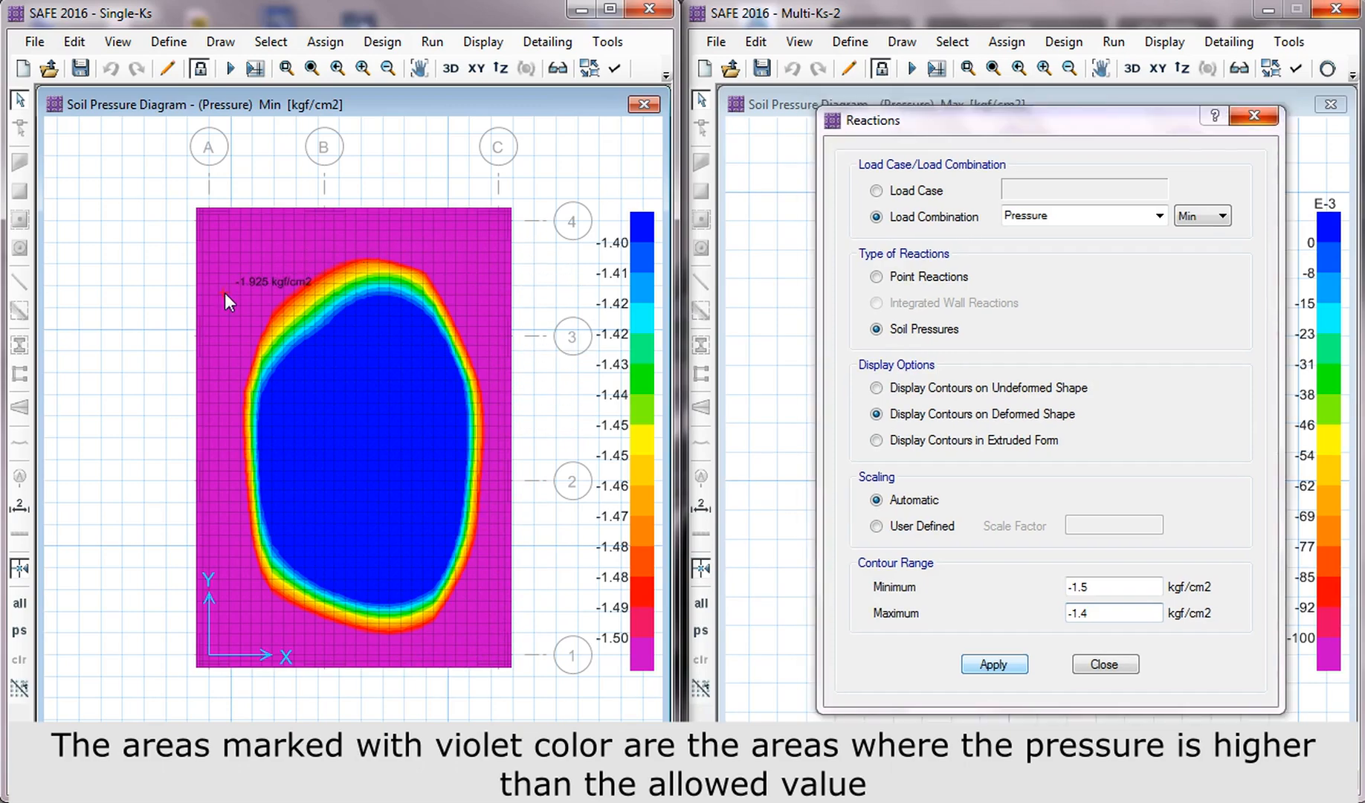
pyautogui.click(994, 664)
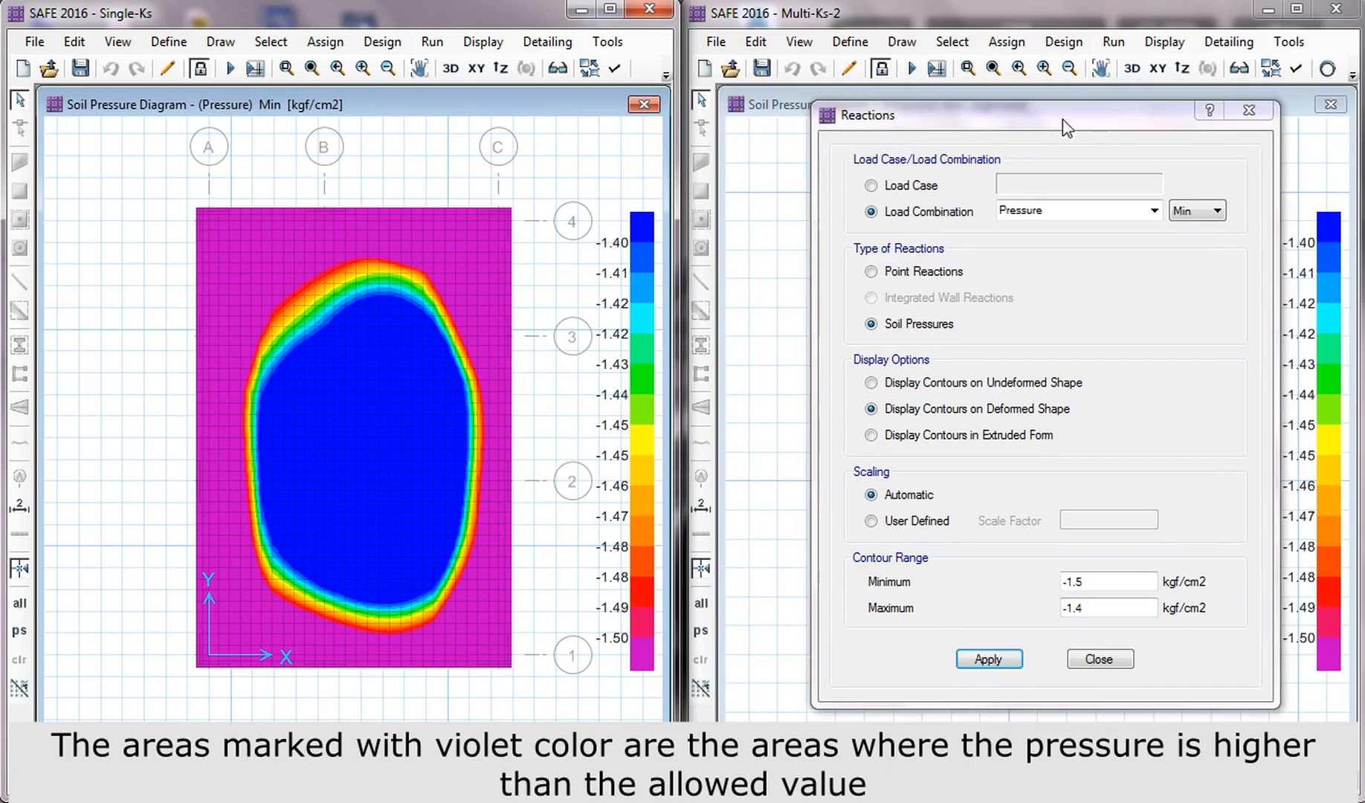
pyautogui.moveTo(1062, 120); pyautogui.dragTo(1075, 758)
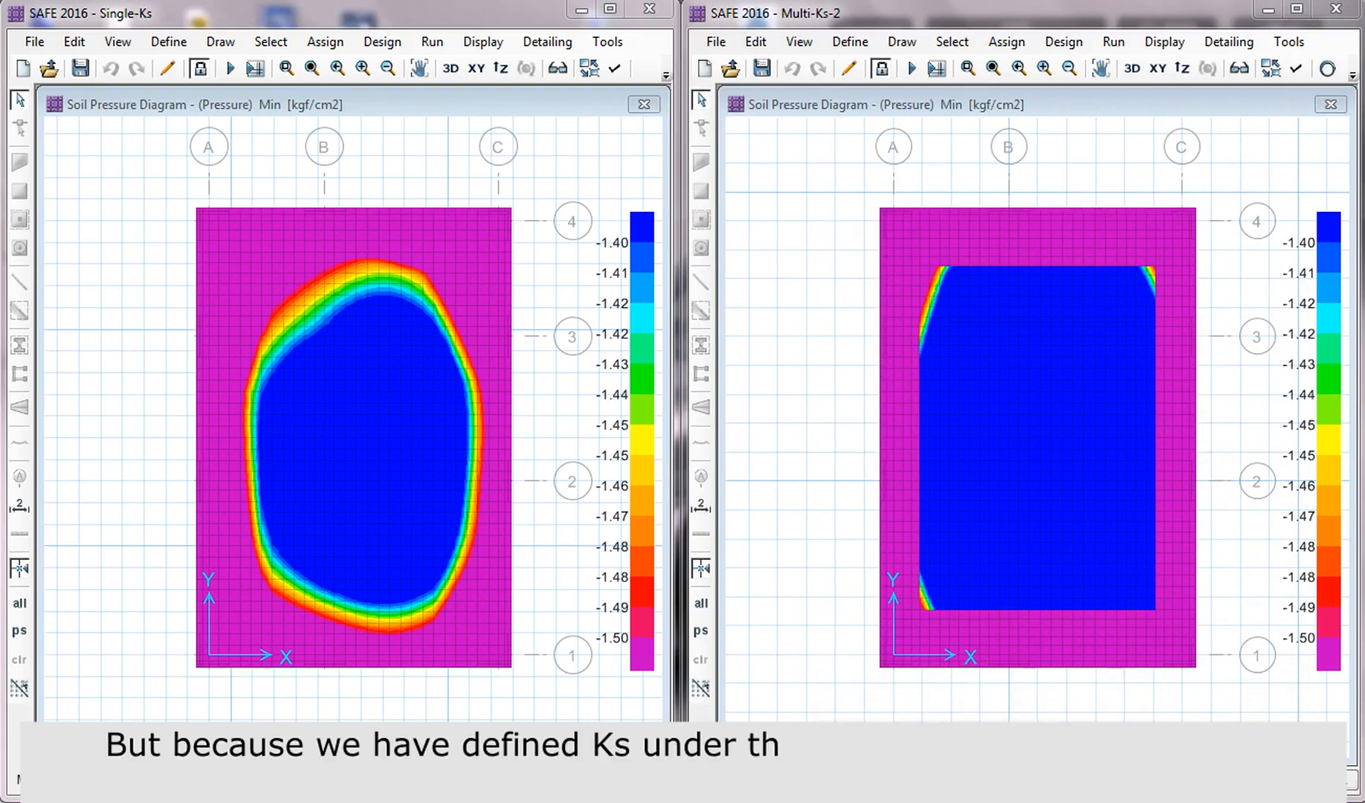
pyautogui.click(1056, 648)
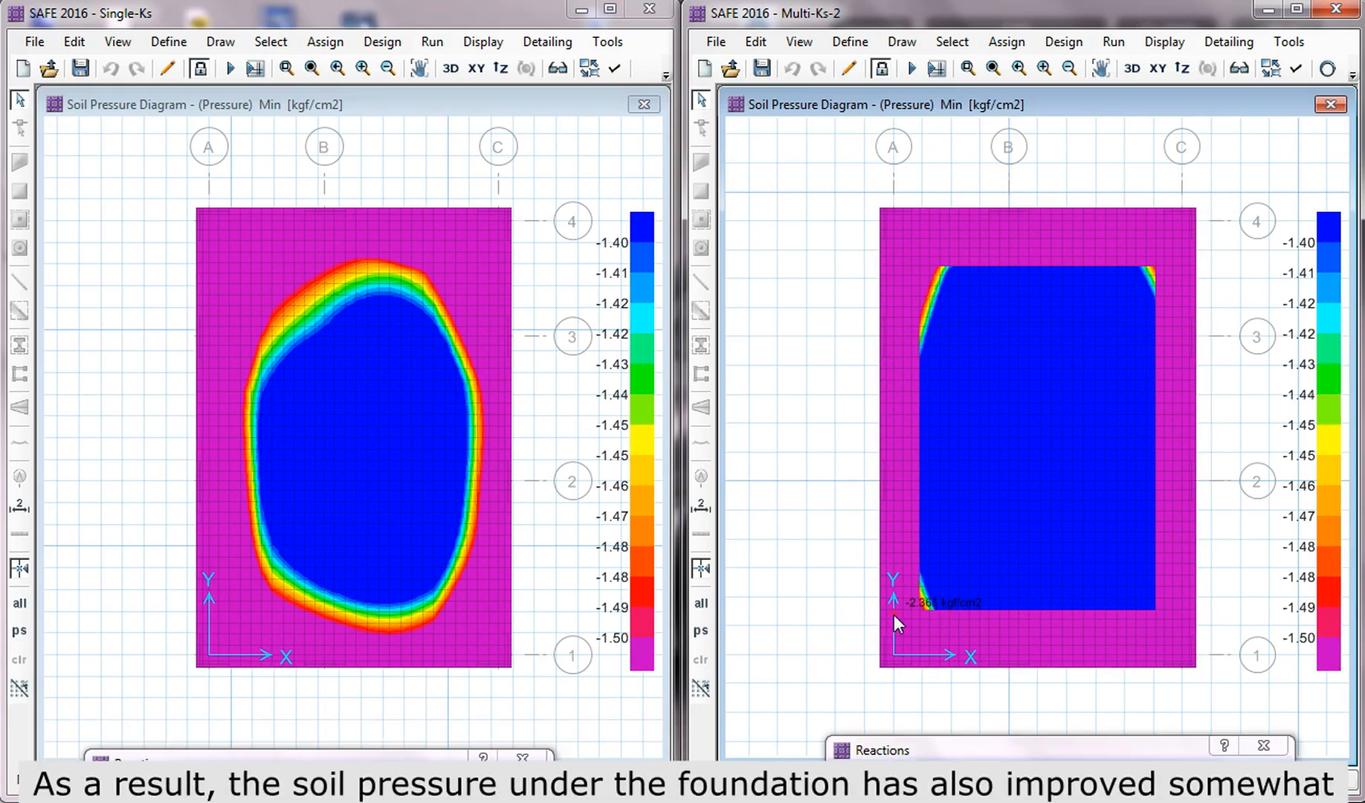
# Step: Close the reaction display settings of both the Single-Ks and Multi-Ks-2 models
pyautogui.moveTo(394, 771); pyautogui.dragTo(393, 129)
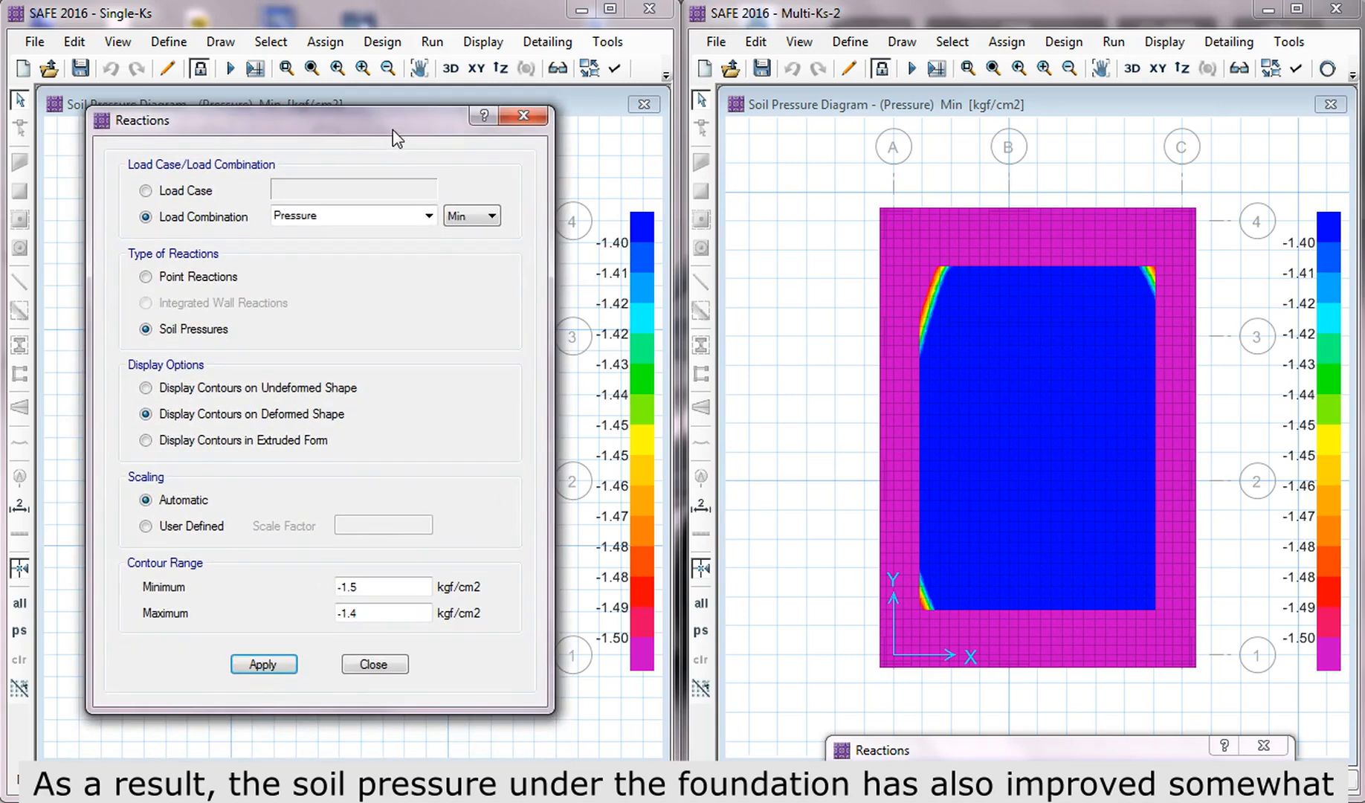
pyautogui.click(520, 117)
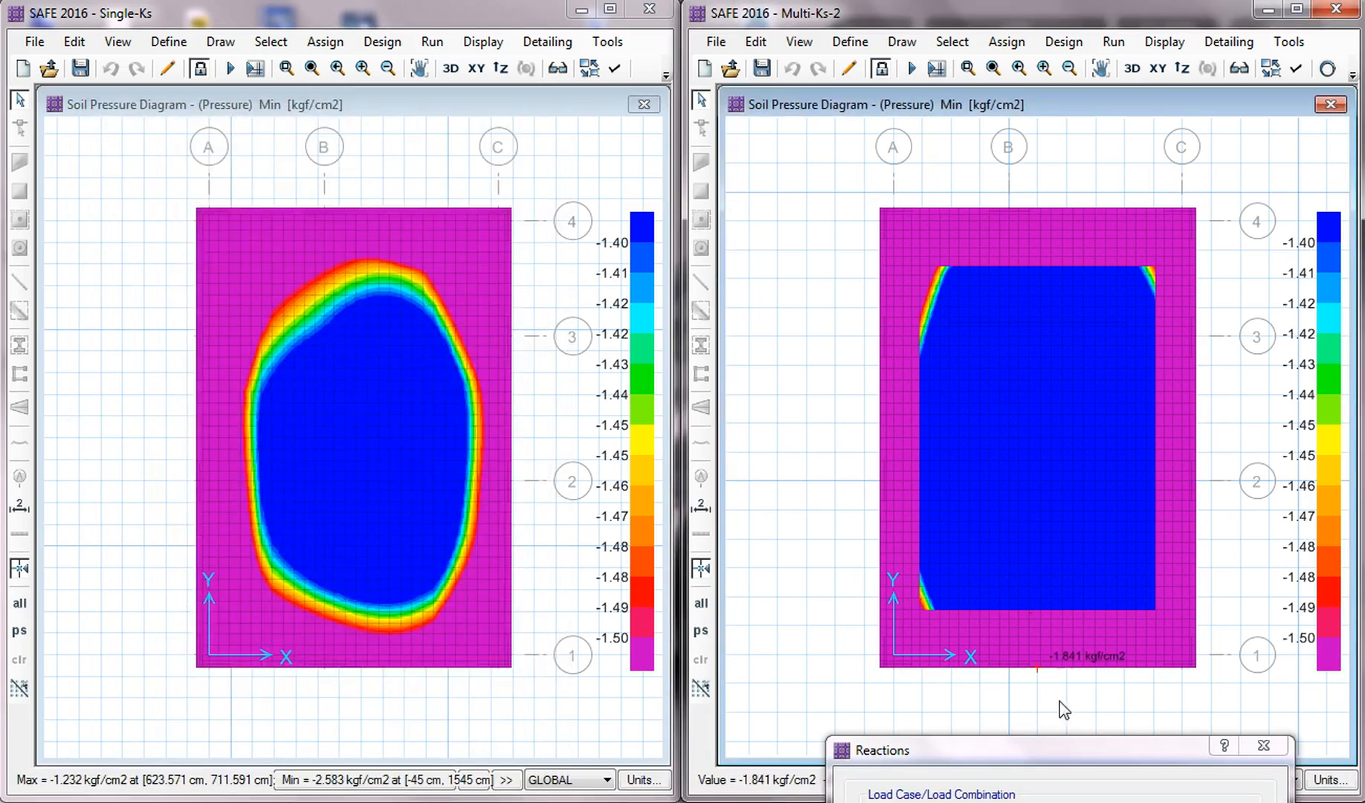
pyautogui.moveTo(1063, 750); pyautogui.dragTo(1072, 170)
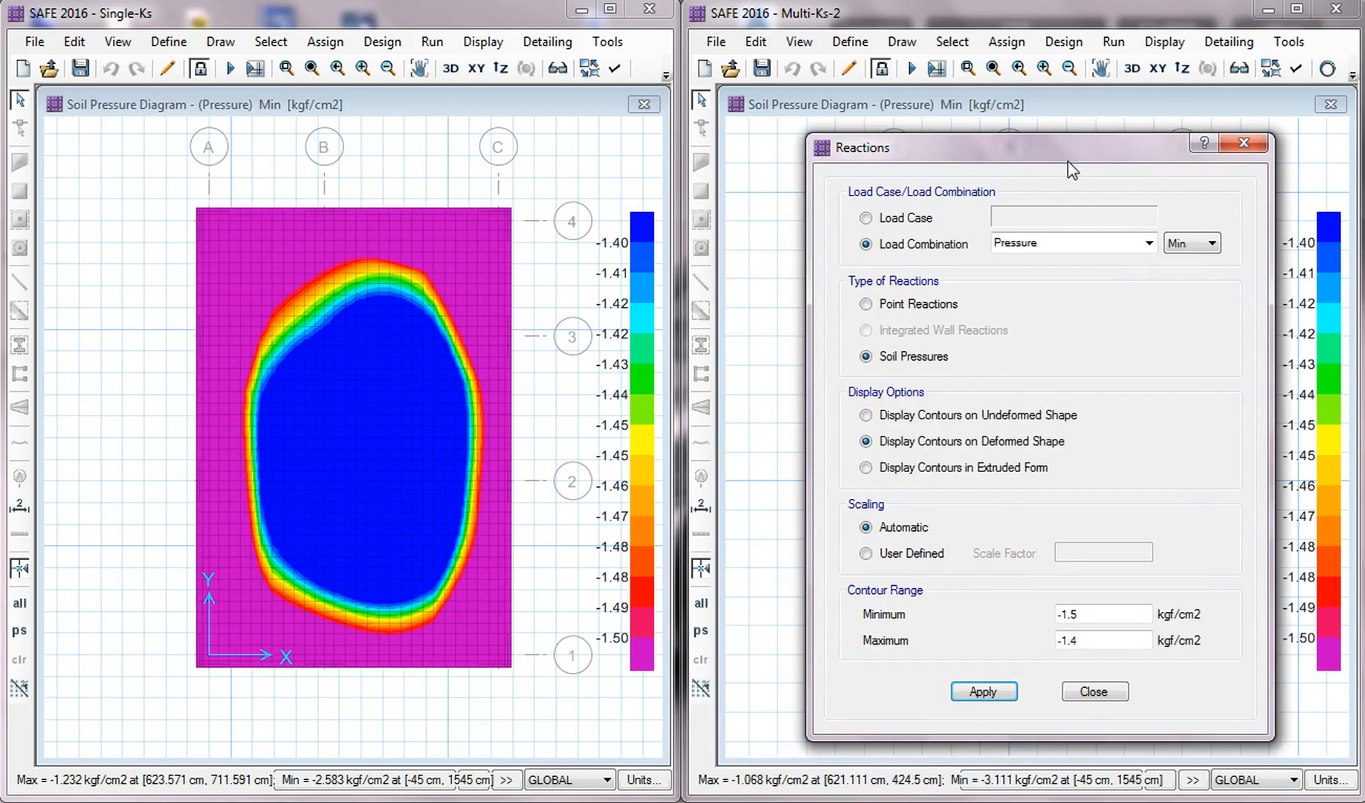
pyautogui.click(1250, 147)
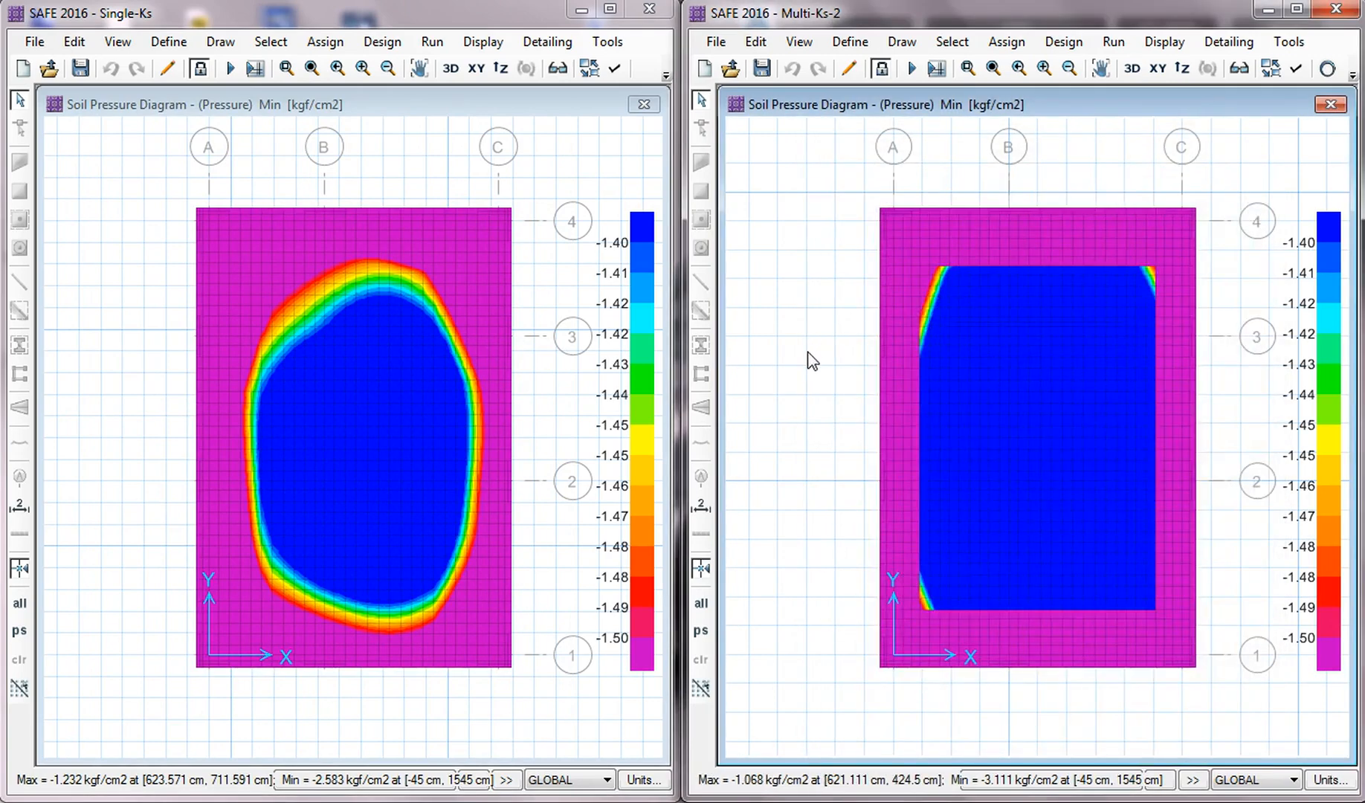
# Step: Display the Single-Ks model's deformed shape for the Deformation load combination
pyautogui.click(595, 106)
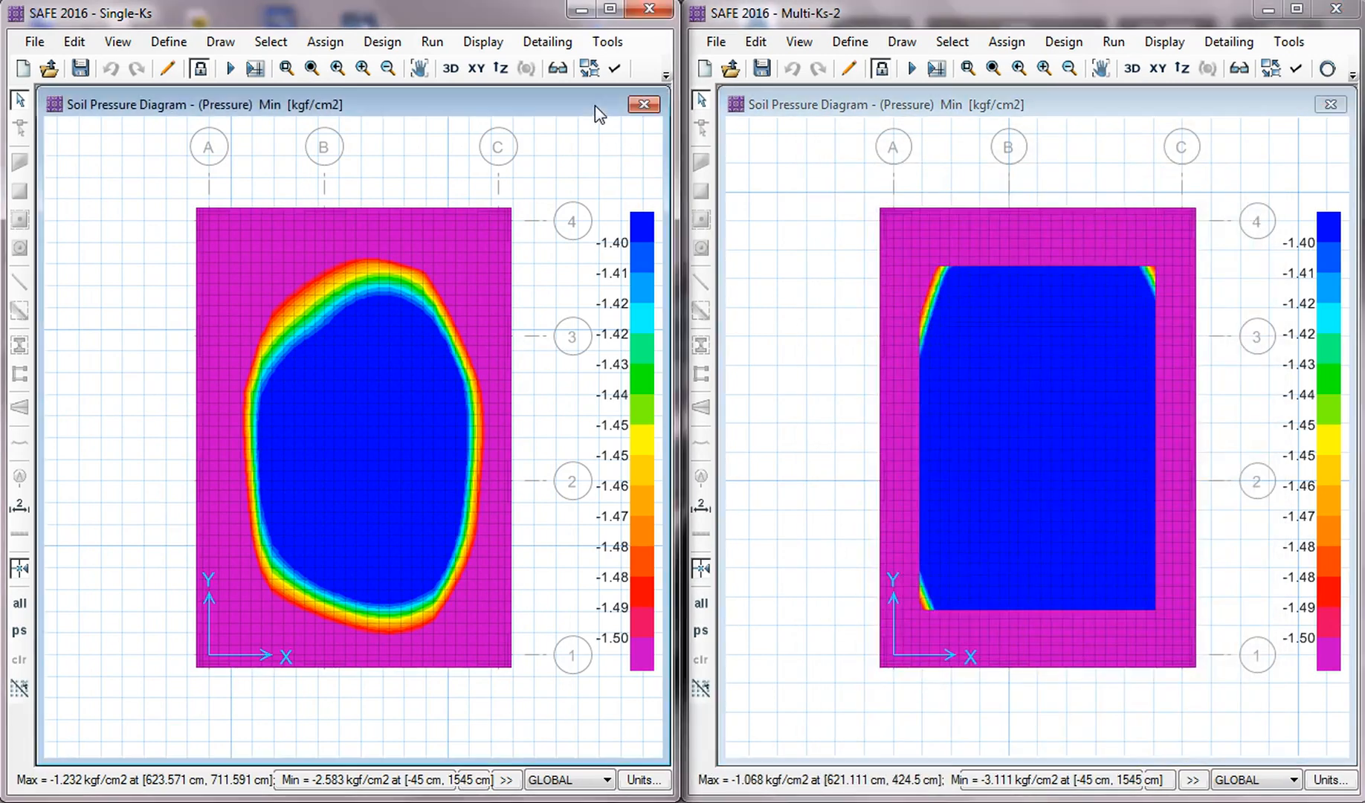
pyautogui.click(666, 72)
pyautogui.click(542, 99)
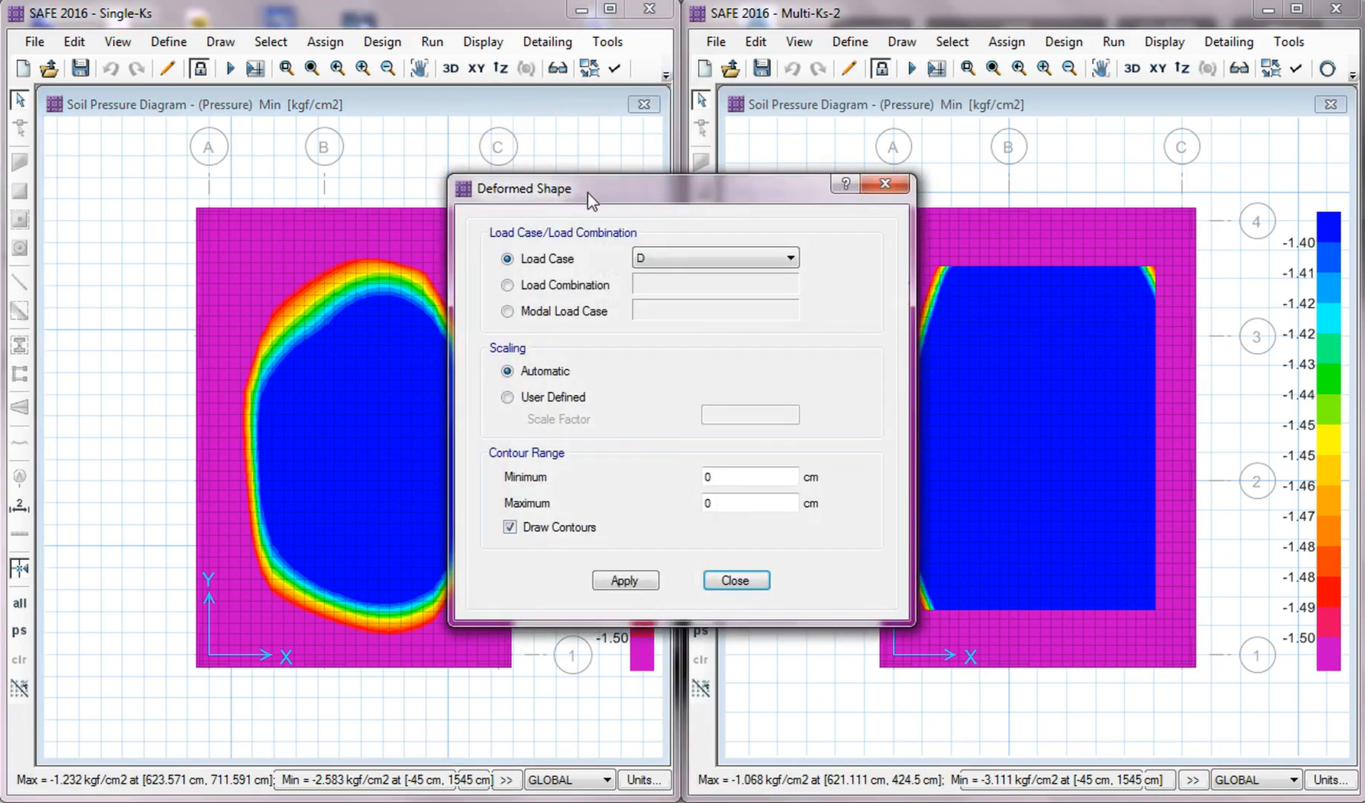
pyautogui.moveTo(673, 194); pyautogui.dragTo(341, 192)
pyautogui.click(277, 275)
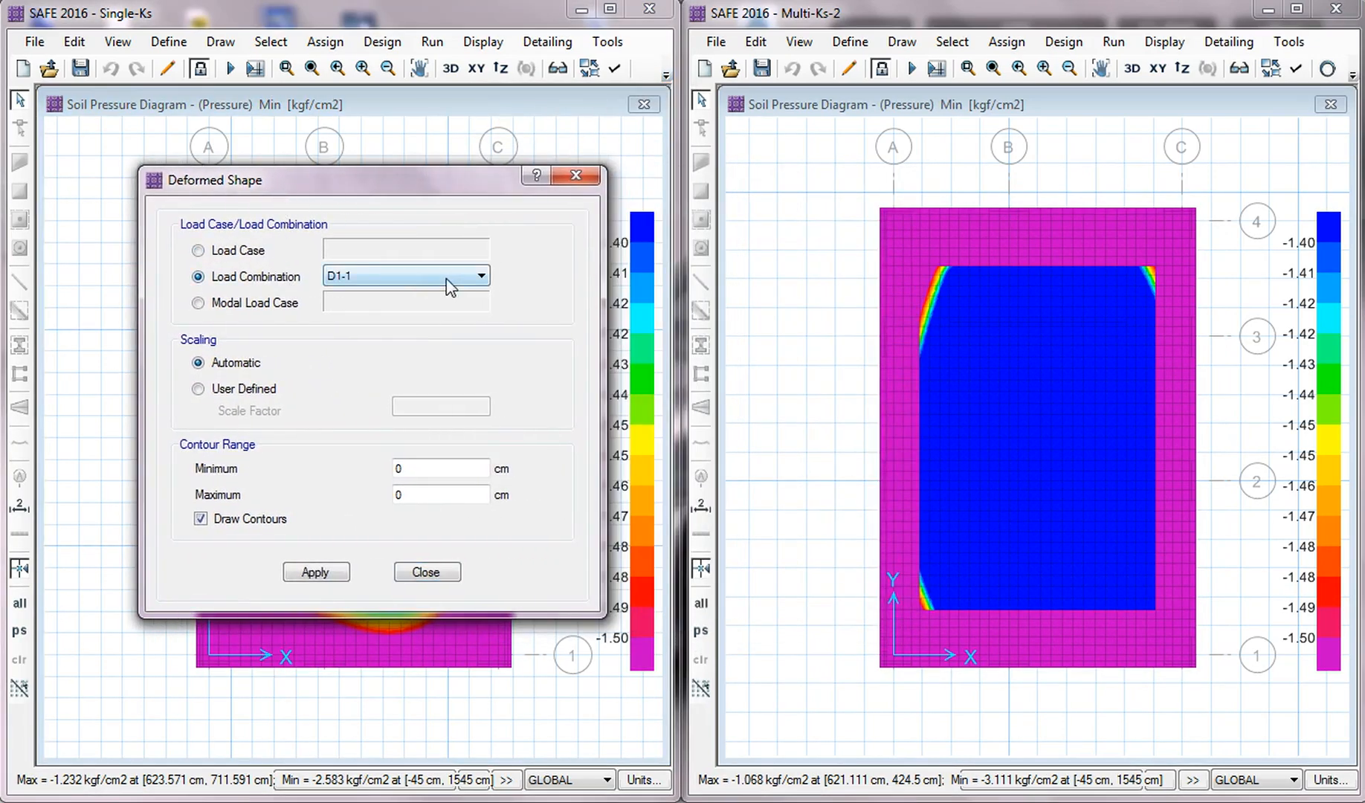
pyautogui.click(451, 277)
pyautogui.moveTo(482, 312); pyautogui.dragTo(483, 641)
pyautogui.click(384, 691)
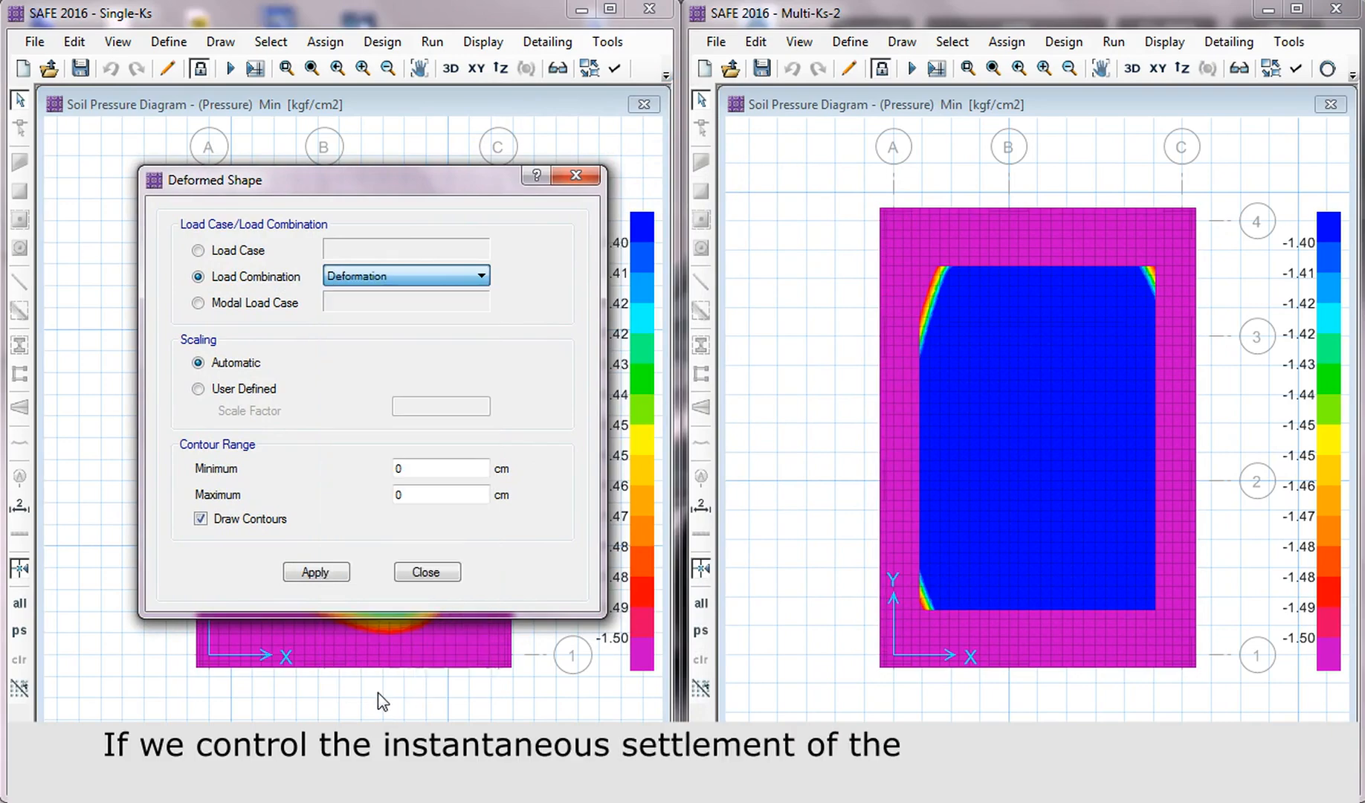
pyautogui.click(316, 573)
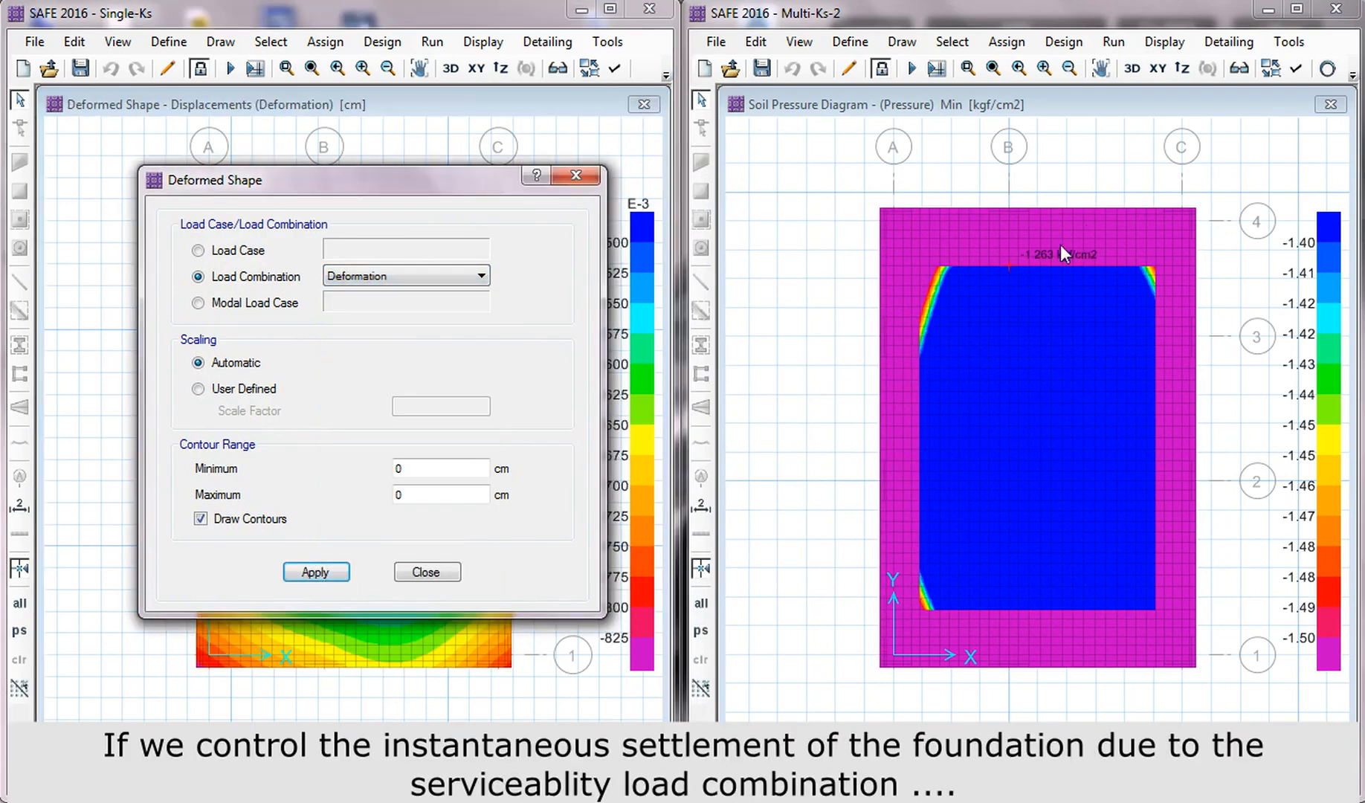
# Step: Display the Multi-Ks-2 model's deformed shape for the Deformation load combination
pyautogui.click(1352, 77)
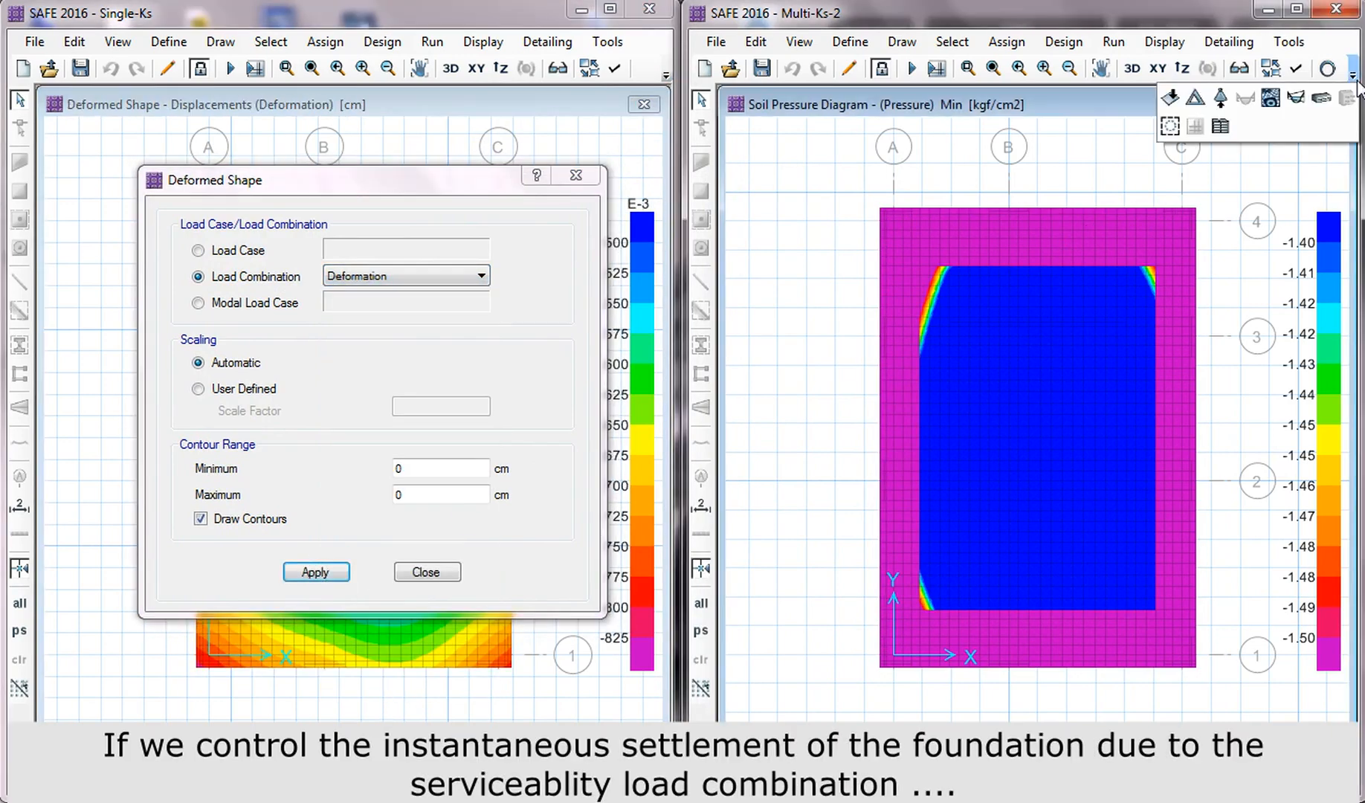
pyautogui.click(1218, 101)
pyautogui.click(585, 290)
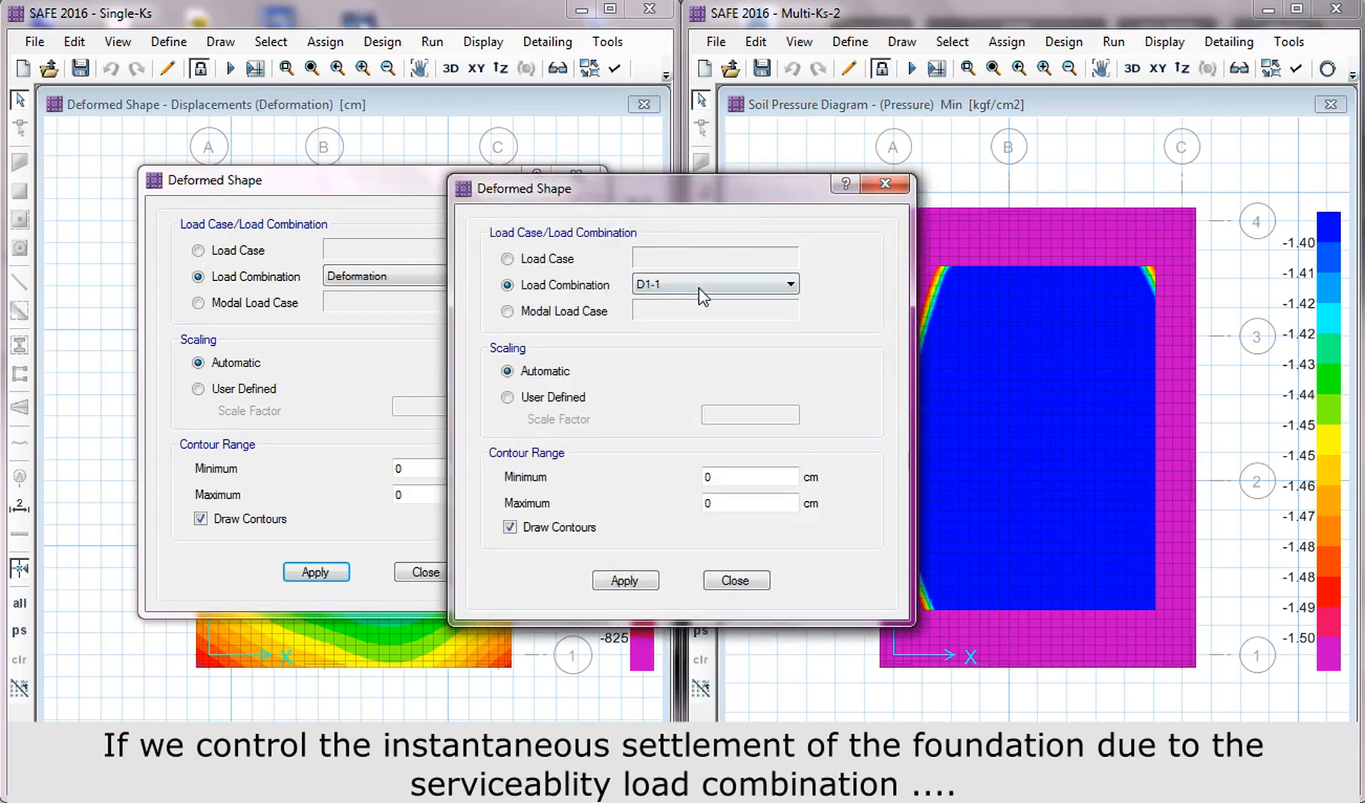
pyautogui.click(757, 287)
pyautogui.moveTo(790, 316); pyautogui.dragTo(789, 648)
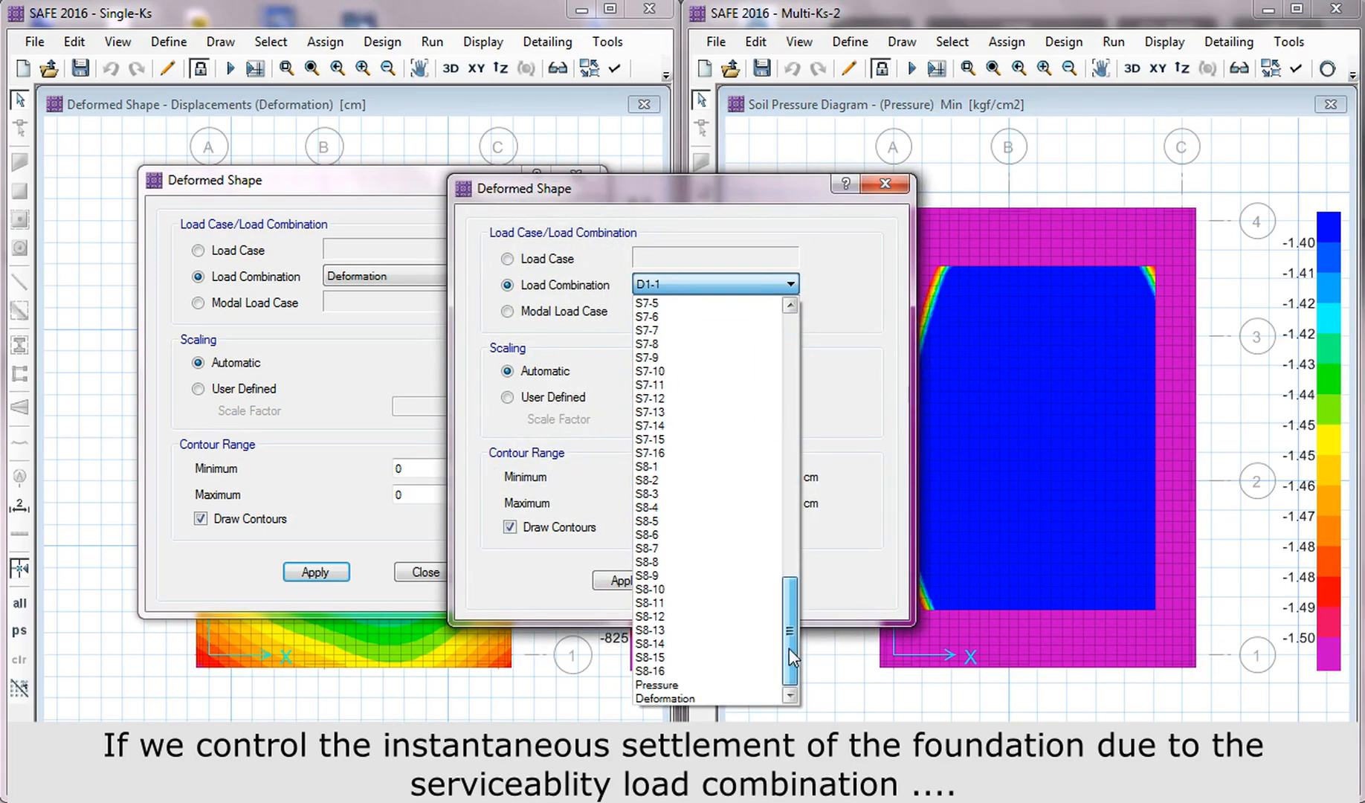
pyautogui.click(670, 697)
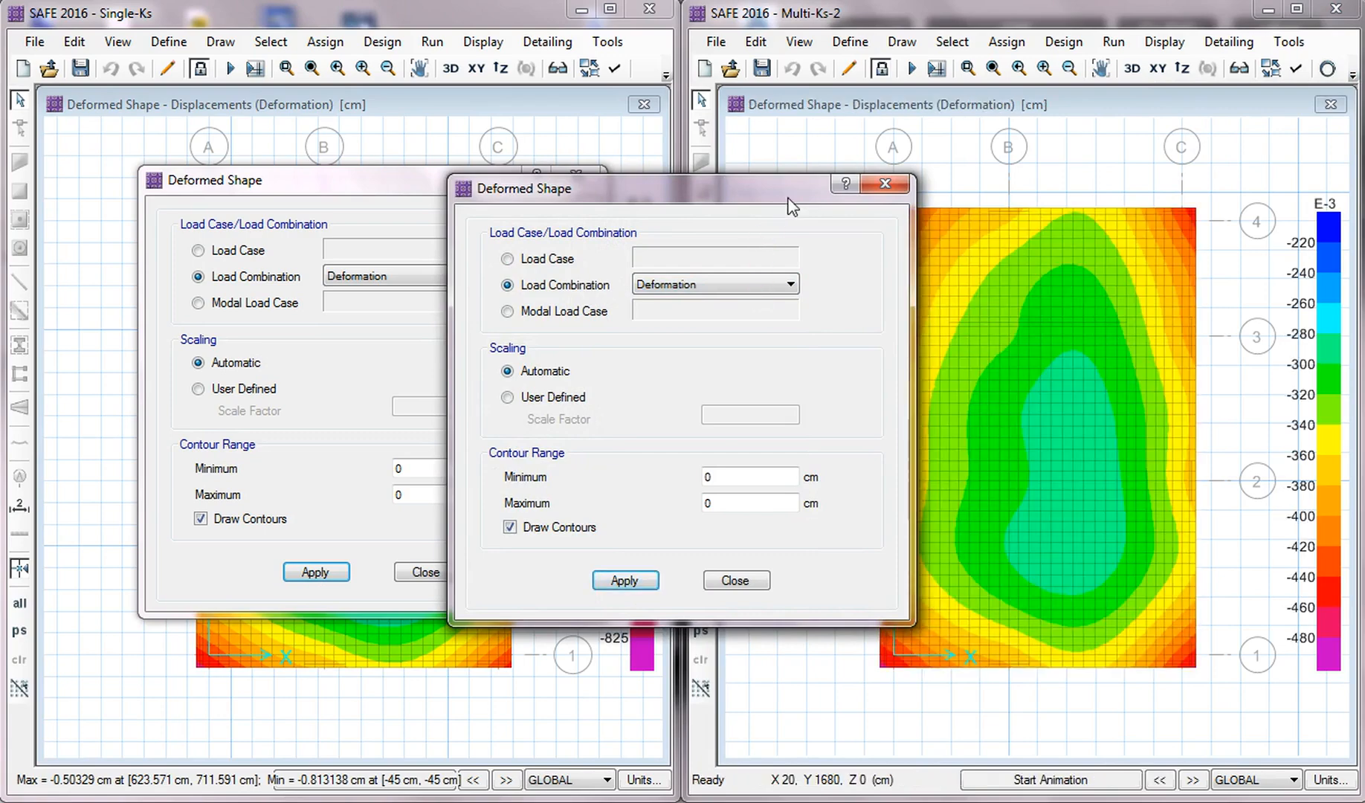
# Step: Close the deformed shape settings of both models and compare the settlement contours of the two foundations
pyautogui.moveTo(786, 195); pyautogui.dragTo(1150, 714)
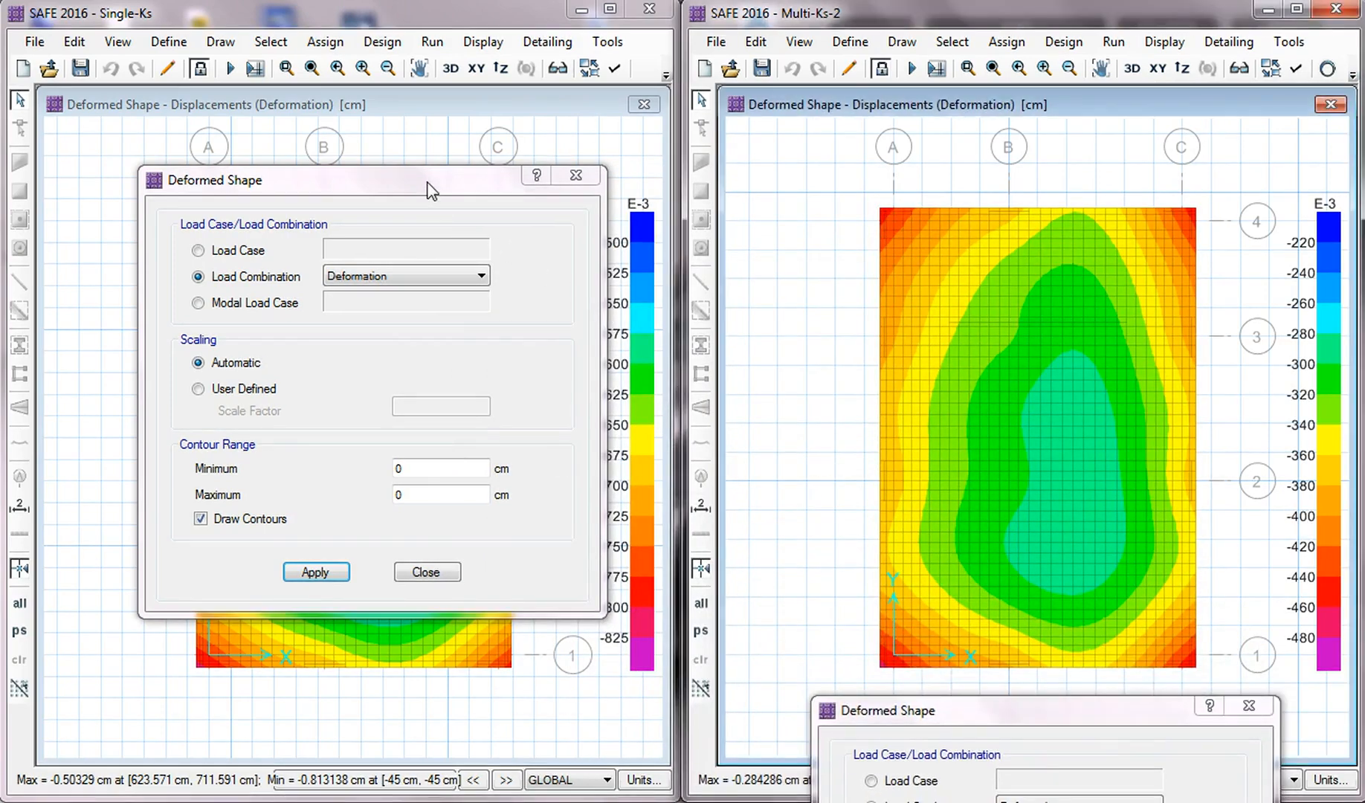
pyautogui.moveTo(429, 185); pyautogui.dragTo(392, 138)
pyautogui.click(536, 137)
pyautogui.click(876, 408)
pyautogui.click(1250, 705)
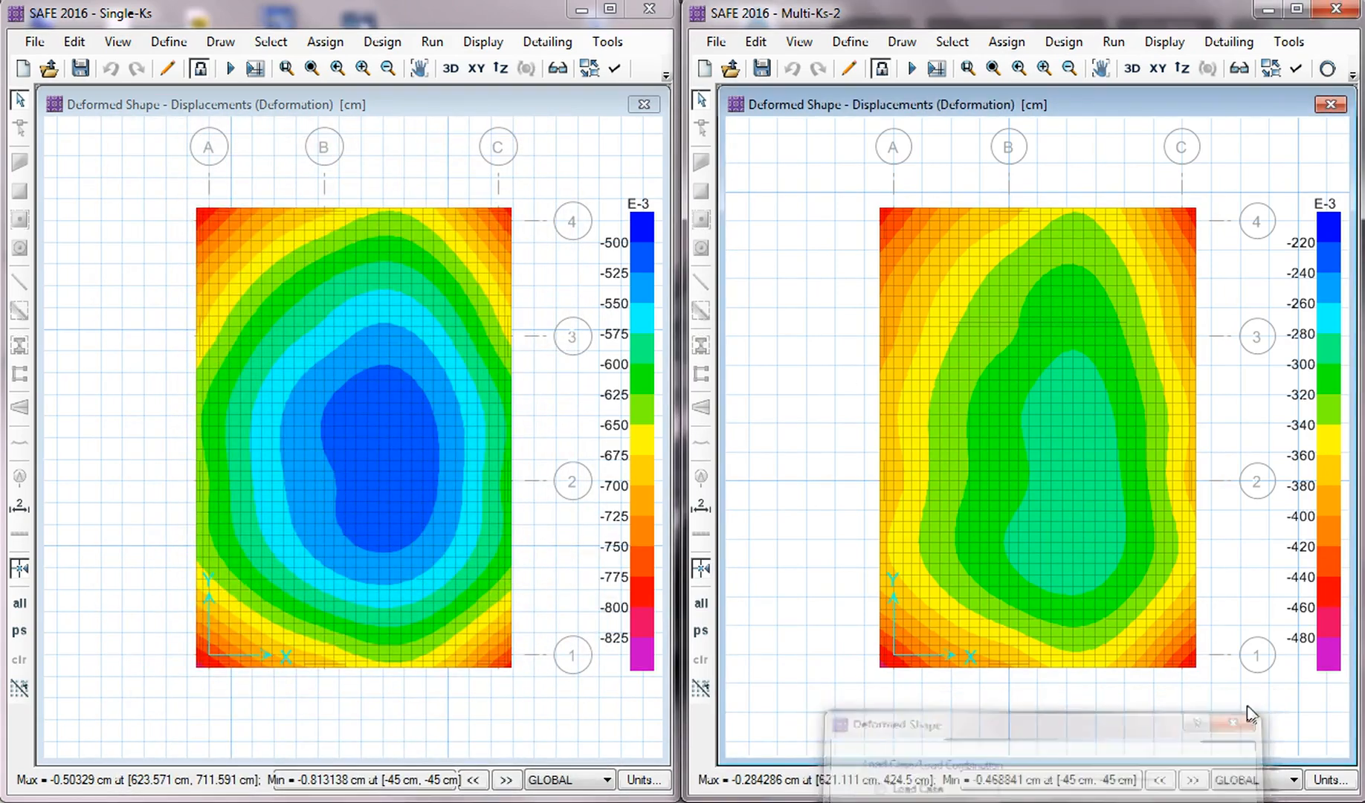
pyautogui.click(381, 488)
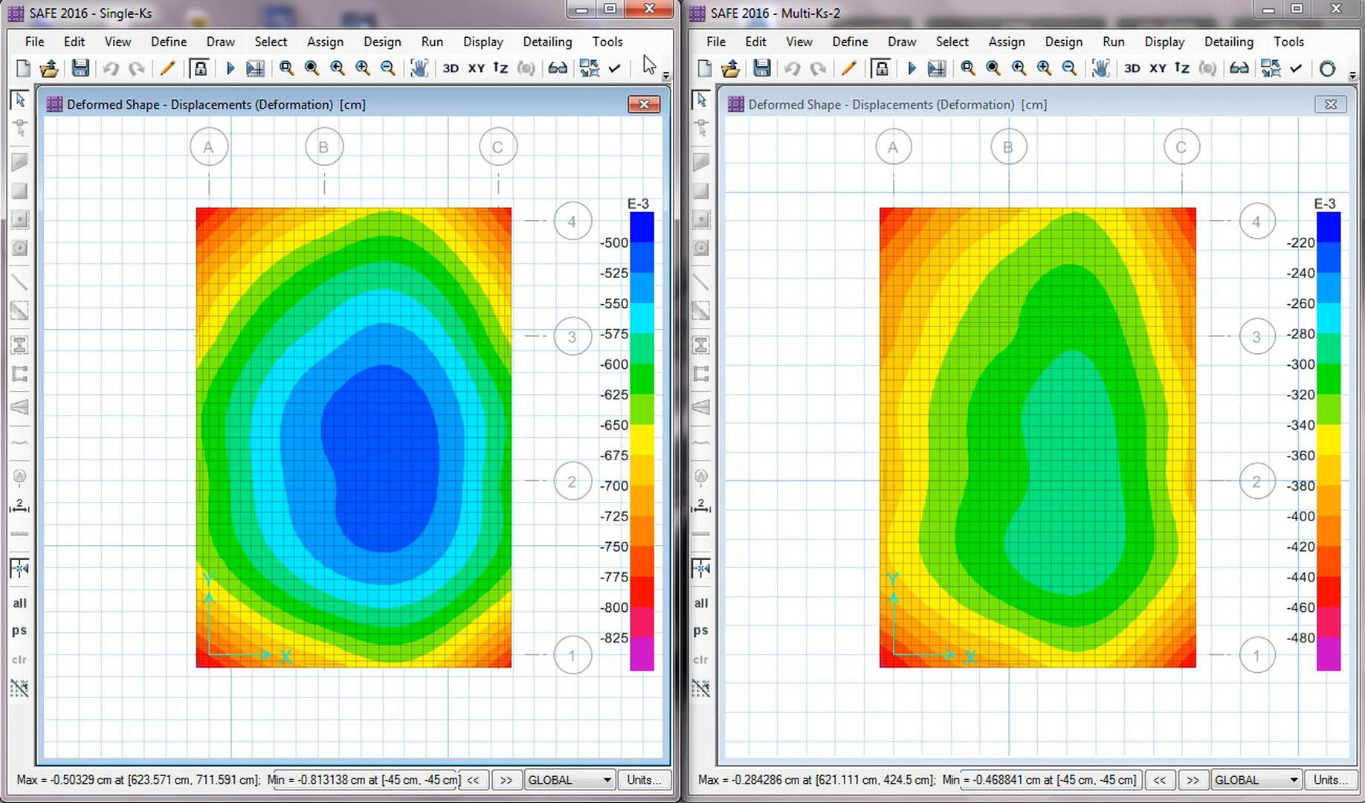
# Step: Display the Single-Ks strip-based enveloping flexural reinforcement with the existing slab design settings
pyautogui.click(666, 73)
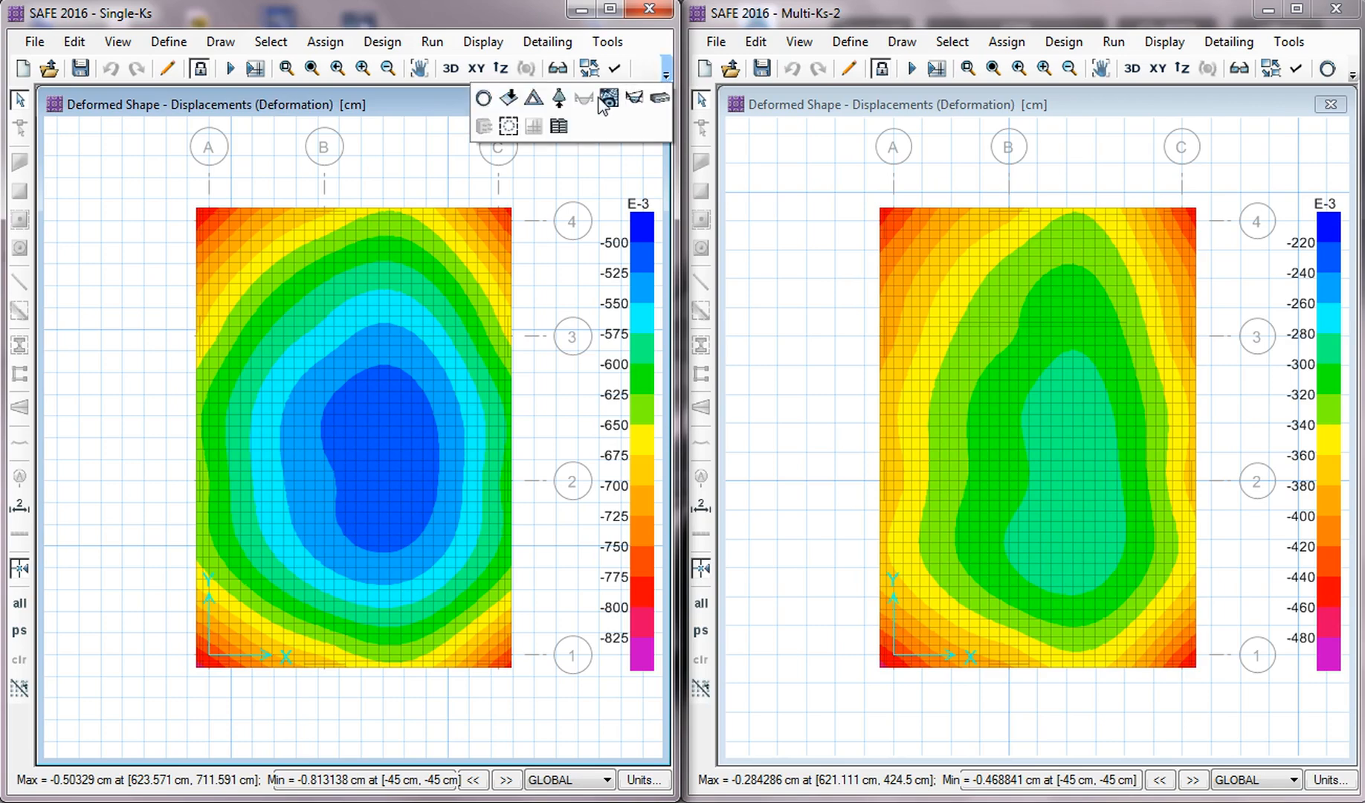
pyautogui.click(659, 99)
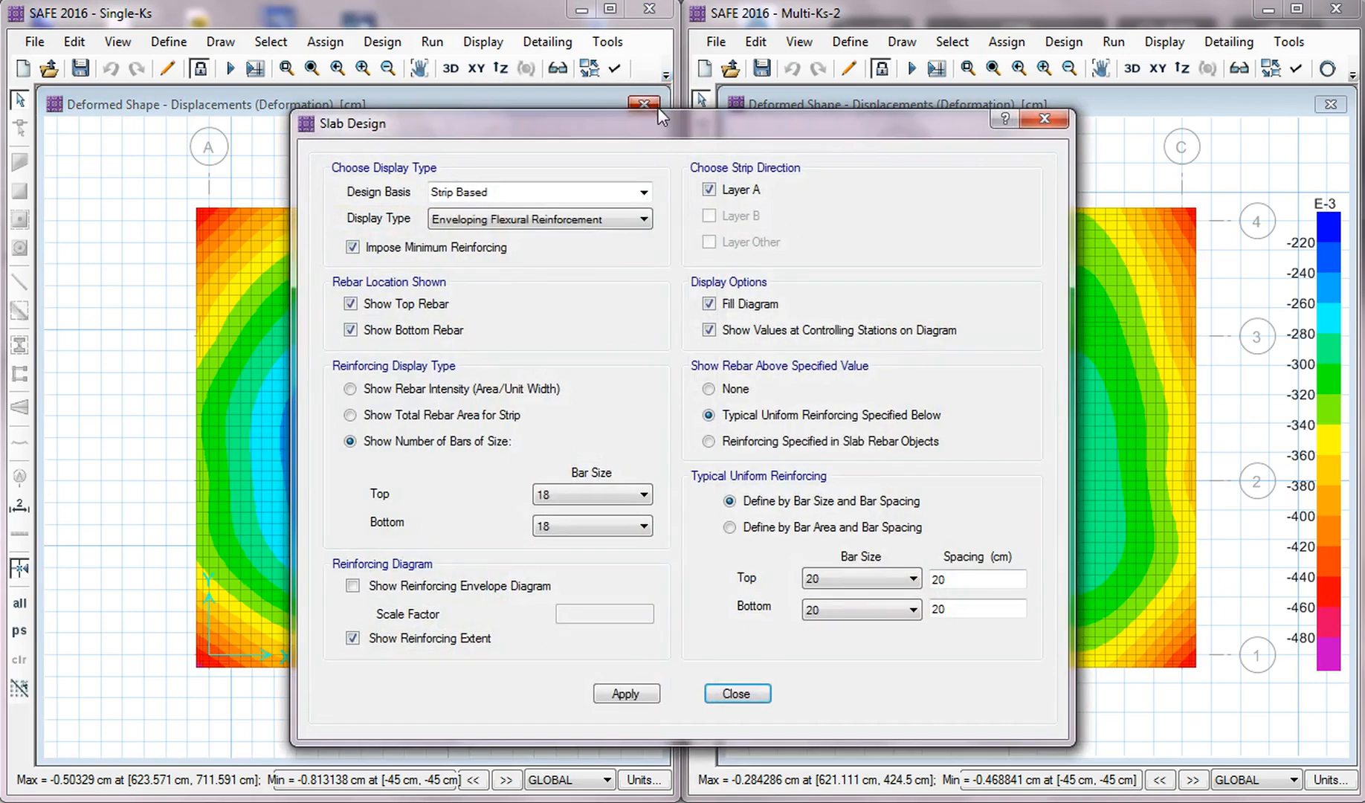
pyautogui.moveTo(646, 142); pyautogui.dragTo(374, 126)
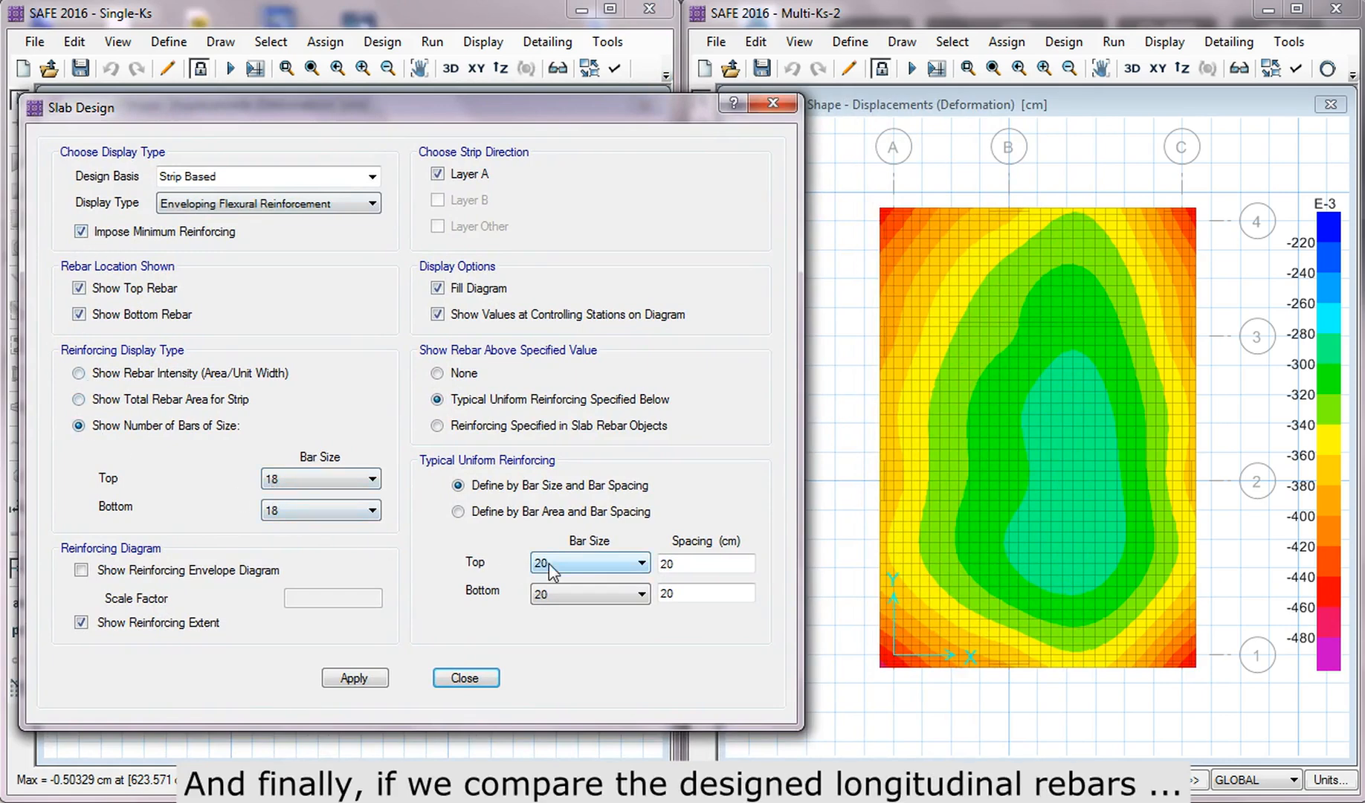
pyautogui.click(355, 679)
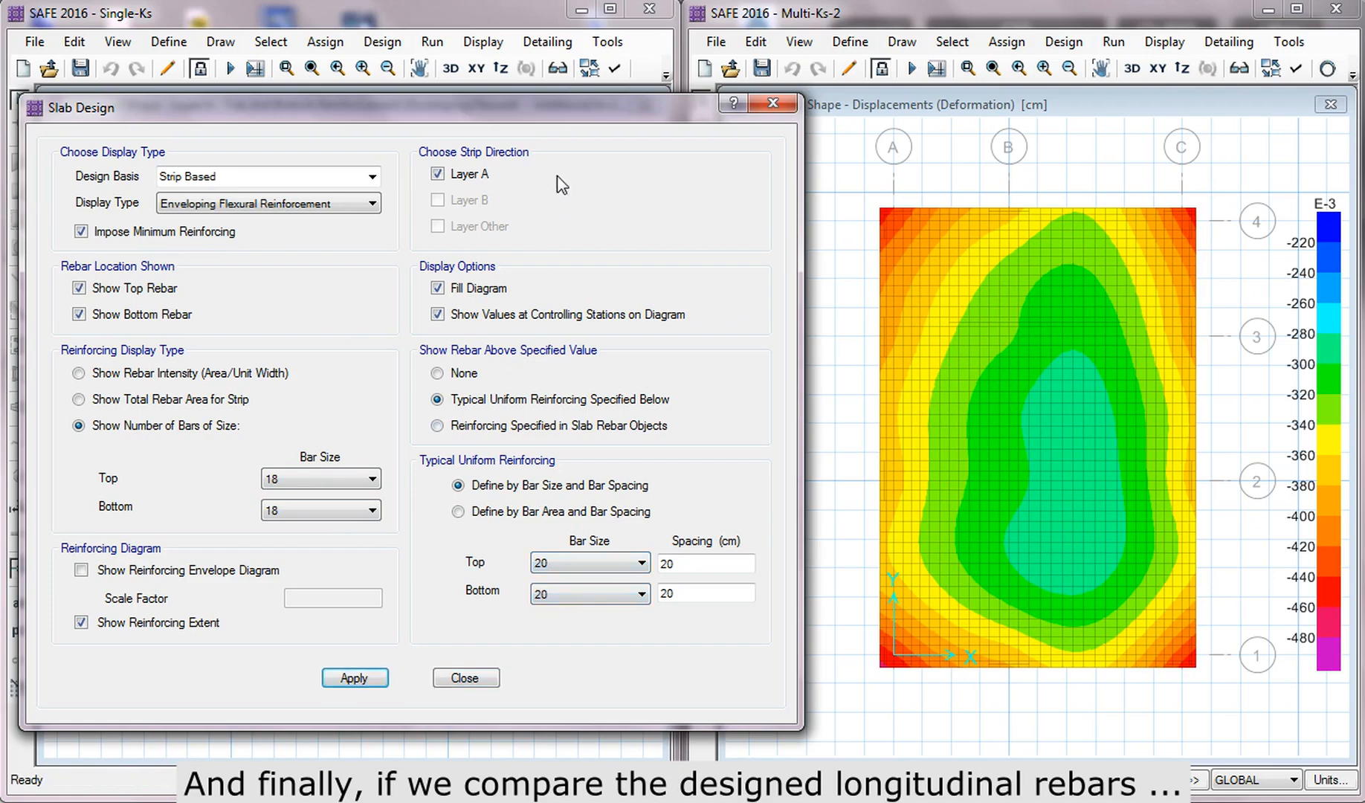
# Step: Display the Multi-Ks-2 model's strip-based enveloping flexural reinforcement for Layer A with the existing slab design settings
pyautogui.moveTo(563, 112); pyautogui.dragTo(441, 119)
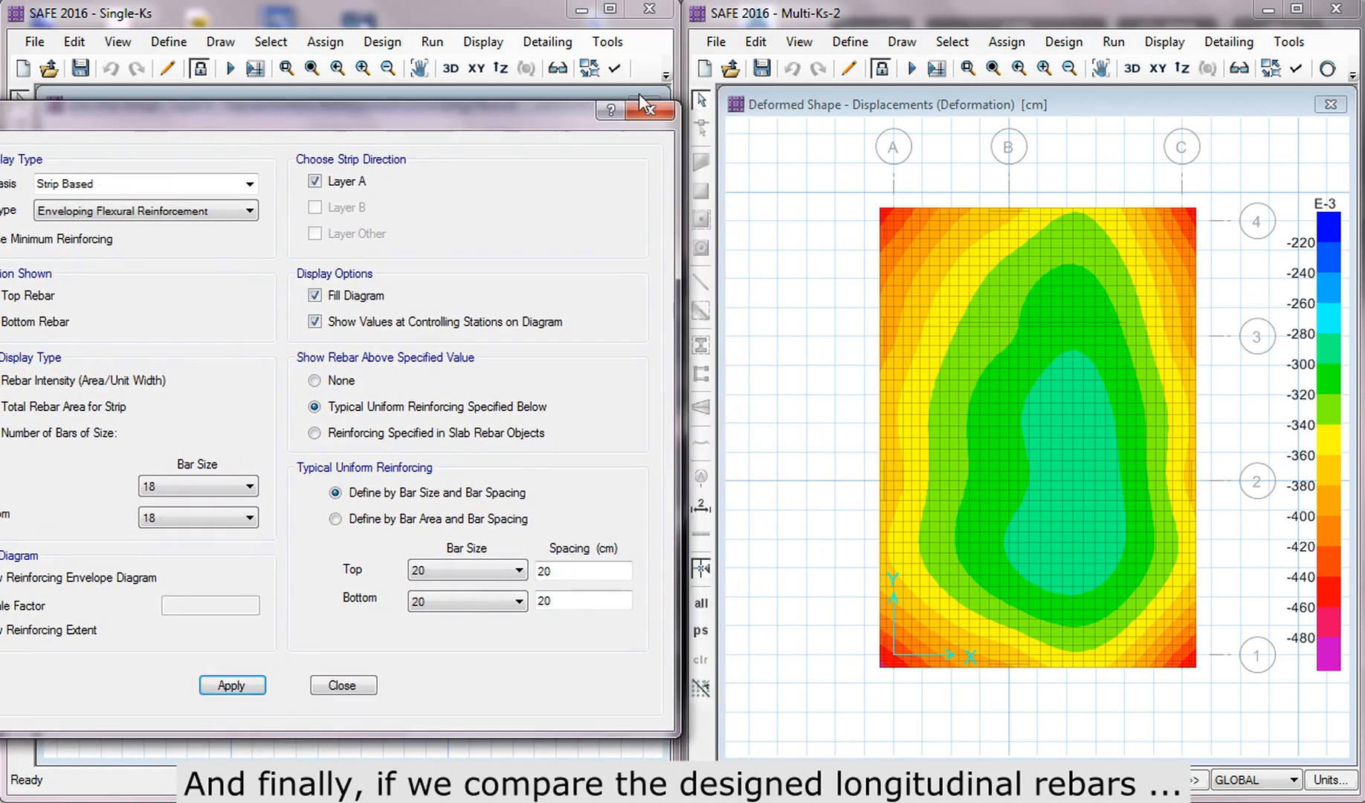
pyautogui.click(1353, 74)
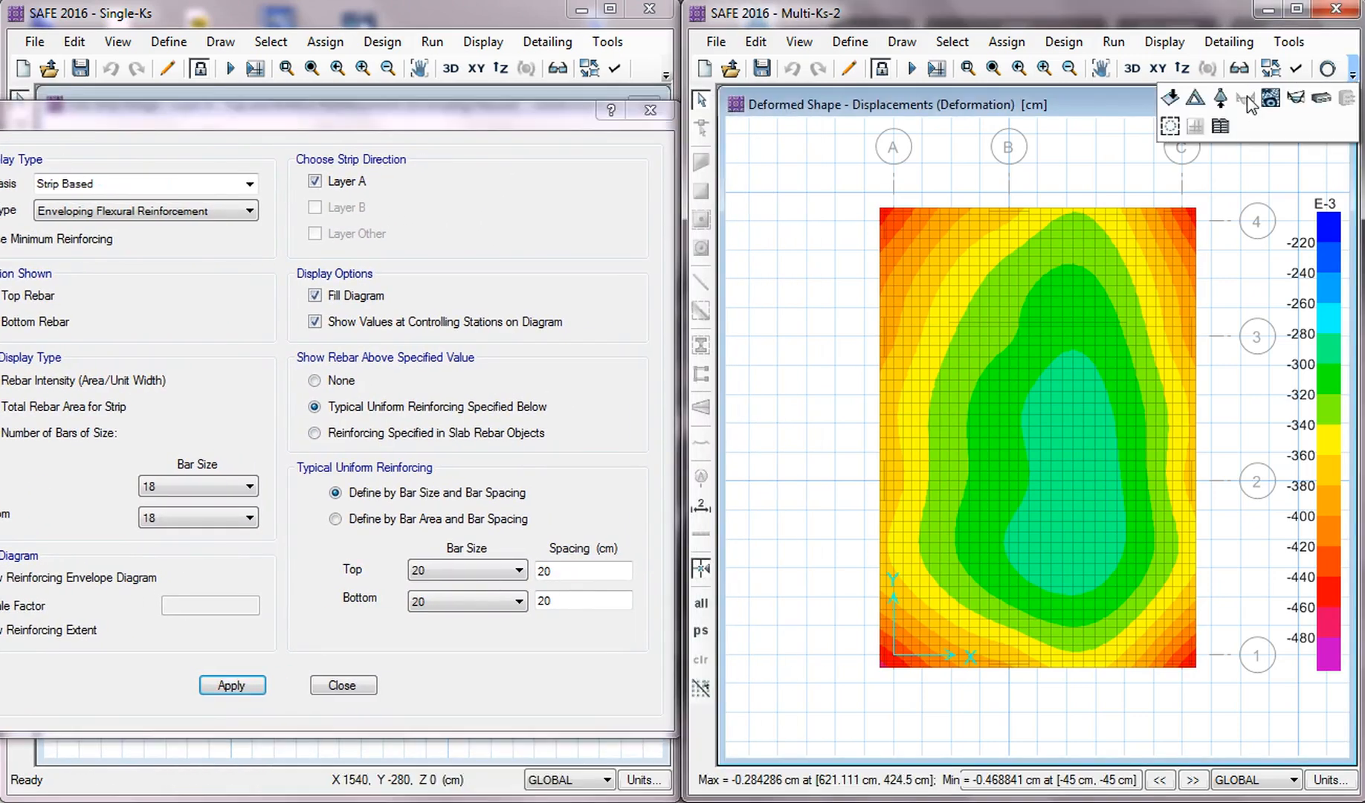
pyautogui.click(1322, 98)
pyautogui.moveTo(735, 133); pyautogui.dragTo(1136, 120)
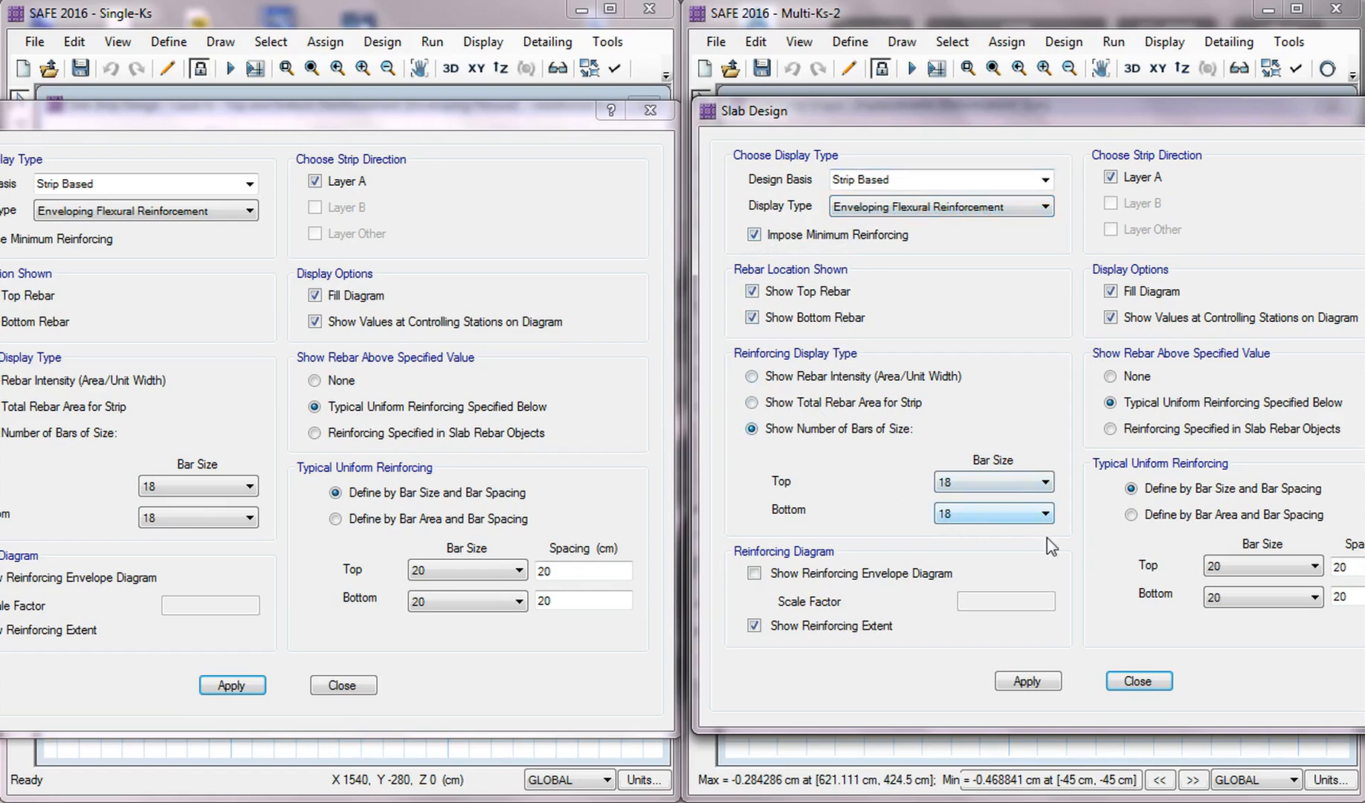
pyautogui.moveTo(1138, 126); pyautogui.dragTo(1090, 127)
pyautogui.click(980, 680)
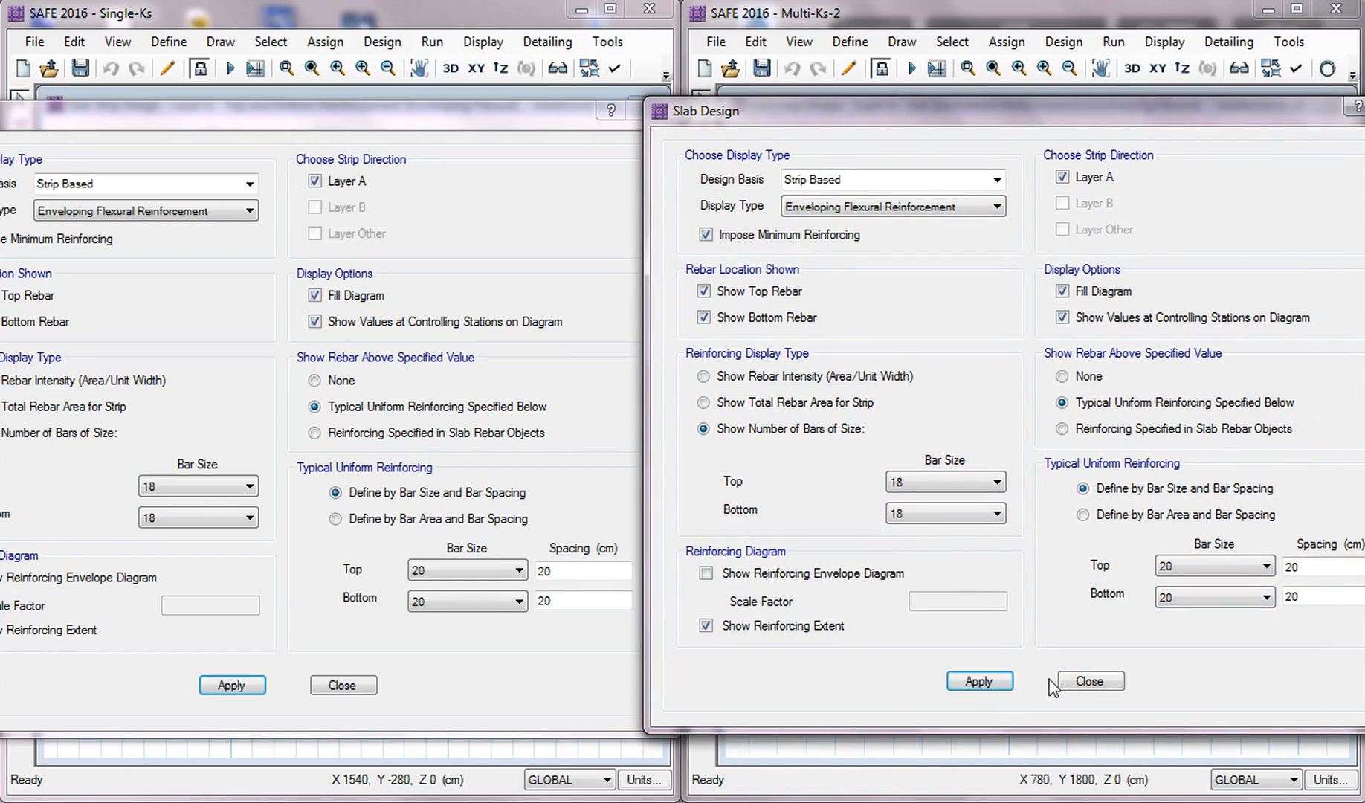
# Step: Close the slab design settings of both models and compare the top and bottom strip reinforcement of the two foundations
pyautogui.click(1090, 682)
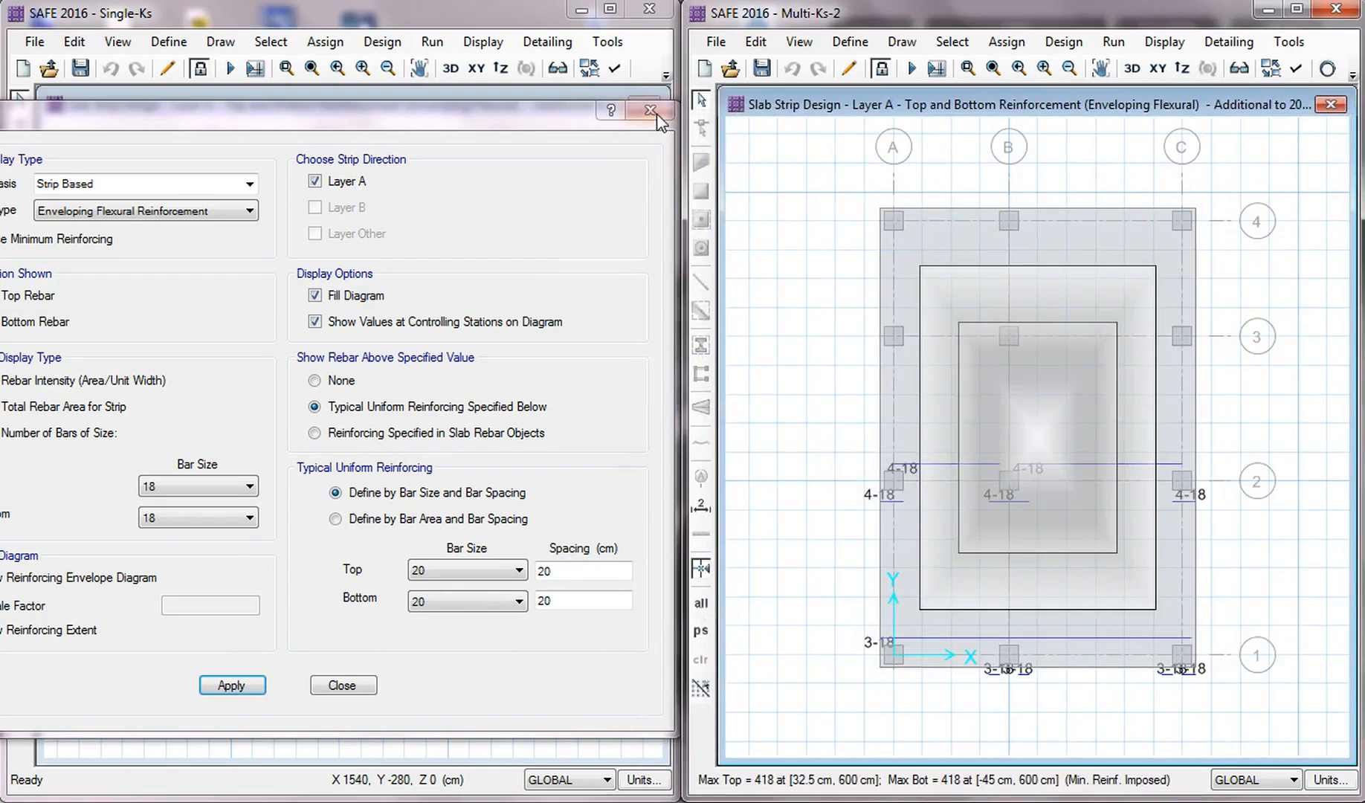
pyautogui.click(632, 110)
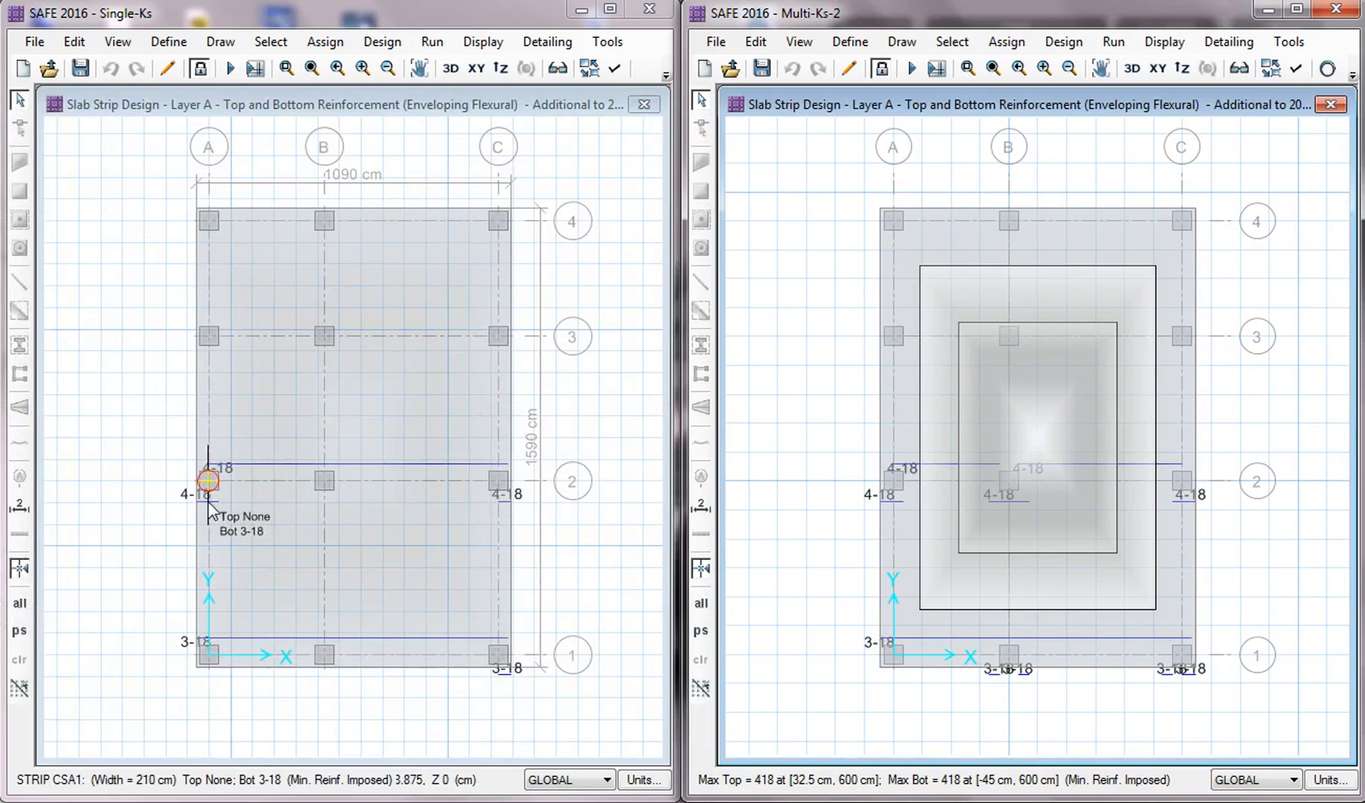
pyautogui.moveTo(221, 485)
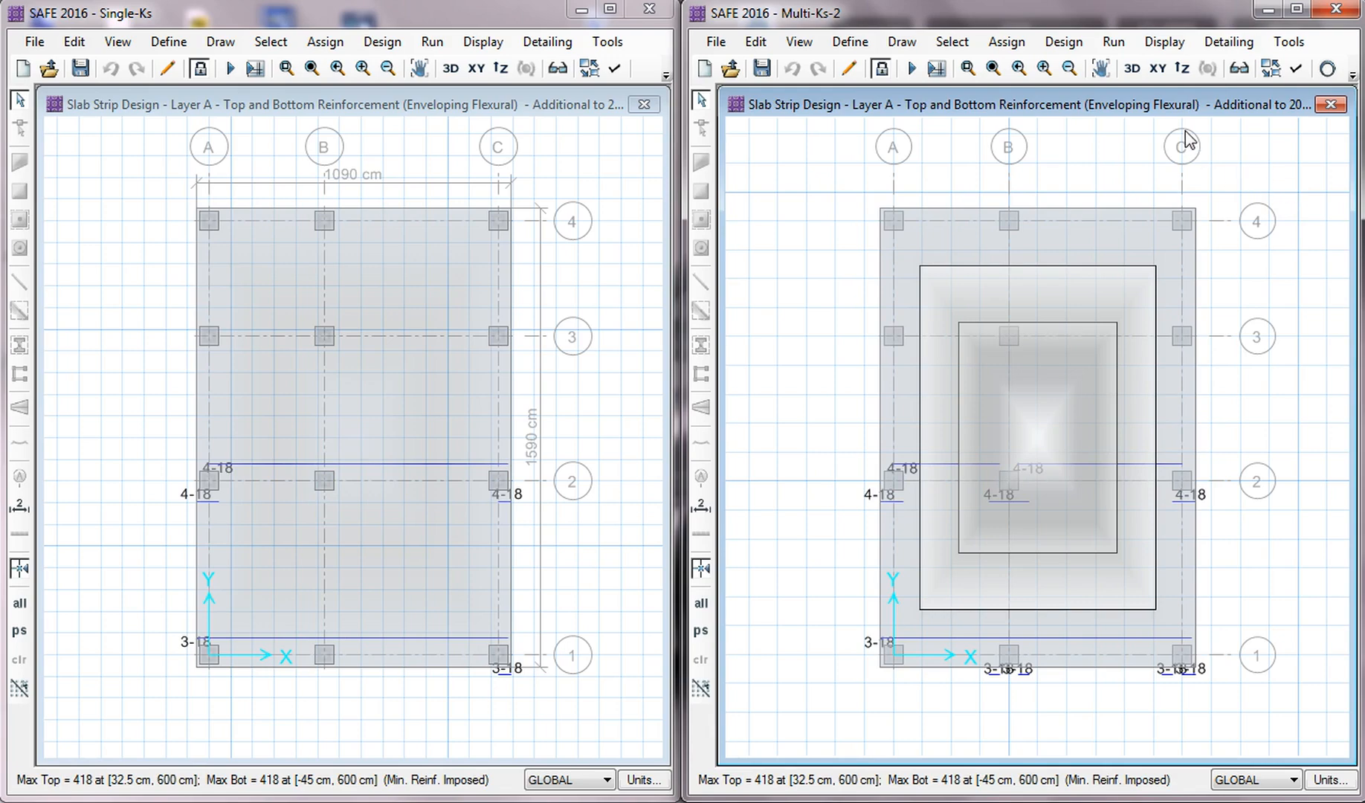
# Step: Return both the Multi-Ks-2 and Single-Ks models from the reinforcement display to the undeformed plan view
pyautogui.click(1331, 104)
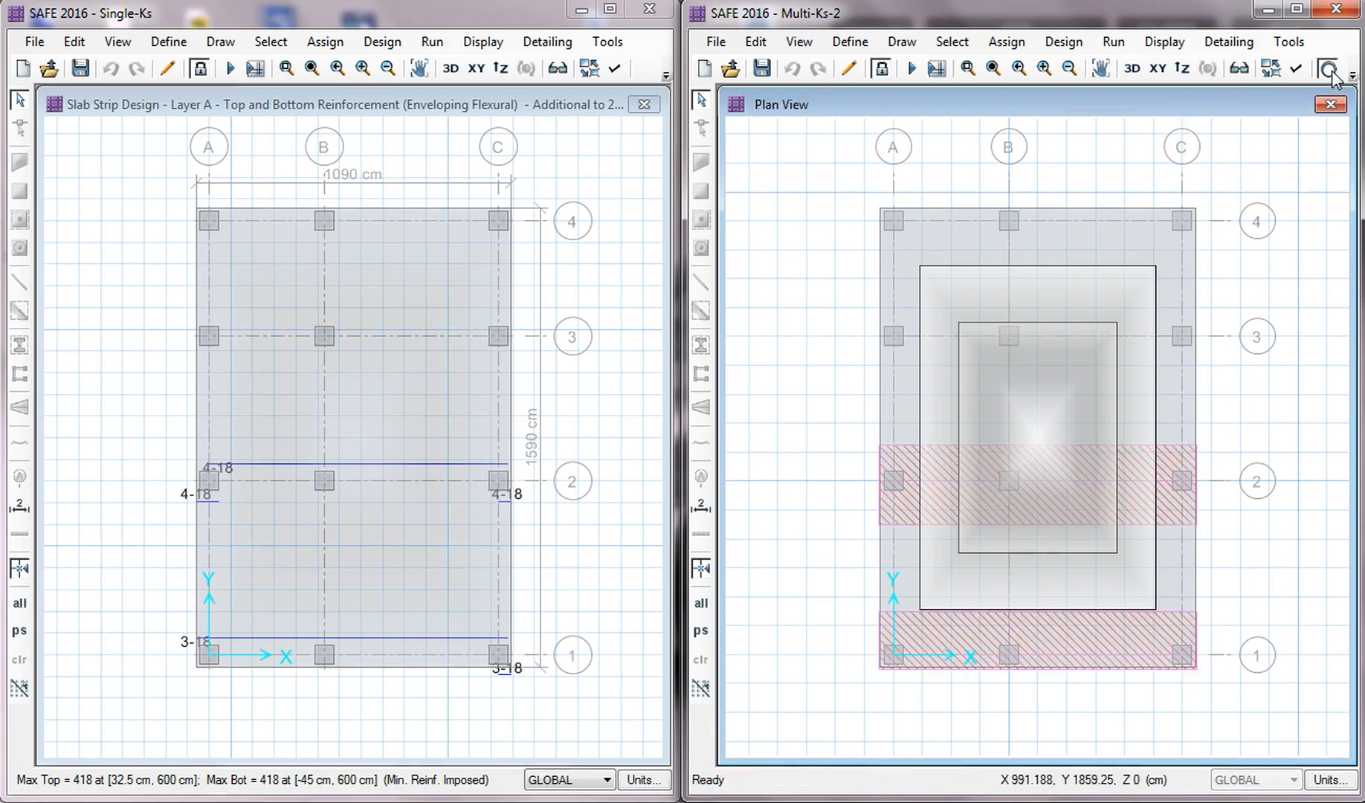
pyautogui.click(550, 124)
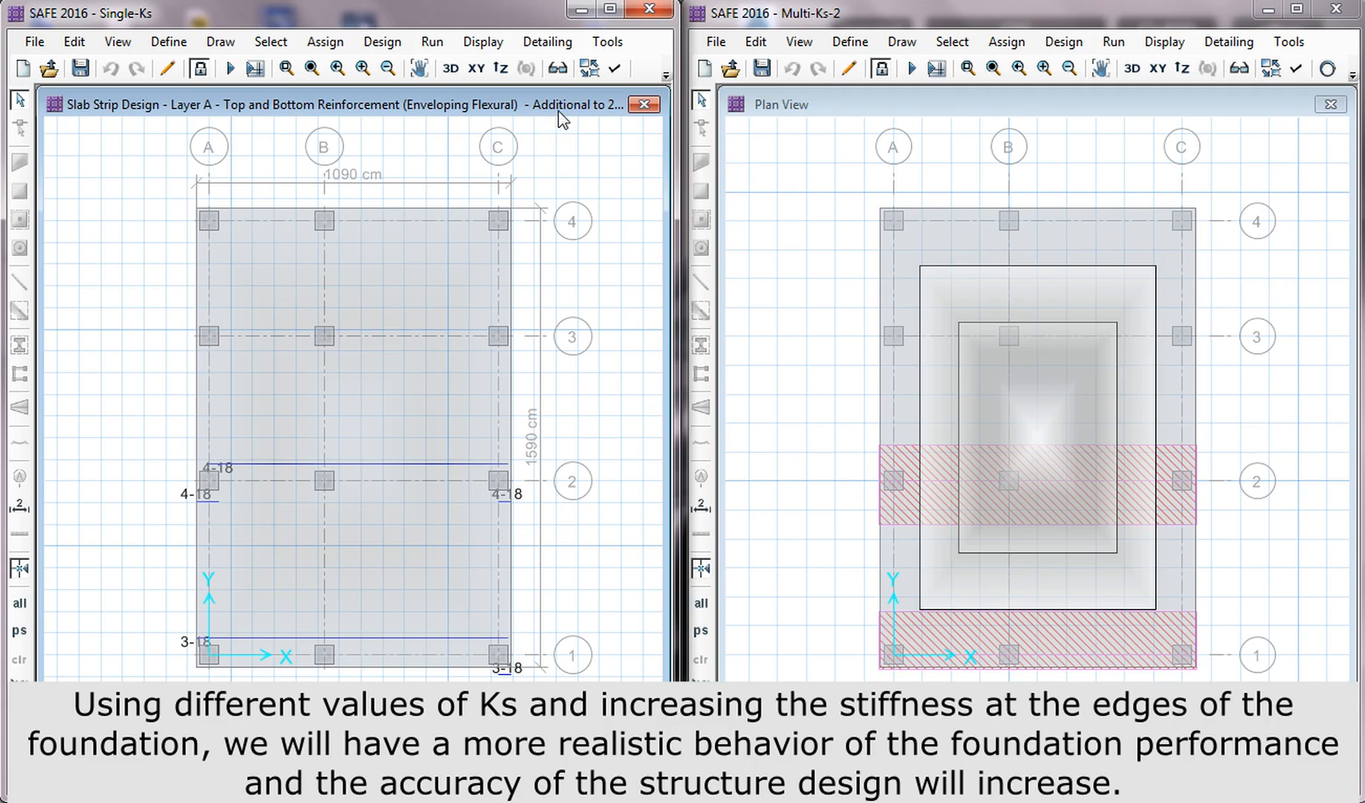
pyautogui.click(667, 74)
pyautogui.click(666, 74)
pyautogui.click(666, 73)
pyautogui.click(506, 123)
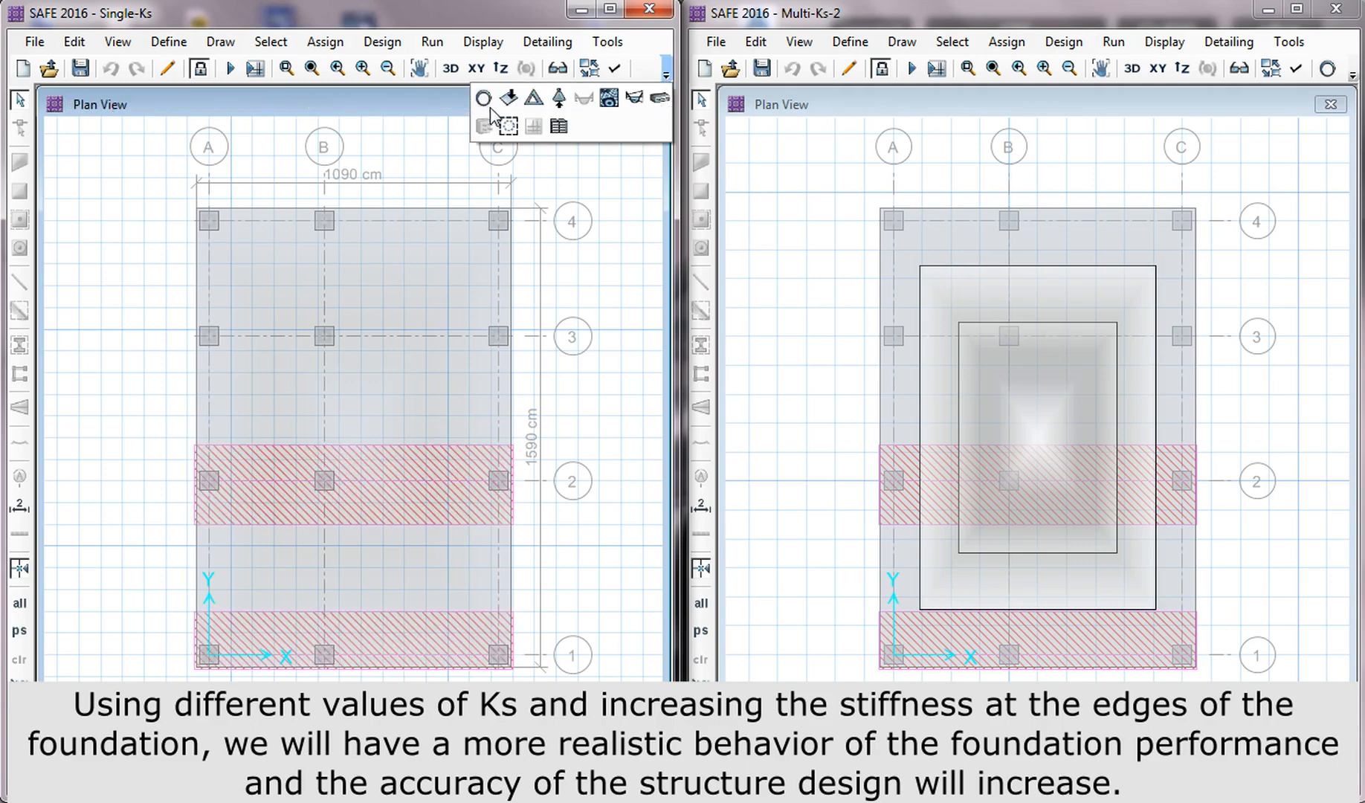
# Step: Hide the design strip widths in the plan views of both the Single-Ks and Multi-Ks-2 models
pyautogui.click(615, 68)
pyautogui.click(579, 413)
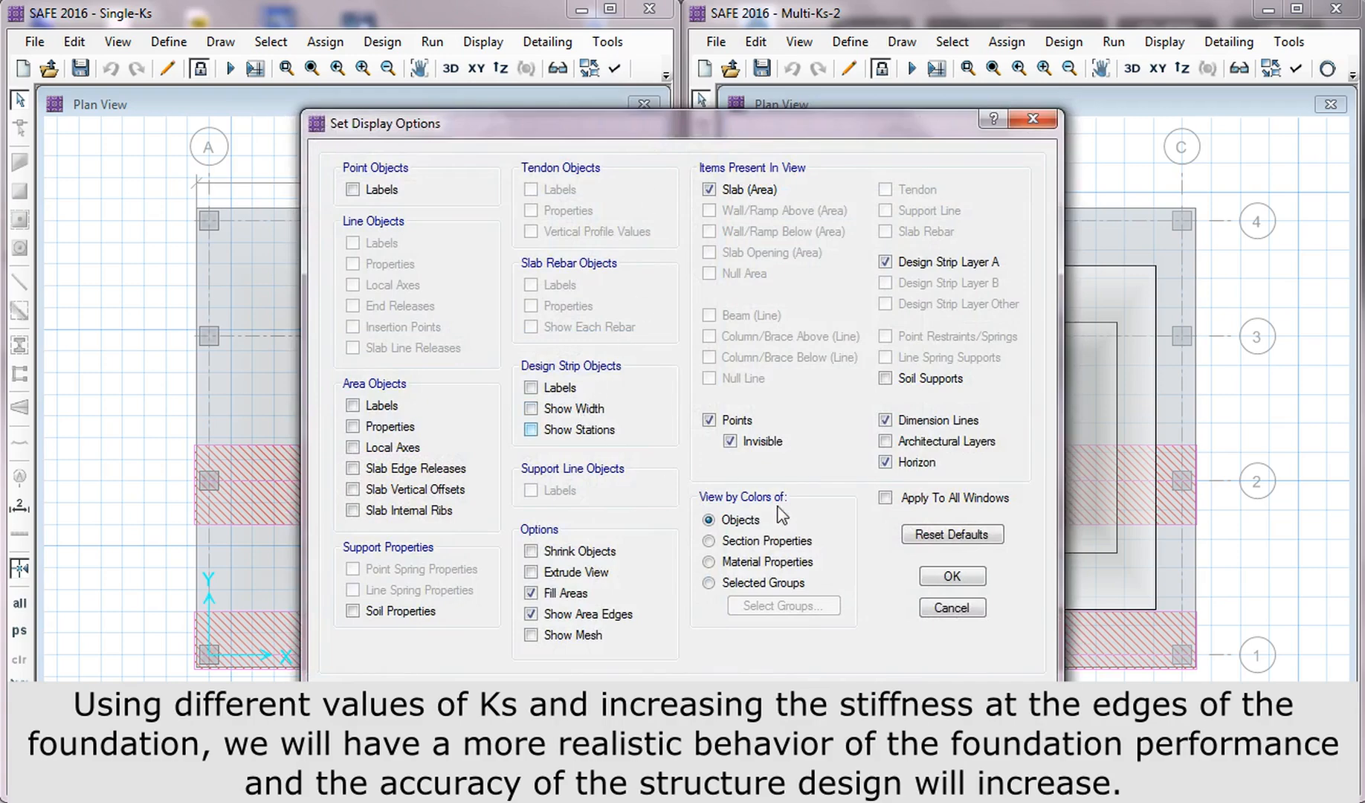
pyautogui.click(939, 579)
pyautogui.click(1248, 166)
pyautogui.click(1297, 69)
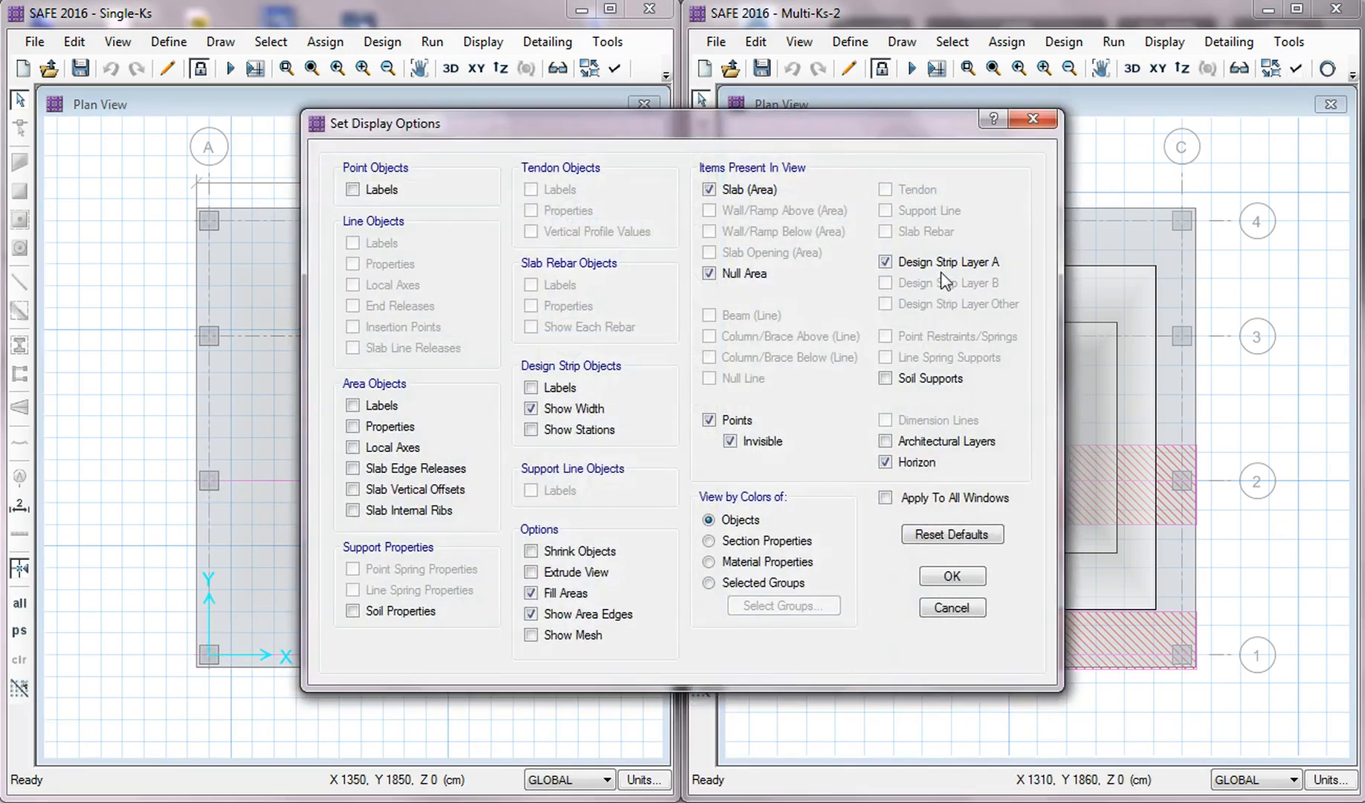
pyautogui.click(580, 409)
pyautogui.click(939, 577)
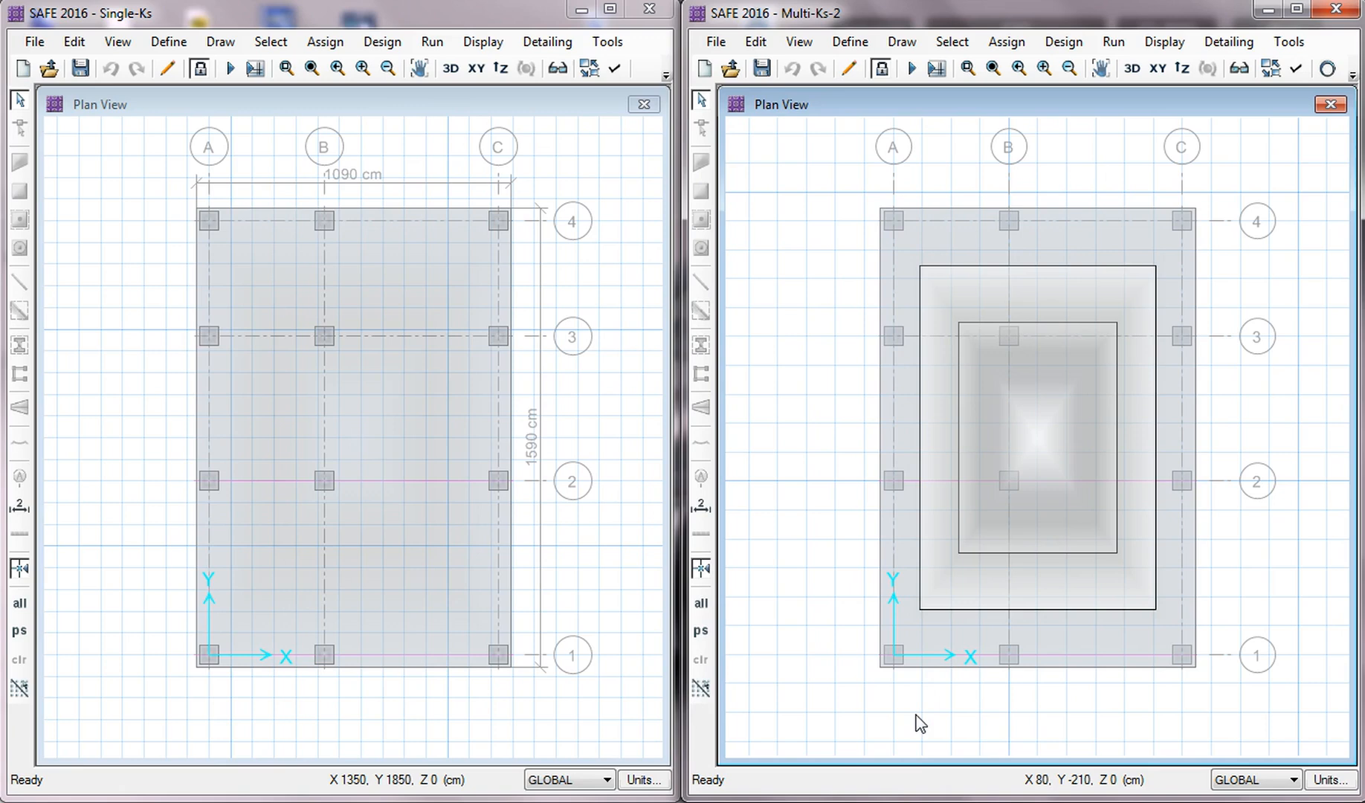
# Step: Show the Multi-Ks-2 foundation as an extruded 3D view and rotate it to a low viewing angle
pyautogui.press('alt')
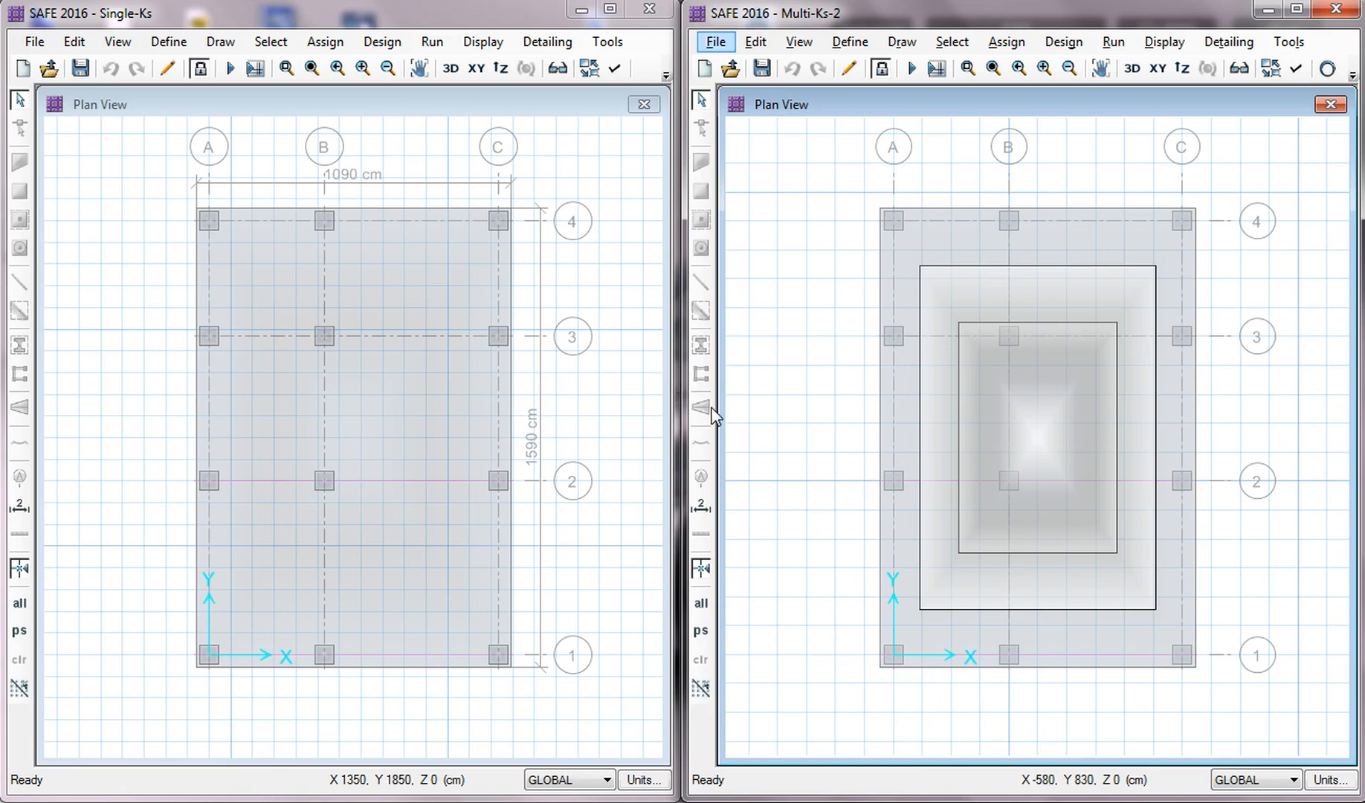
pyautogui.click(1132, 68)
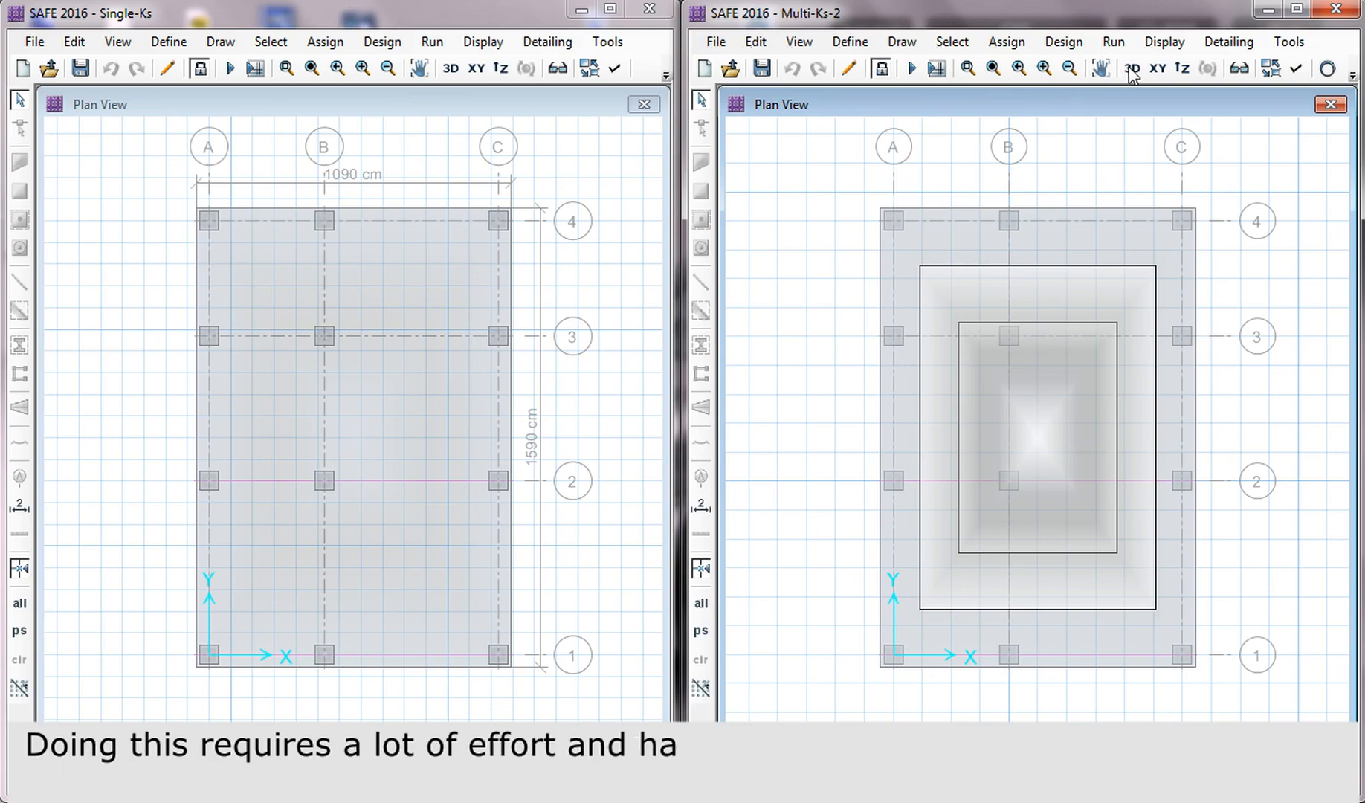
pyautogui.click(1295, 70)
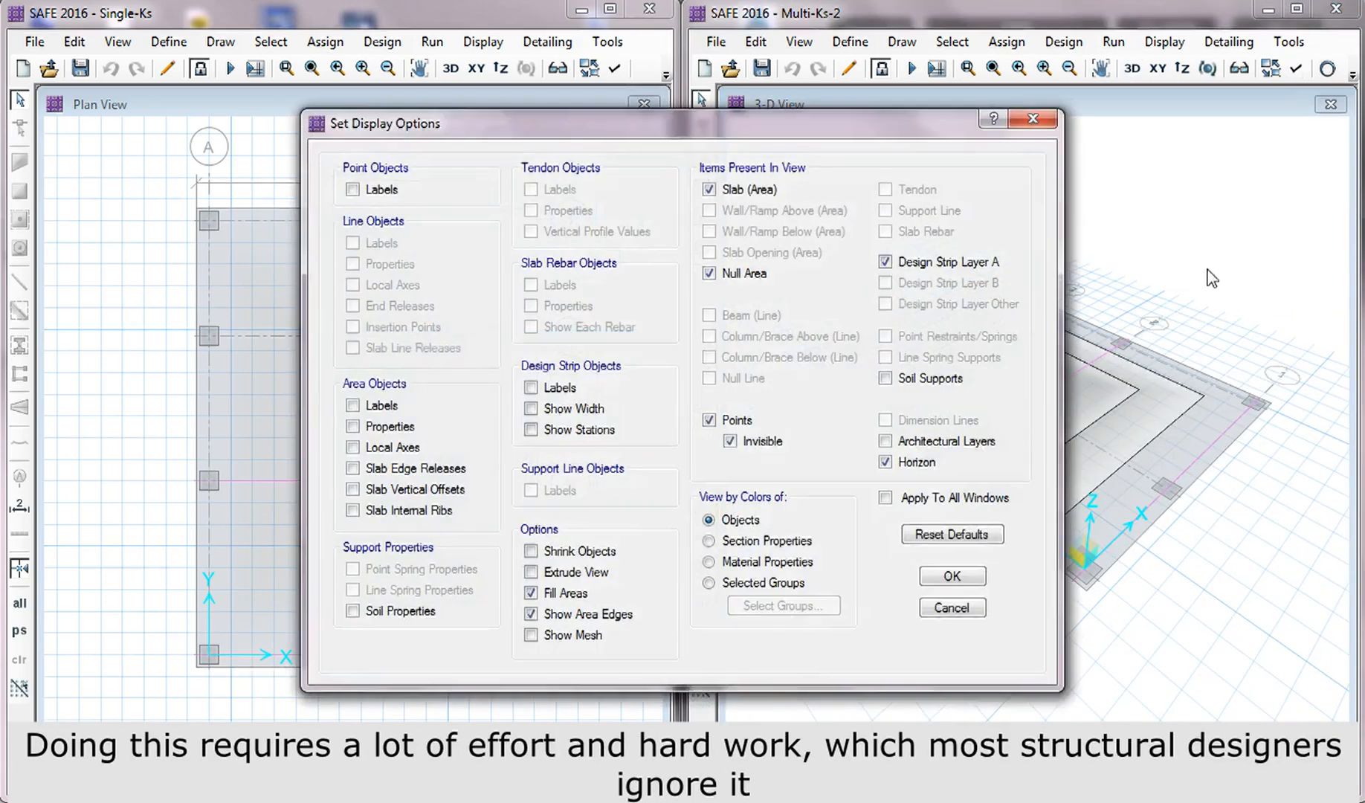
pyautogui.click(573, 576)
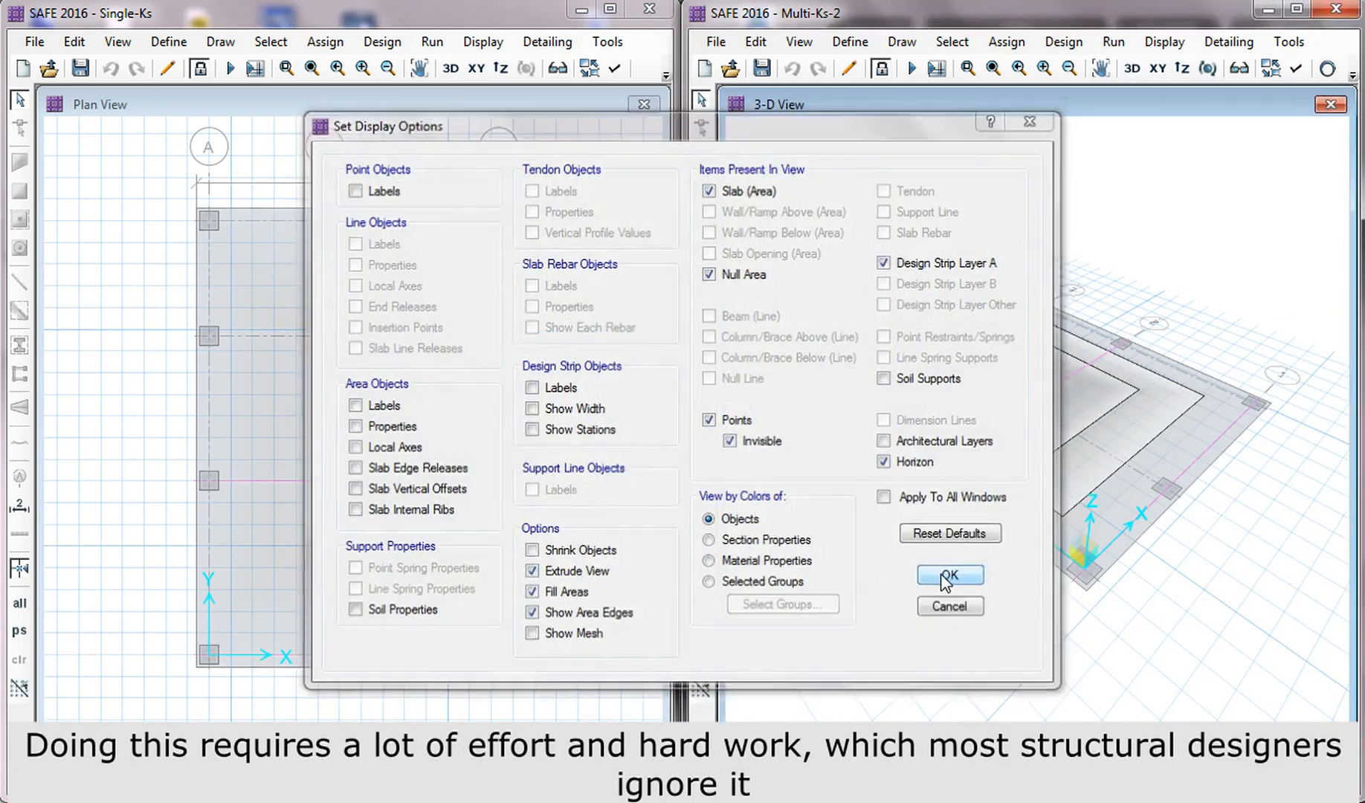
pyautogui.click(949, 578)
pyautogui.moveTo(948, 632); pyautogui.dragTo(925, 600)
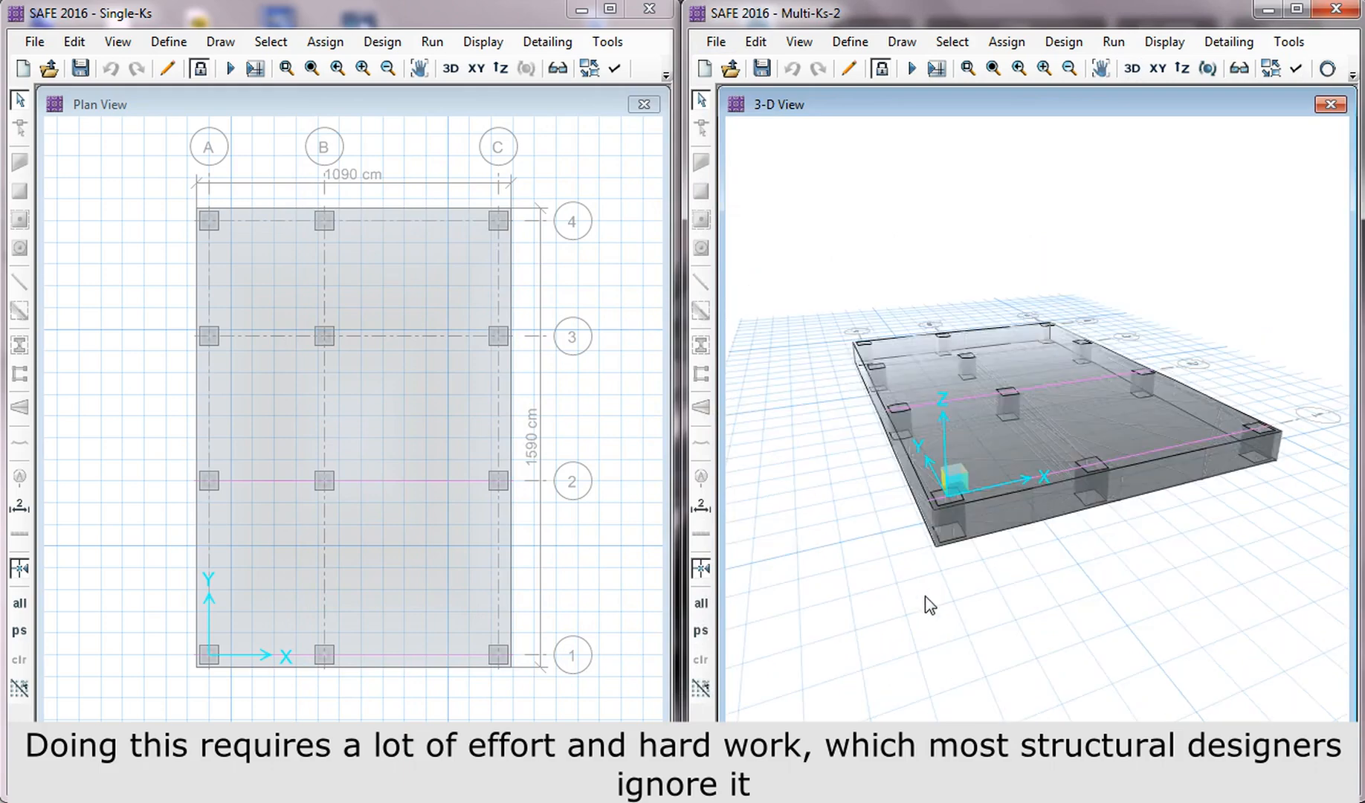
# Step: Show the Single-Ks foundation as an extruded 3D view and rotate it to a low viewing angle
pyautogui.click(450, 68)
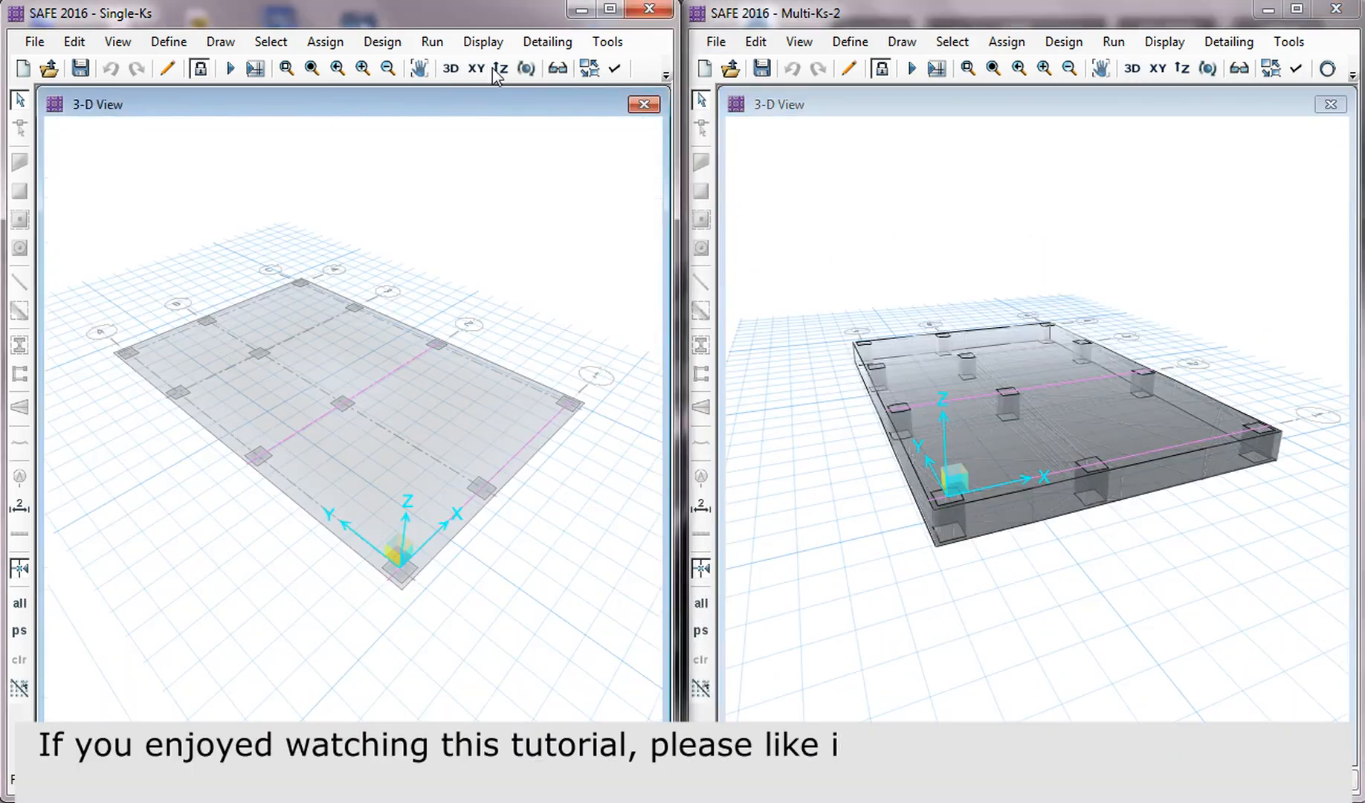
pyautogui.click(613, 69)
pyautogui.click(559, 574)
pyautogui.click(953, 576)
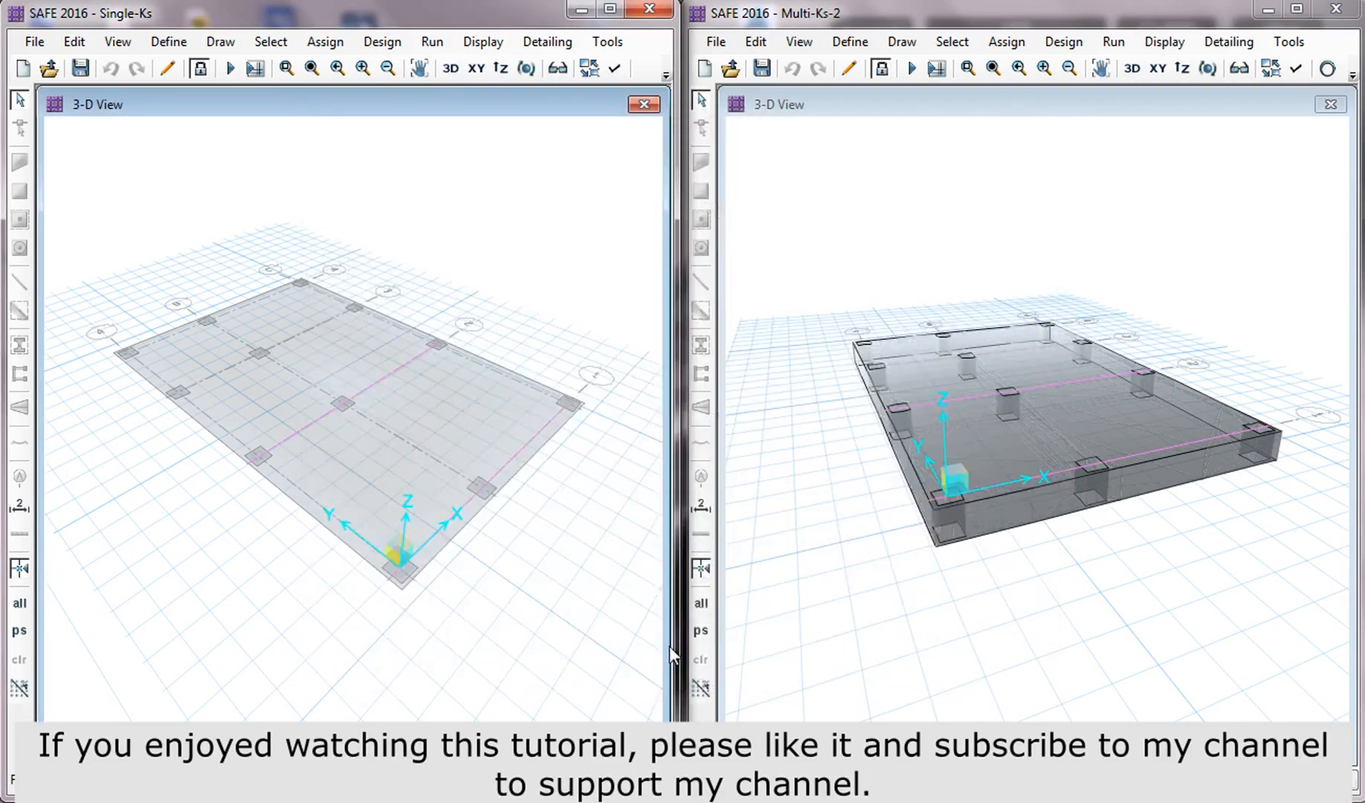
pyautogui.moveTo(553, 668); pyautogui.dragTo(463, 655)
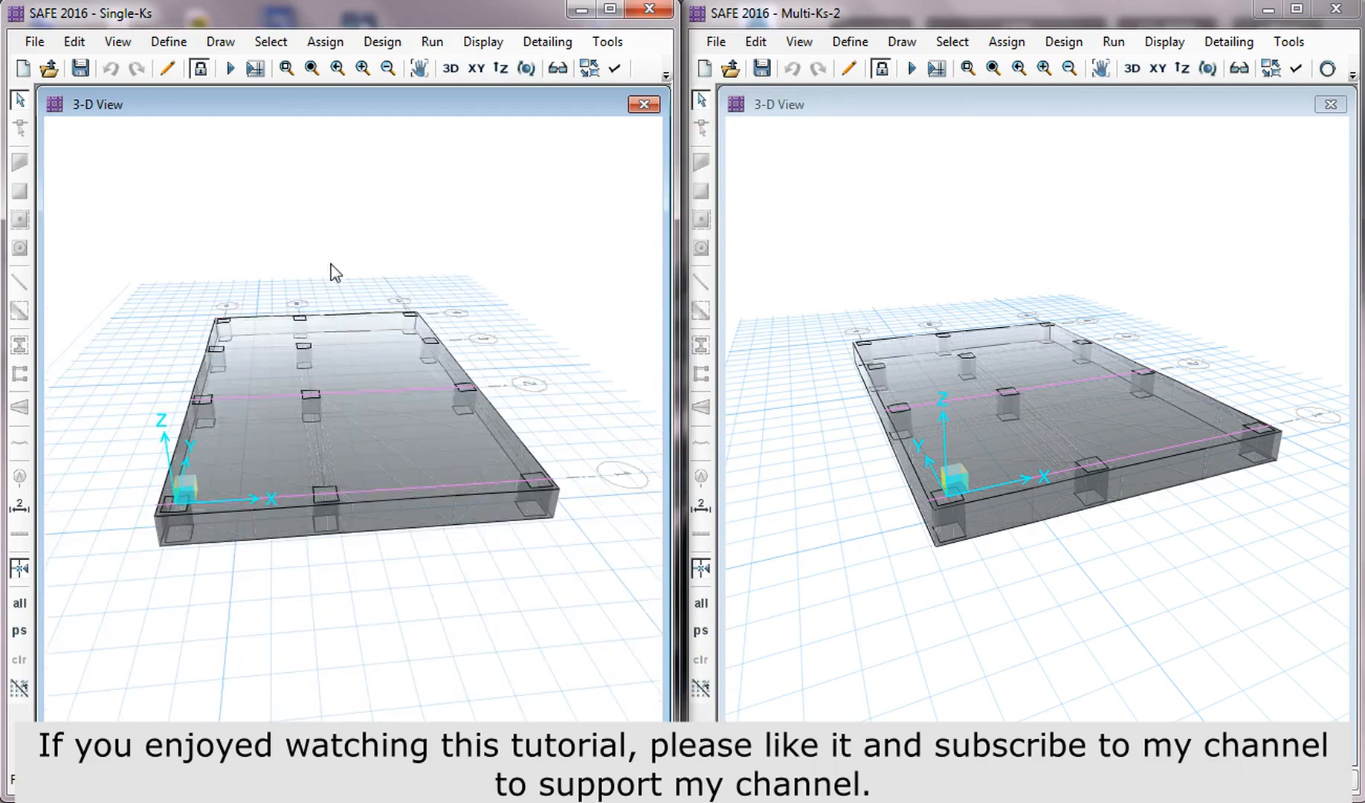
# Step: Display the Single-Ks model's deformed shape in 3D with contours for the Deformation load combination, with automatic scaling
pyautogui.click(659, 75)
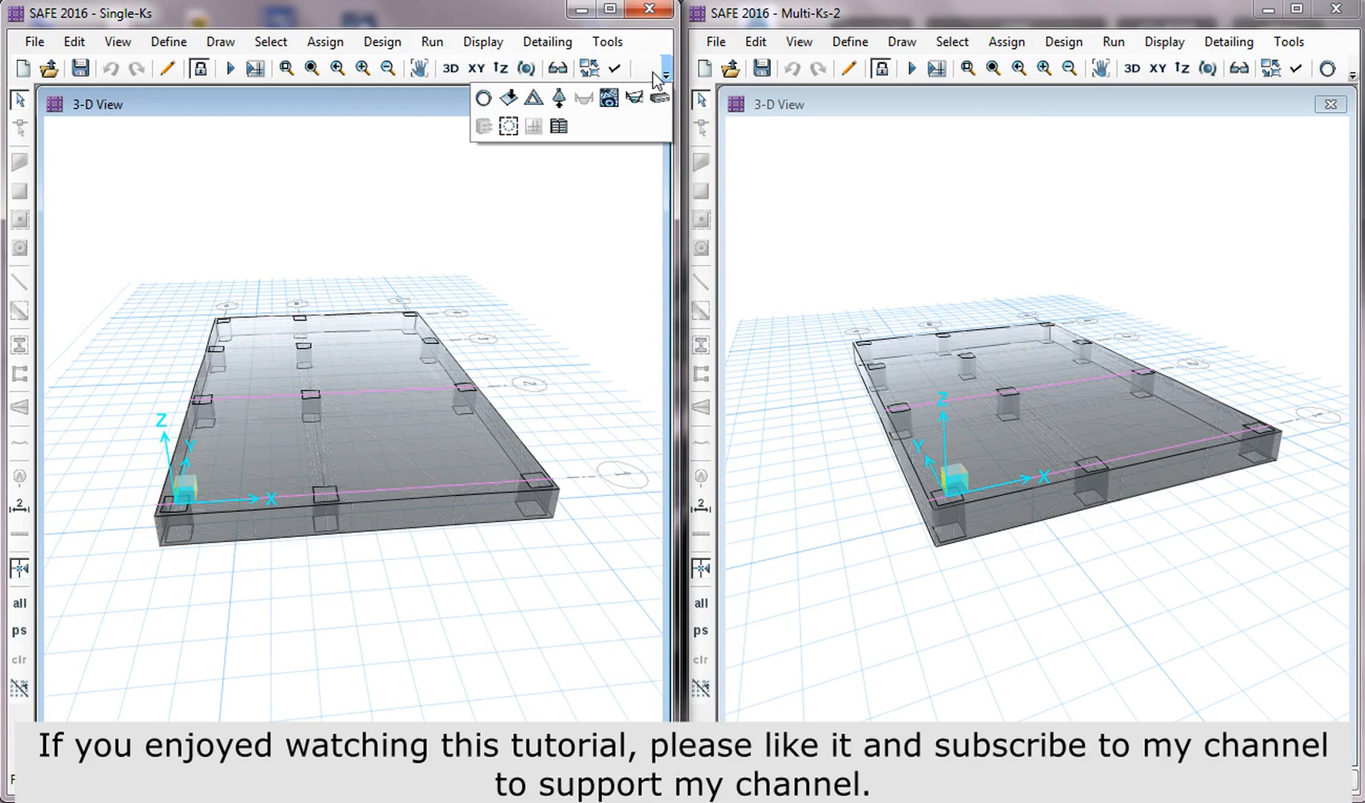
pyautogui.click(542, 106)
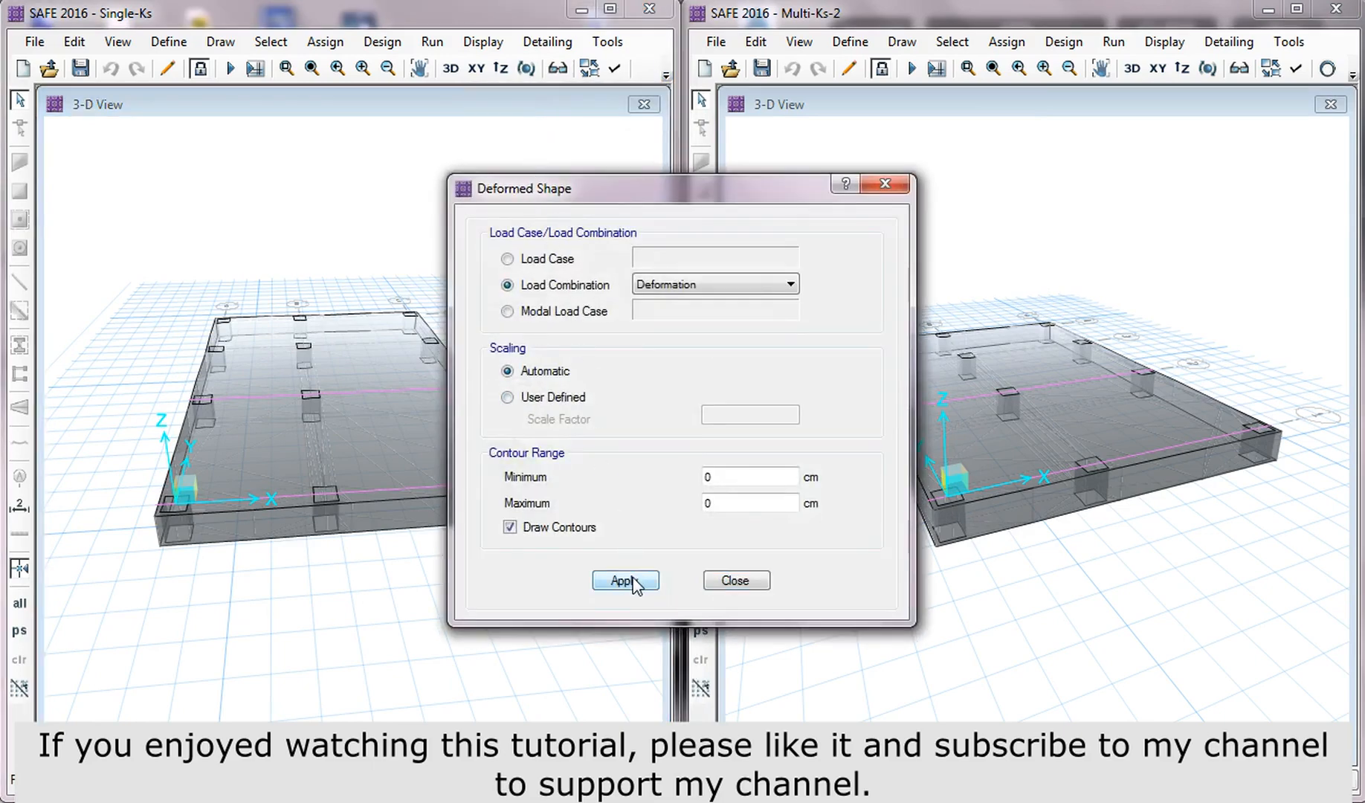
pyautogui.click(634, 582)
pyautogui.click(733, 583)
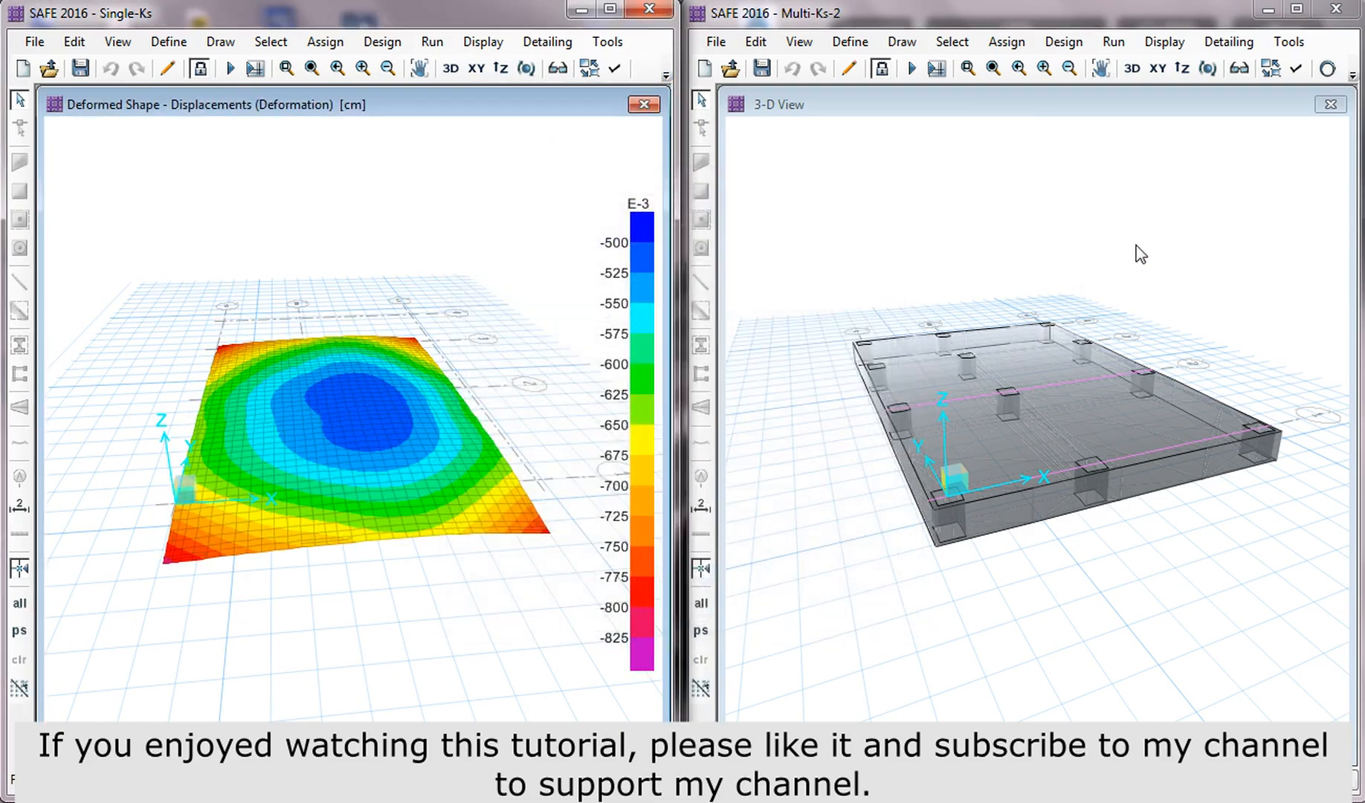
# Step: Open the deformed shape settings for the Multi-Ks-2 model's 3D view
pyautogui.click(1236, 152)
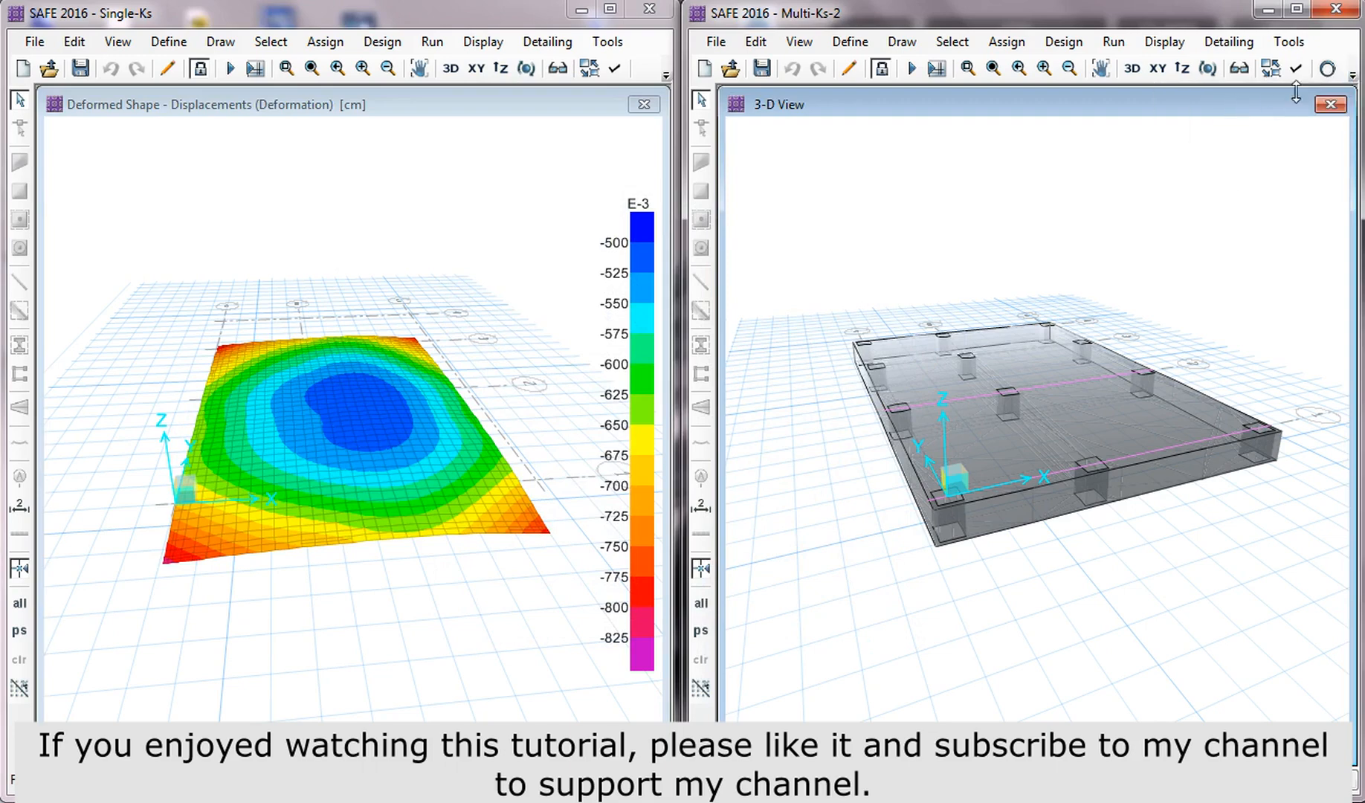
pyautogui.click(1352, 74)
pyautogui.click(1218, 99)
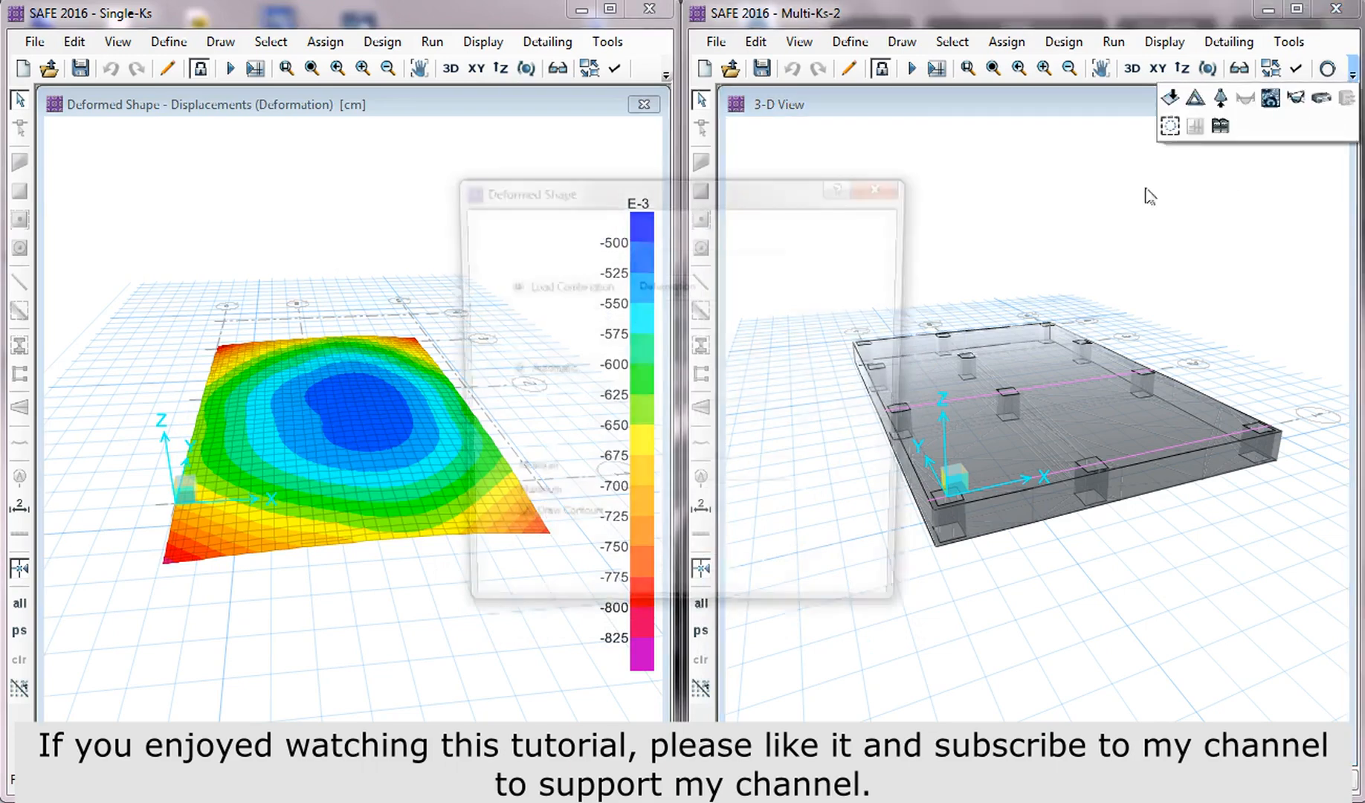